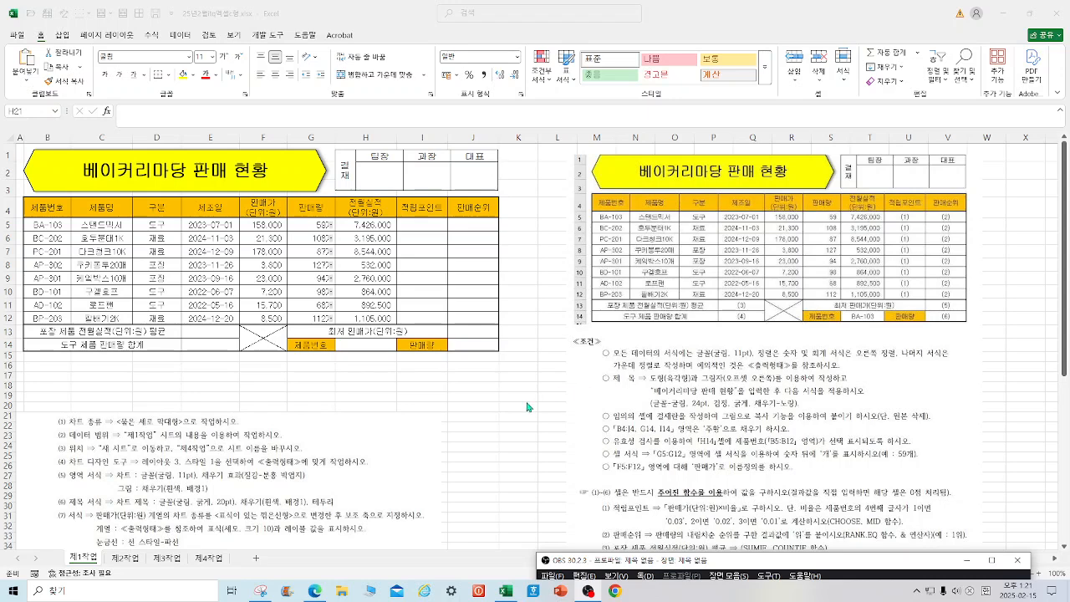
pyautogui.click(392, 182)
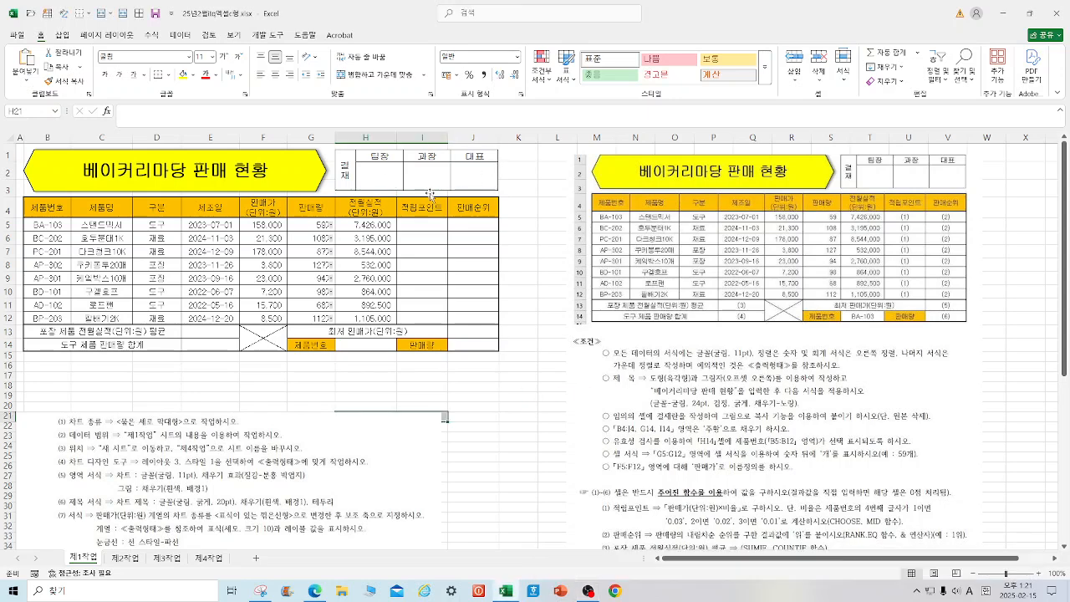
pyautogui.click(507, 415)
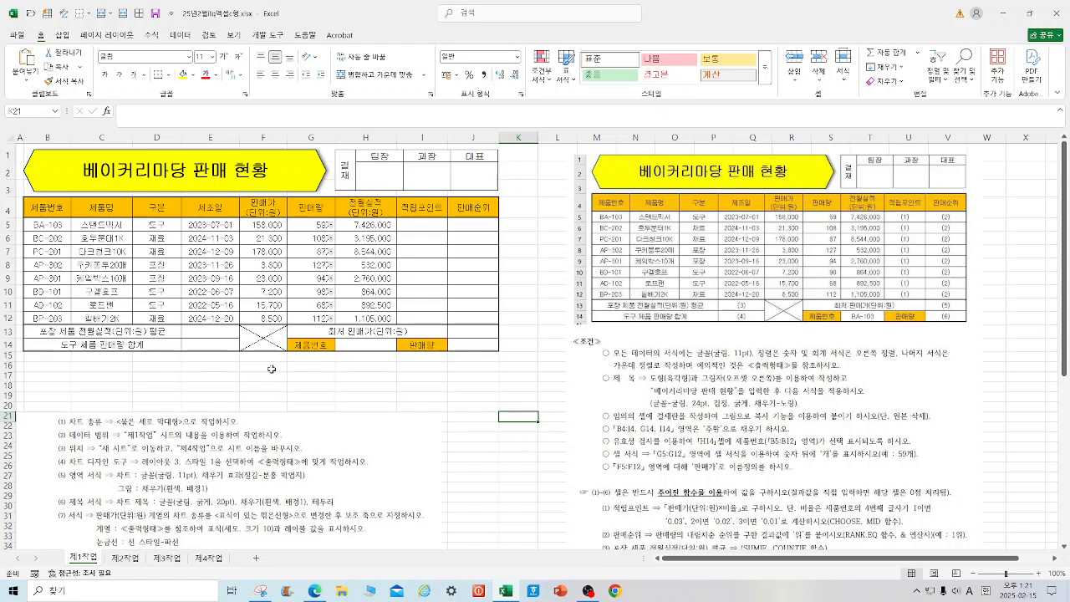
pyautogui.click(314, 348)
pyautogui.click(416, 344)
pyautogui.moveTo(46, 206); pyautogui.dragTo(477, 201)
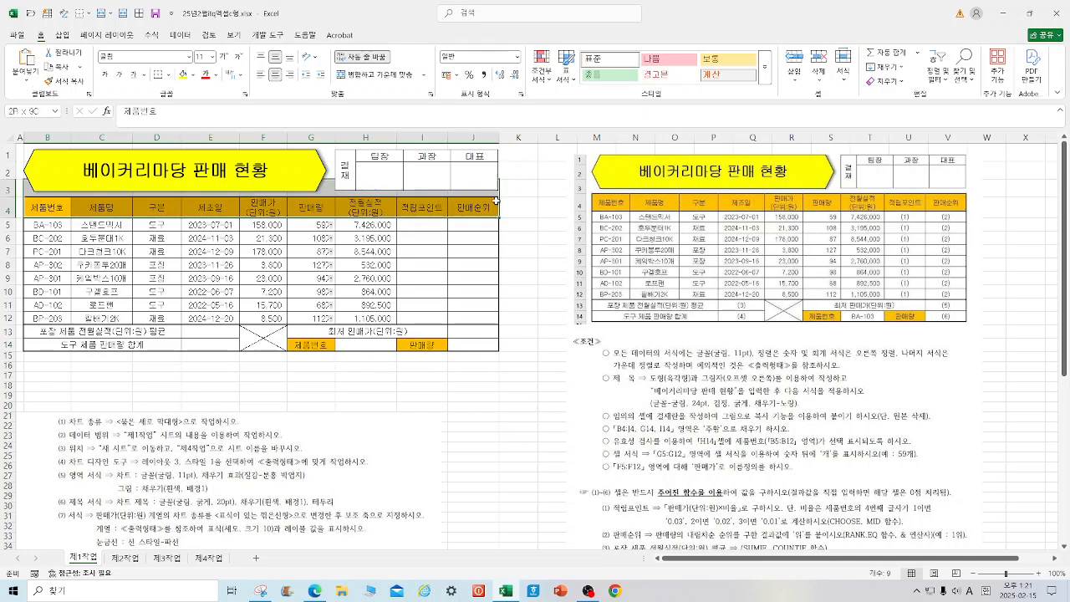
pyautogui.click(551, 224)
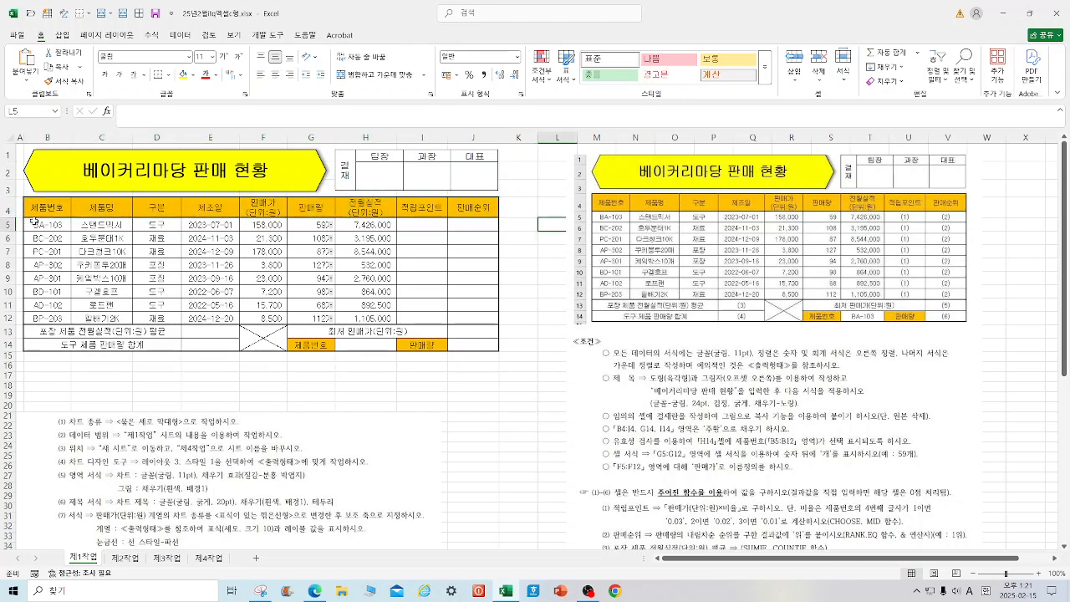
pyautogui.moveTo(48, 226); pyautogui.dragTo(209, 320)
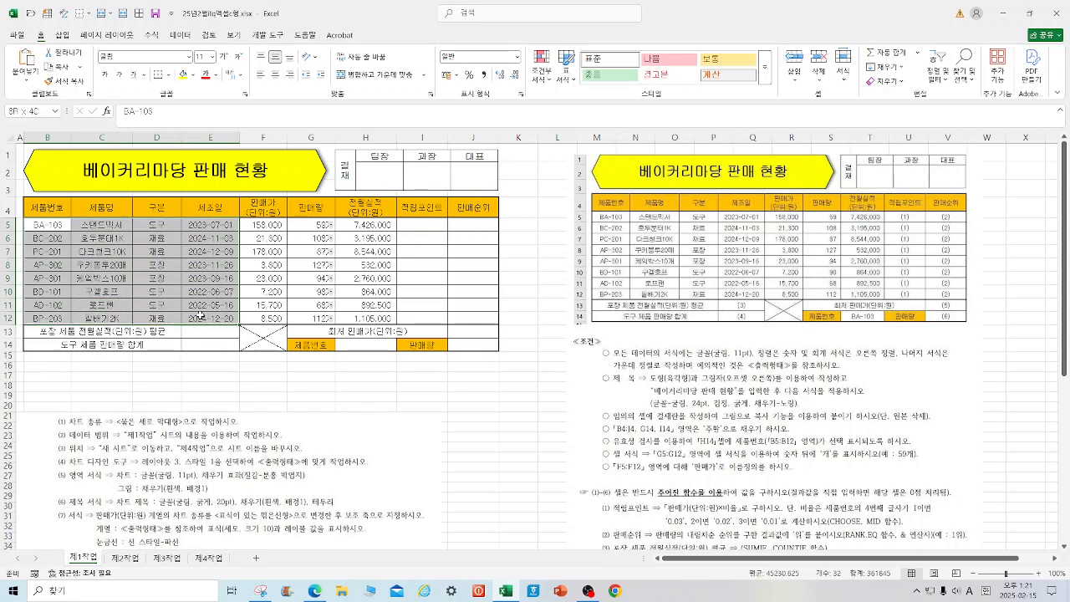
pyautogui.click(473, 456)
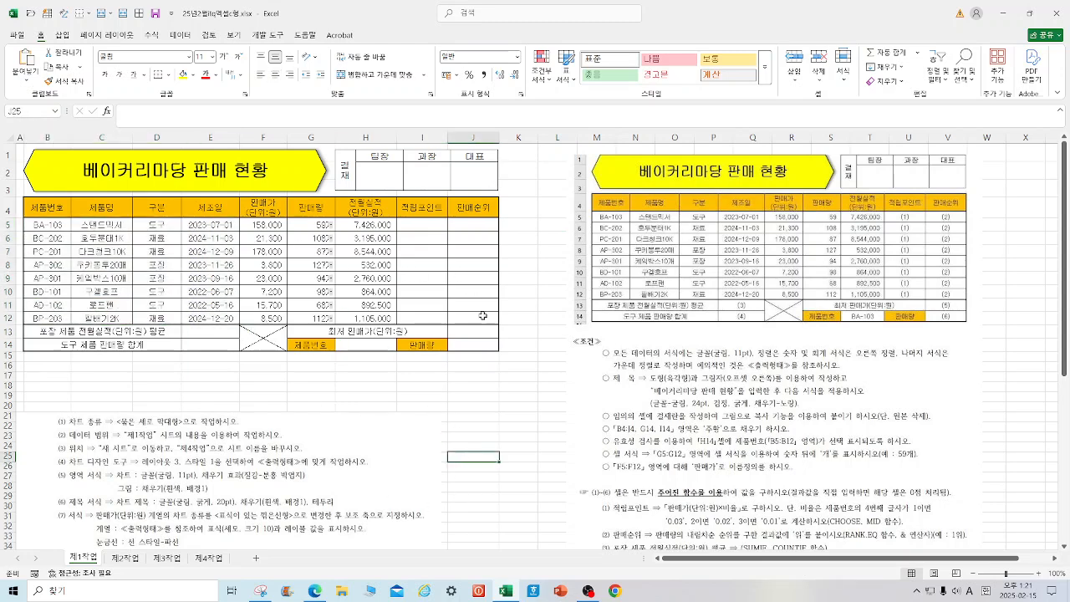
# - Add list data validation to H14 with B5:B12 as its source, and choose BA-103 from the resulting list
pyautogui.click(365, 344)
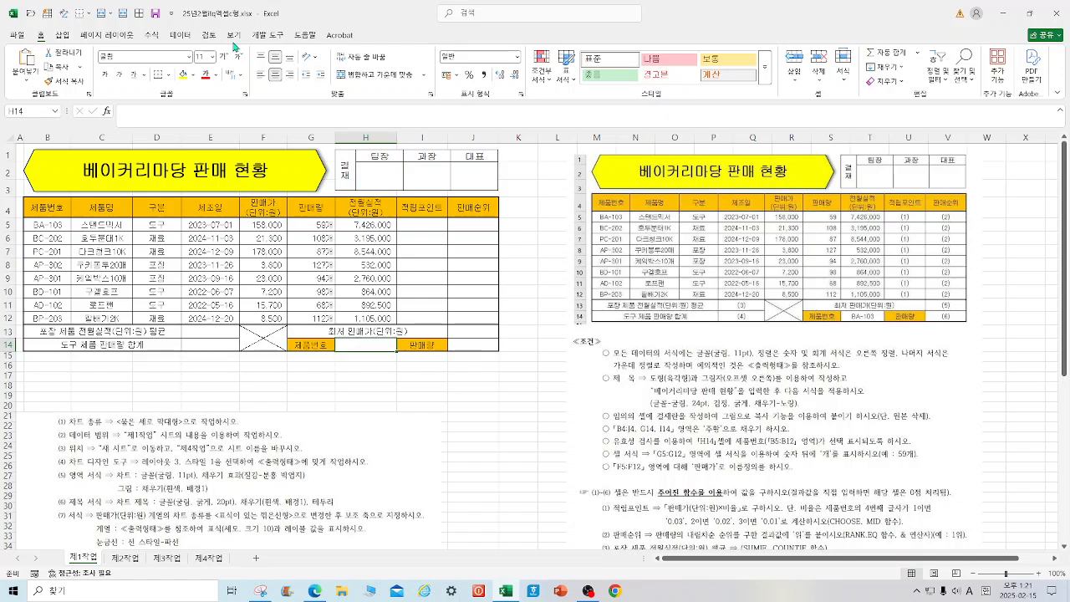
pyautogui.click(180, 35)
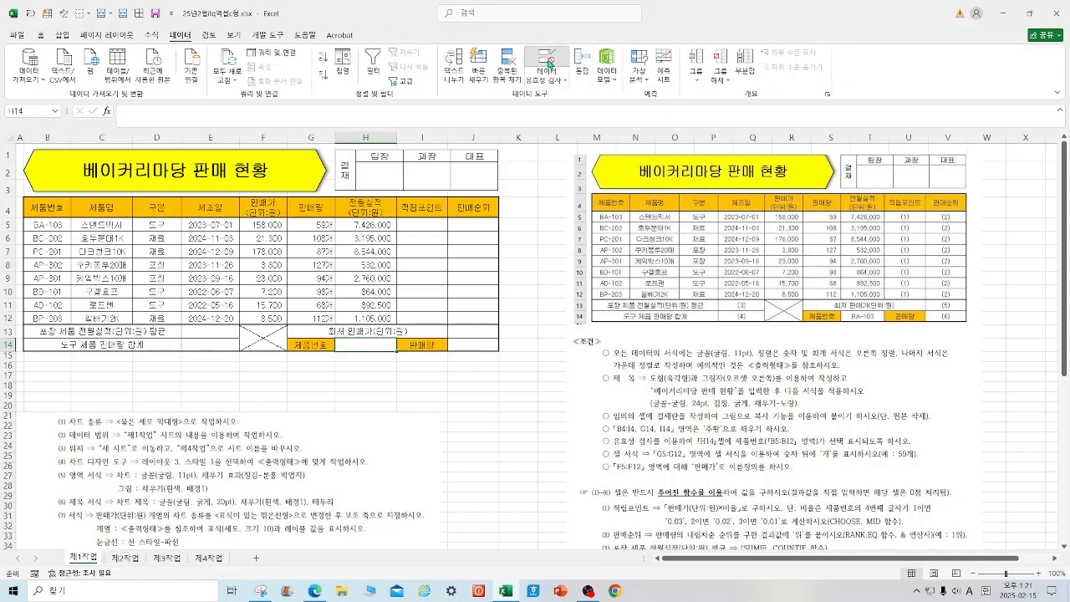
pyautogui.click(550, 67)
pyautogui.click(461, 197)
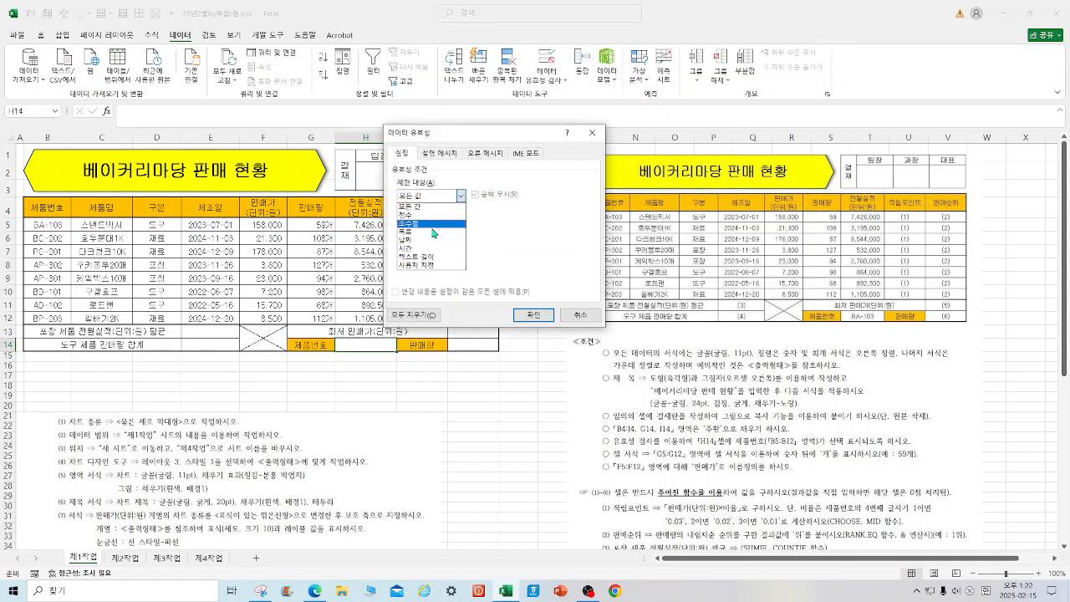
pyautogui.click(431, 232)
pyautogui.click(443, 248)
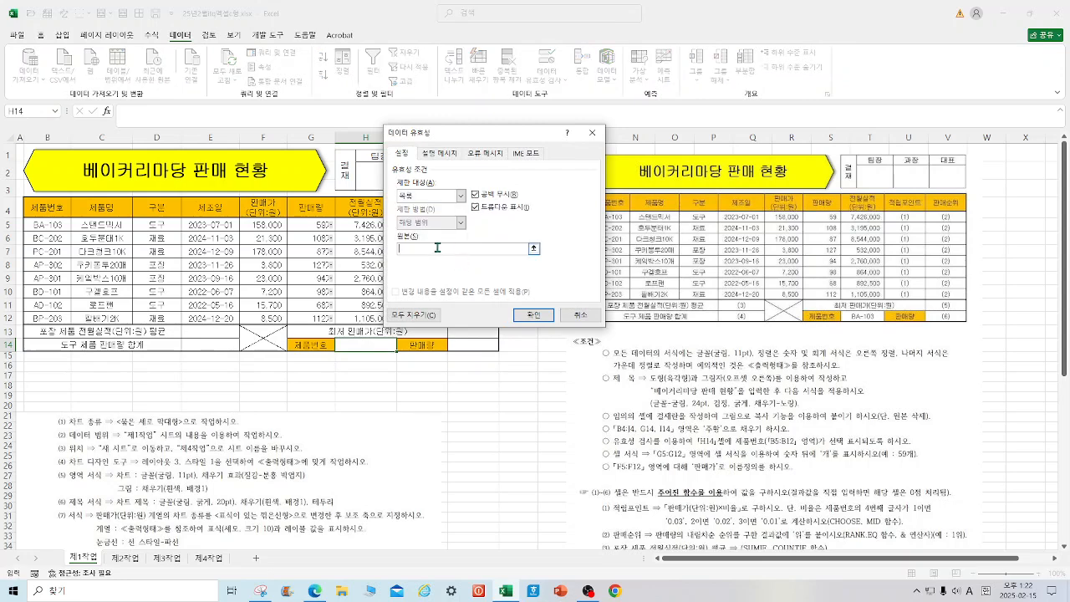
pyautogui.moveTo(31, 227); pyautogui.dragTo(34, 319)
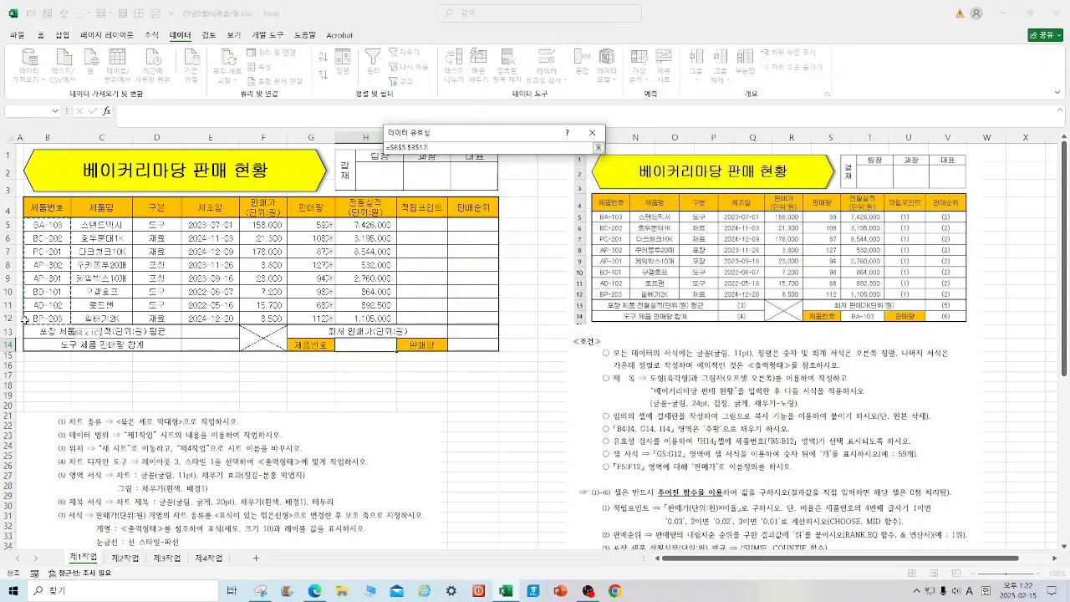
pyautogui.click(533, 315)
pyautogui.click(401, 346)
pyautogui.click(383, 358)
pyautogui.click(482, 399)
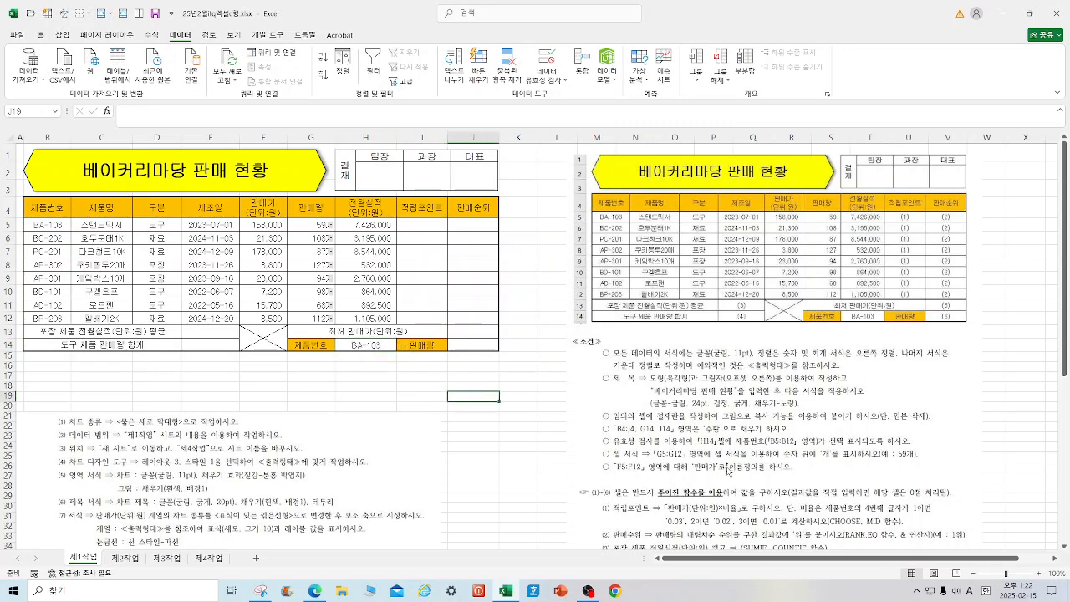
# - Reset the number format of the sales quantity cells G5:G12 to General
pyautogui.moveTo(314, 224); pyautogui.dragTo(308, 322)
pyautogui.rightClick(307, 322)
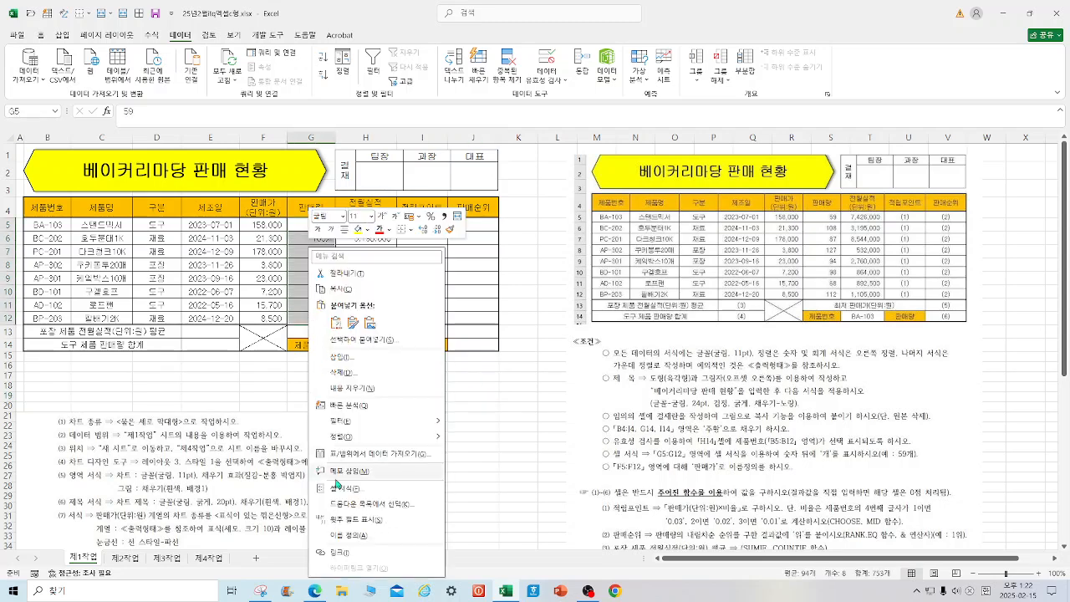
pyautogui.press('Escape')
pyautogui.hotkey('ctrl', '1')
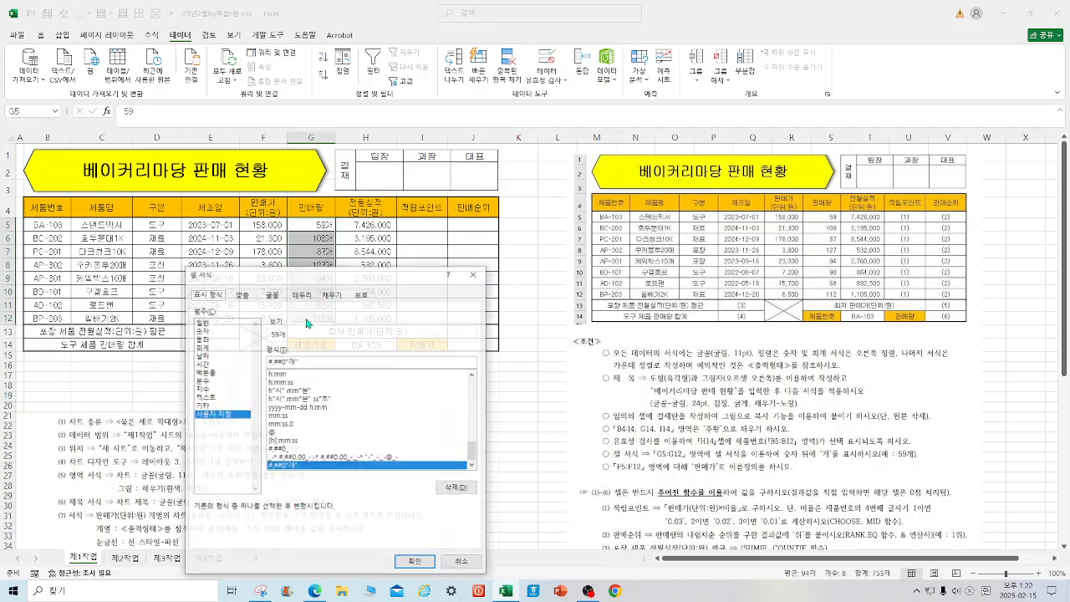
pyautogui.click(216, 324)
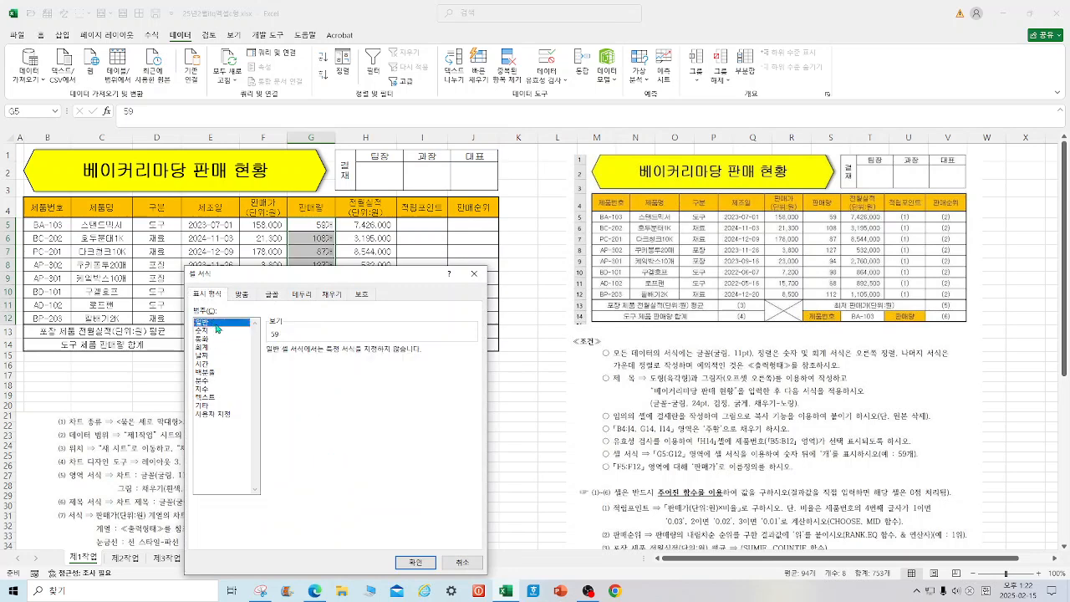
pyautogui.click(415, 562)
# - Give G5:G12 a custom number format that appends the unit 개 to G/표준
pyautogui.rightClick(311, 316)
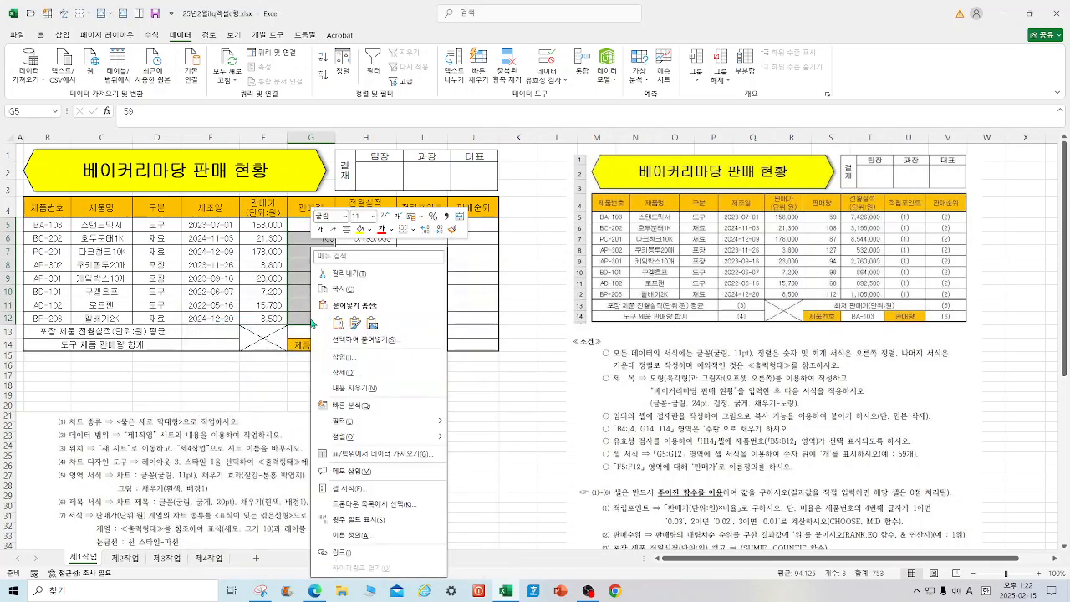
pyautogui.click(359, 488)
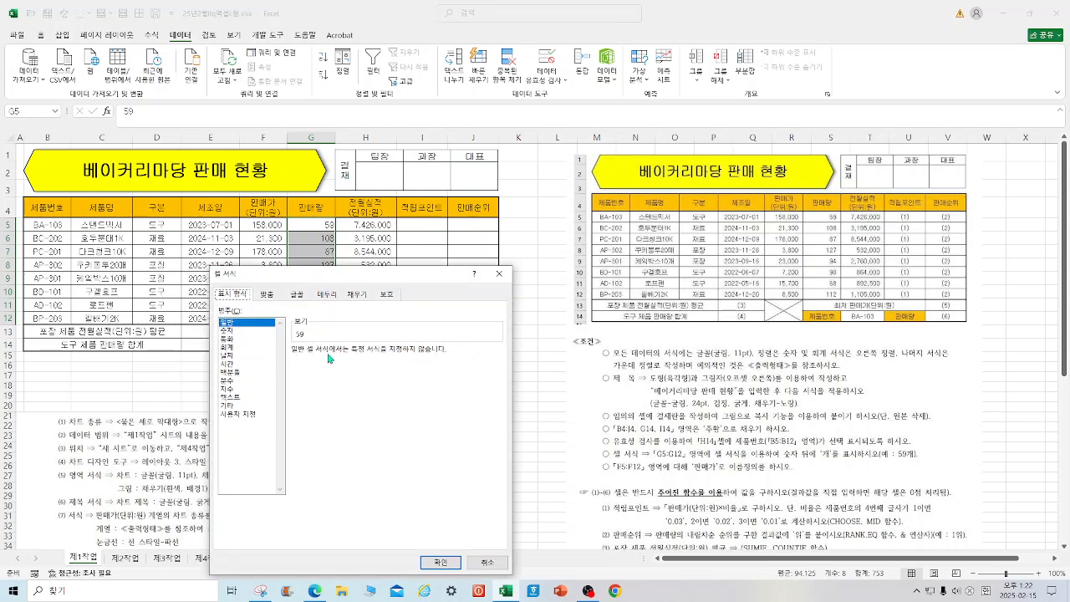
pyautogui.click(259, 414)
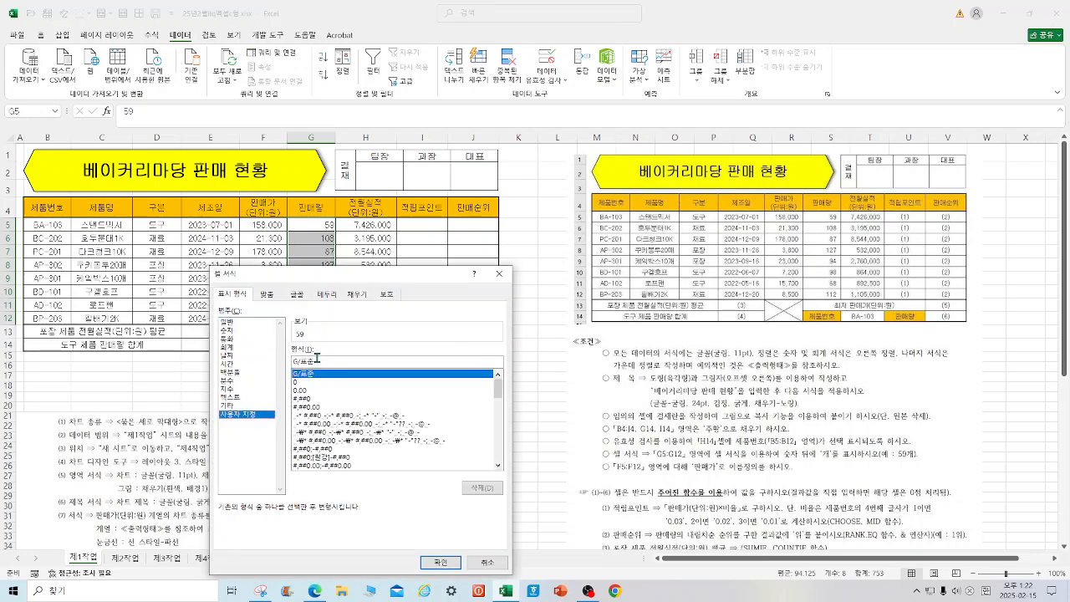
pyautogui.click(317, 358)
pyautogui.write('r')
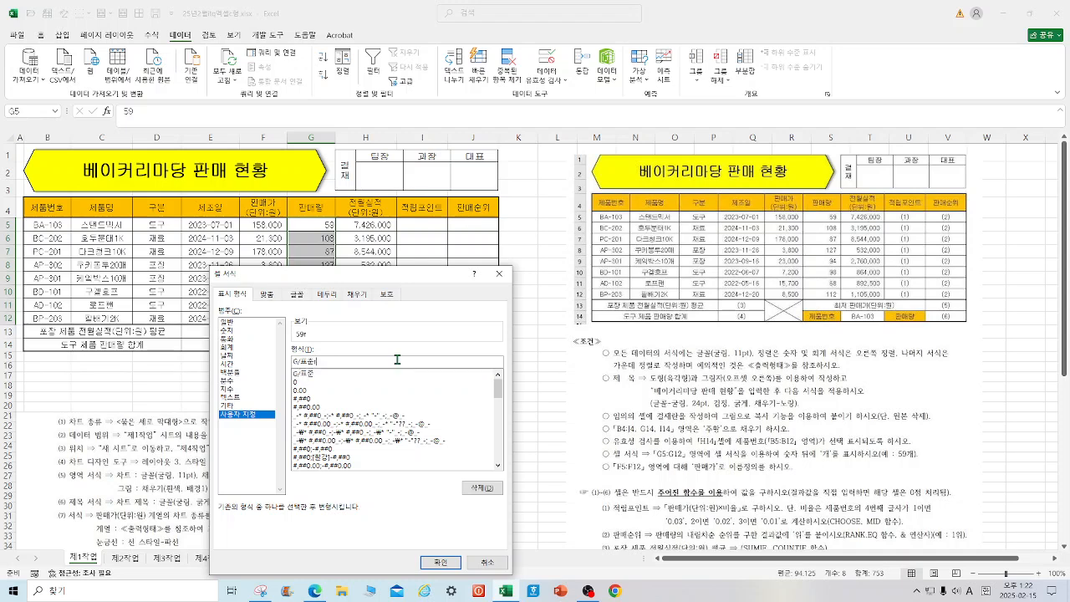
pyautogui.press('BackSpace')
pyautogui.press('Hangul')
pyautogui.write('ㄱㅐ')
pyautogui.press('Return')
pyautogui.click(439, 427)
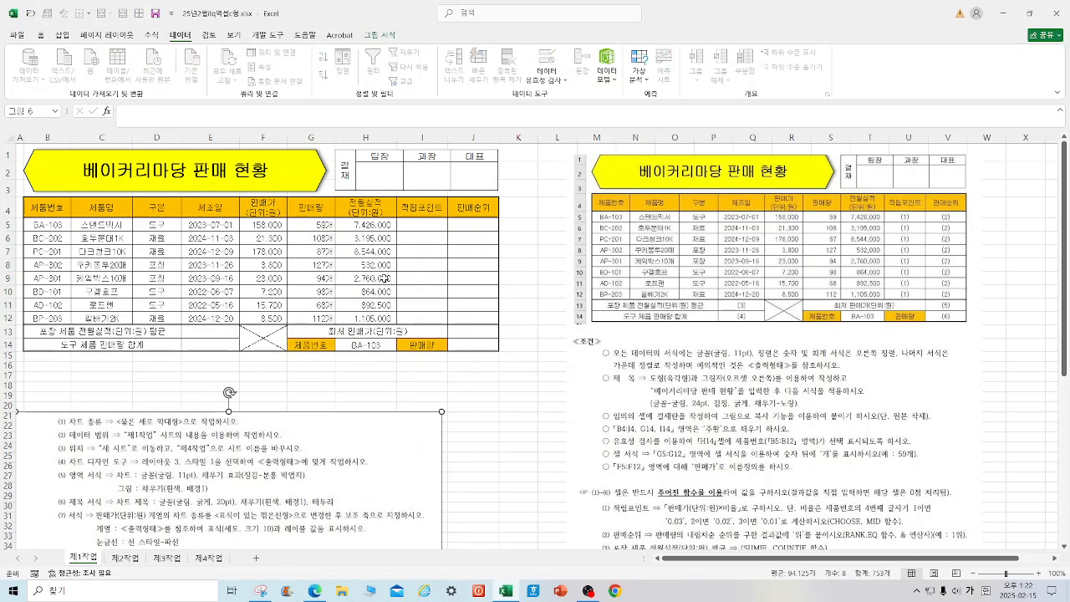
pyautogui.moveTo(264, 224); pyautogui.dragTo(261, 317)
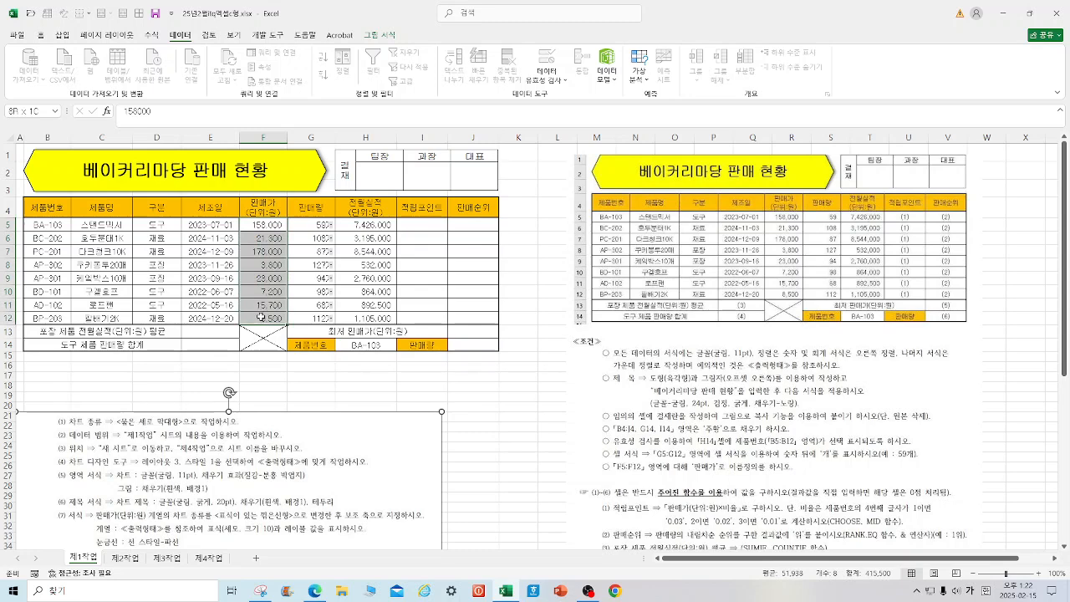
pyautogui.click(489, 416)
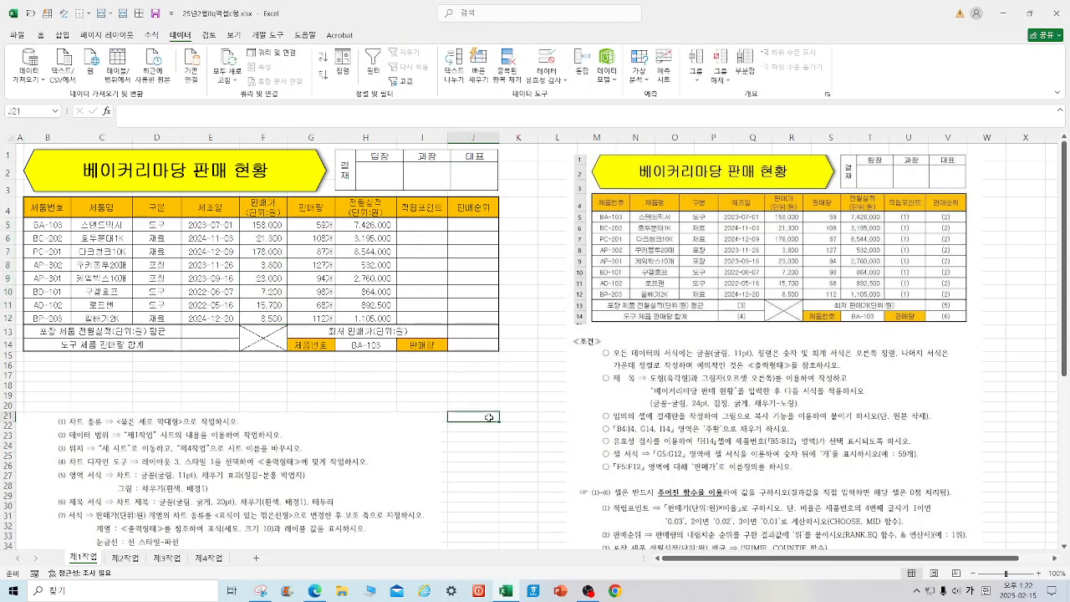
# - Crop the instruction picture beside the table to its numbered function conditions and move it up level with the table header
pyautogui.click(751, 359)
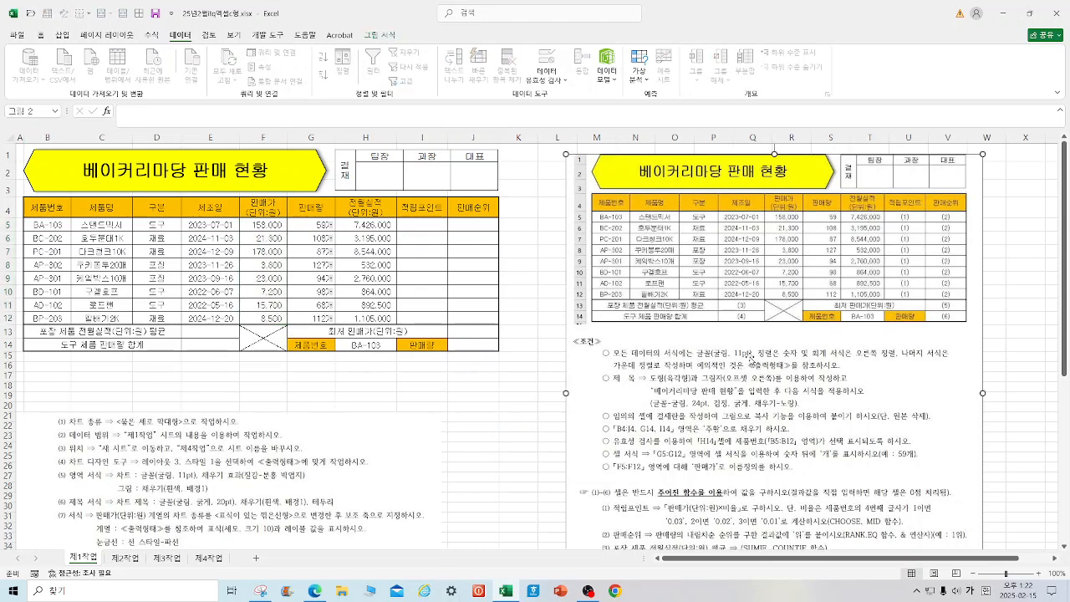
pyautogui.click(378, 35)
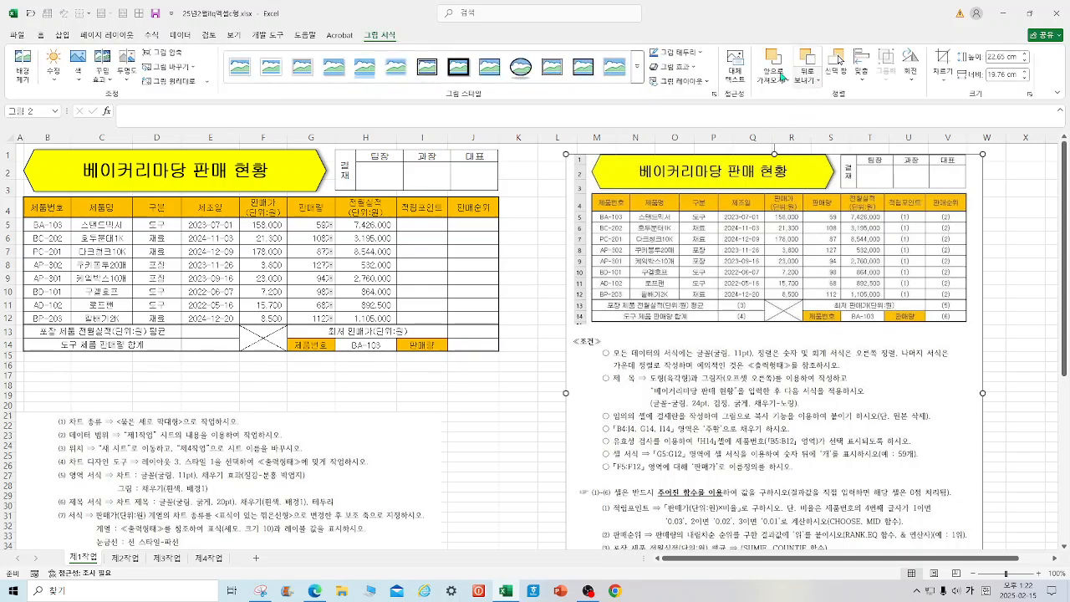
pyautogui.click(941, 65)
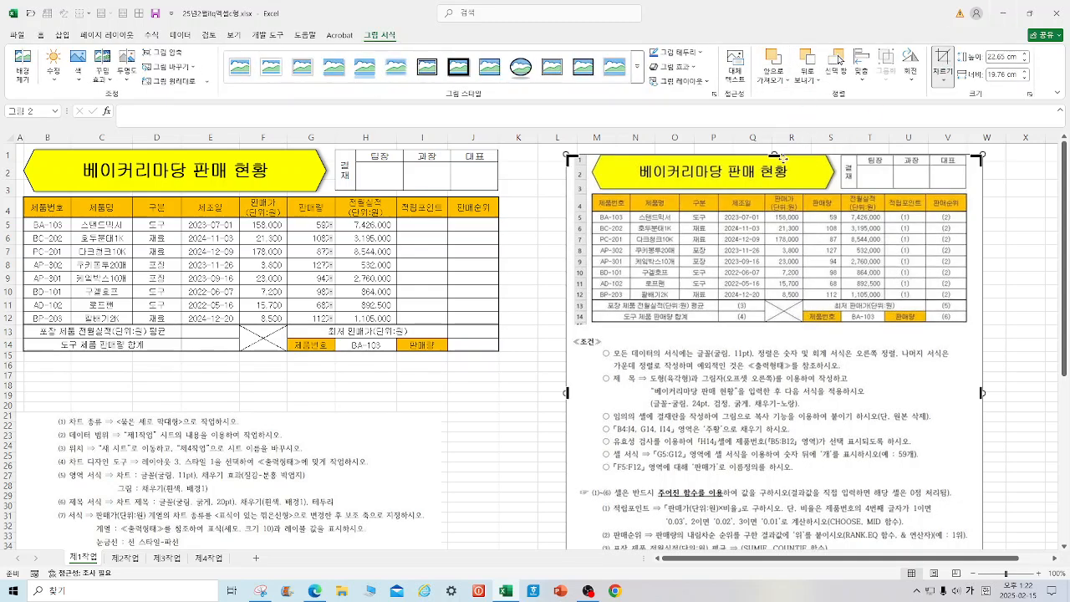
pyautogui.moveTo(774, 154); pyautogui.dragTo(535, 476)
pyautogui.click(510, 476)
pyautogui.moveTo(746, 503); pyautogui.dragTo(732, 204)
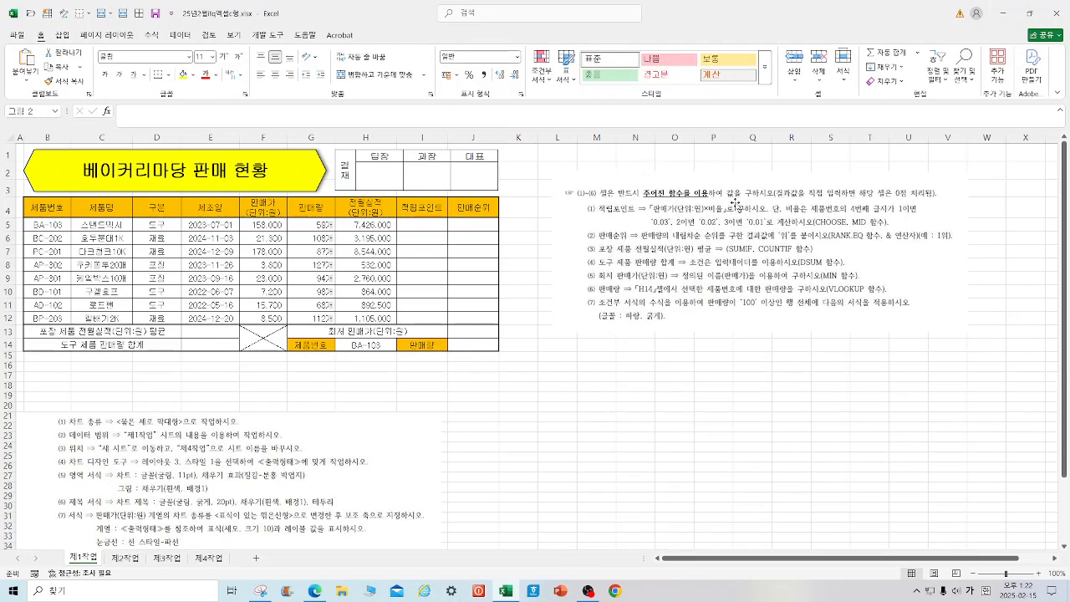
# - Start a CHOOSE formula in I5 using the function arguments dialog, with MID(B5,4,1) as its index number
pyautogui.click(435, 226)
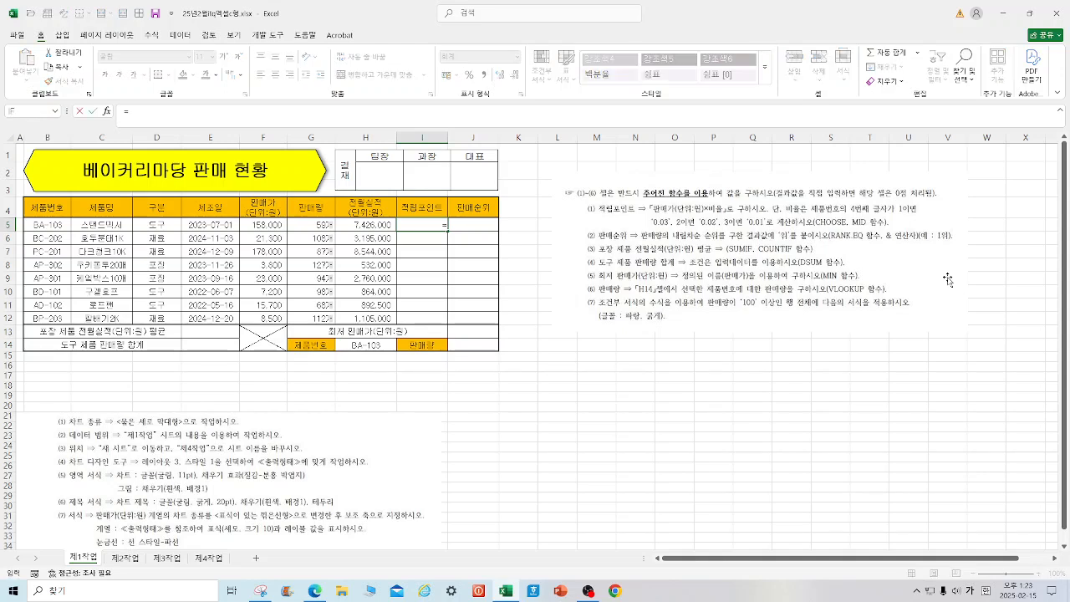
pyautogui.write('CHOO')
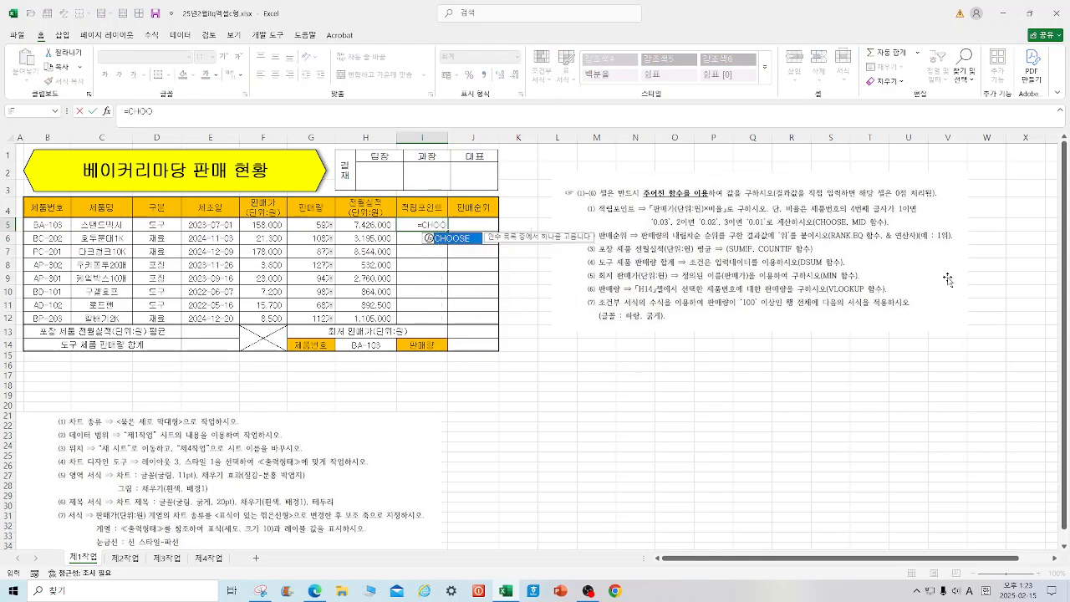
pyautogui.doubleClick(468, 238)
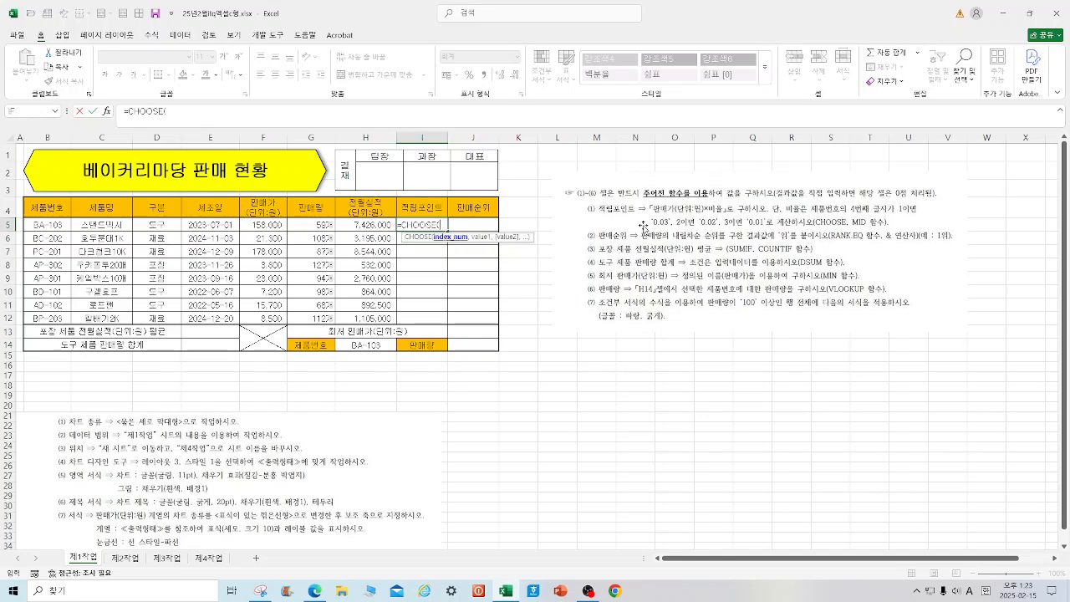
pyautogui.click(105, 111)
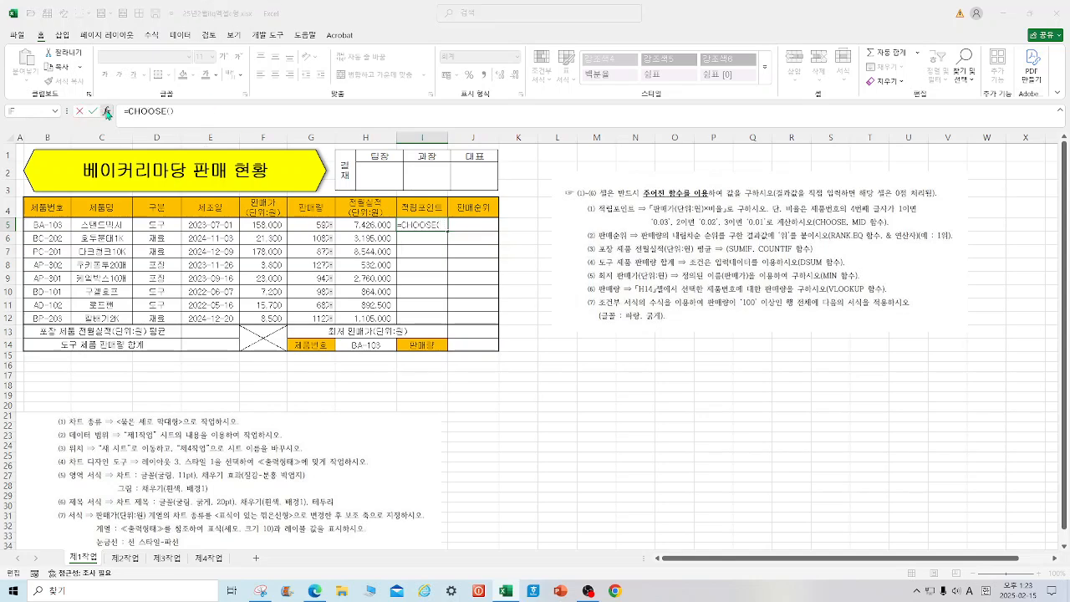
pyautogui.write('MID(')
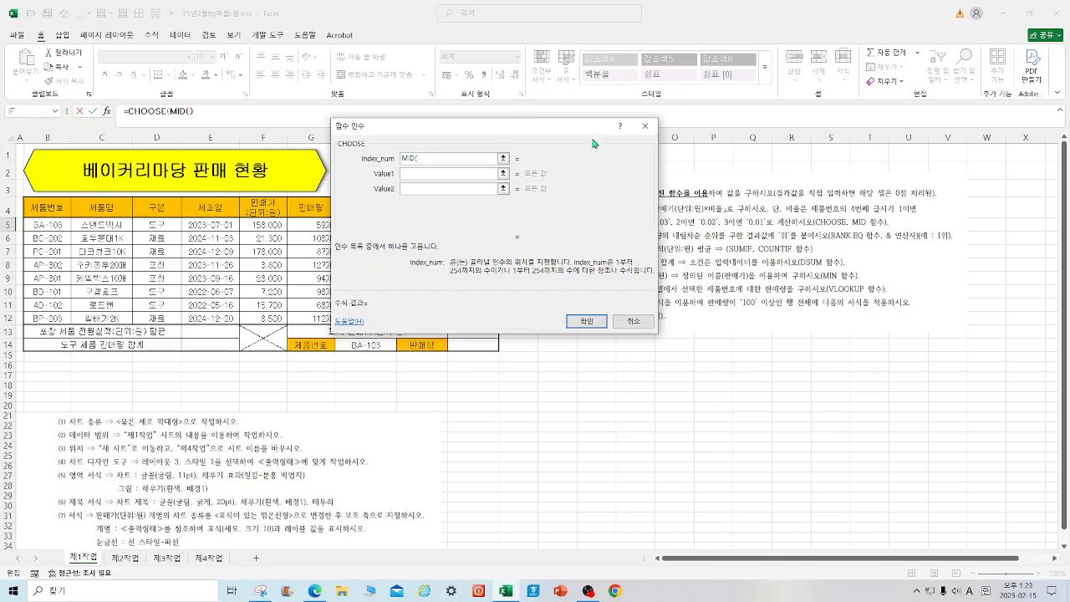
pyautogui.moveTo(593, 140); pyautogui.dragTo(552, 275)
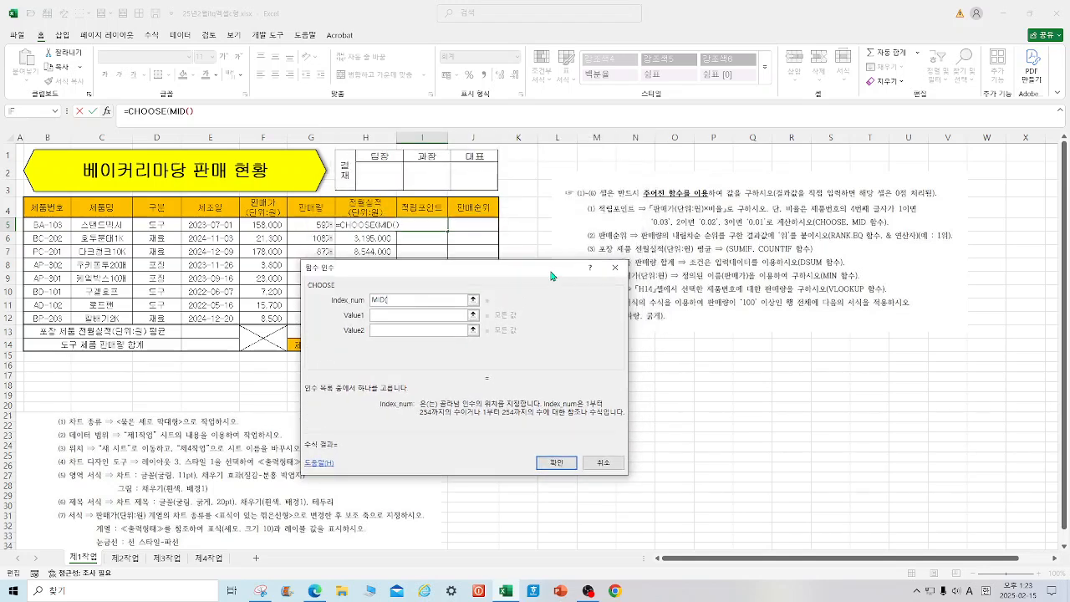
pyautogui.write('(')
pyautogui.click(56, 226)
pyautogui.write(',4,1')
# - Complete the CHOOSE formula in I5 with 0.03 as Value1, 0.02 as Value2 and 0.01 as Value3
pyautogui.click(401, 315)
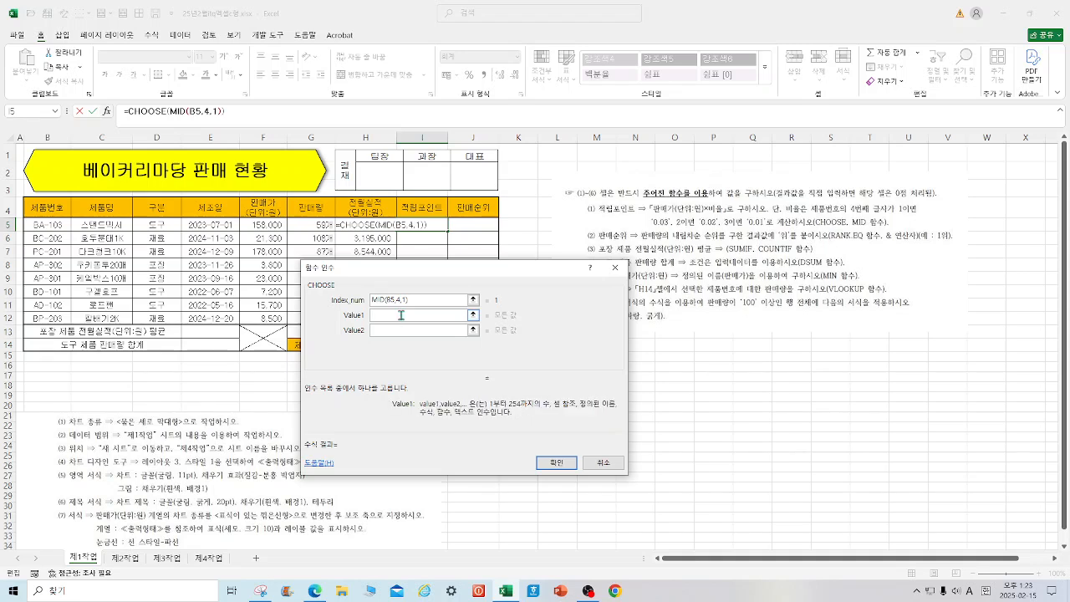
pyautogui.write('0.03')
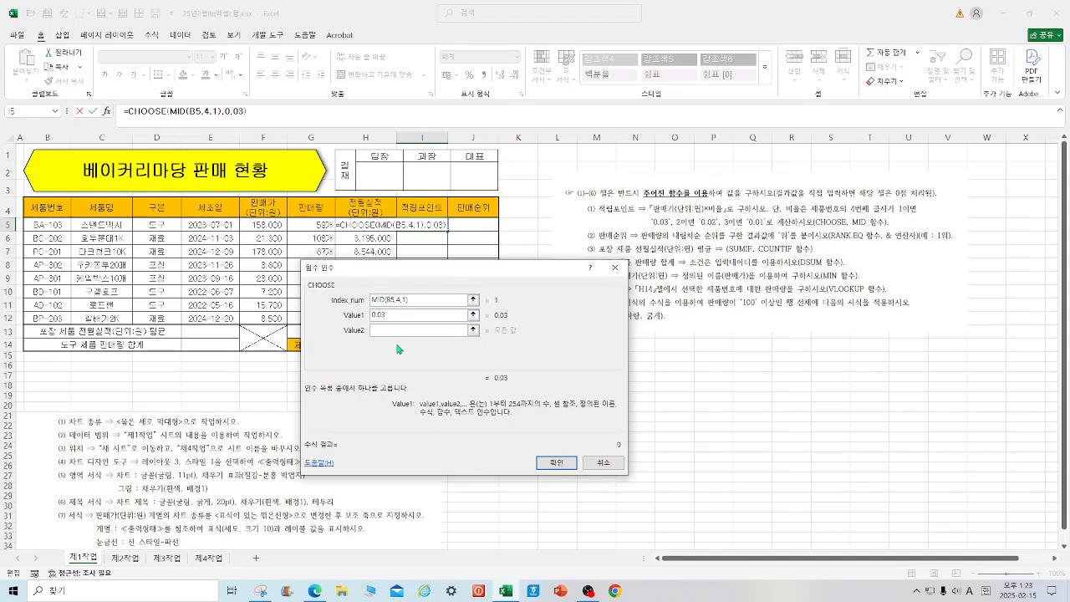
pyautogui.press('Tab')
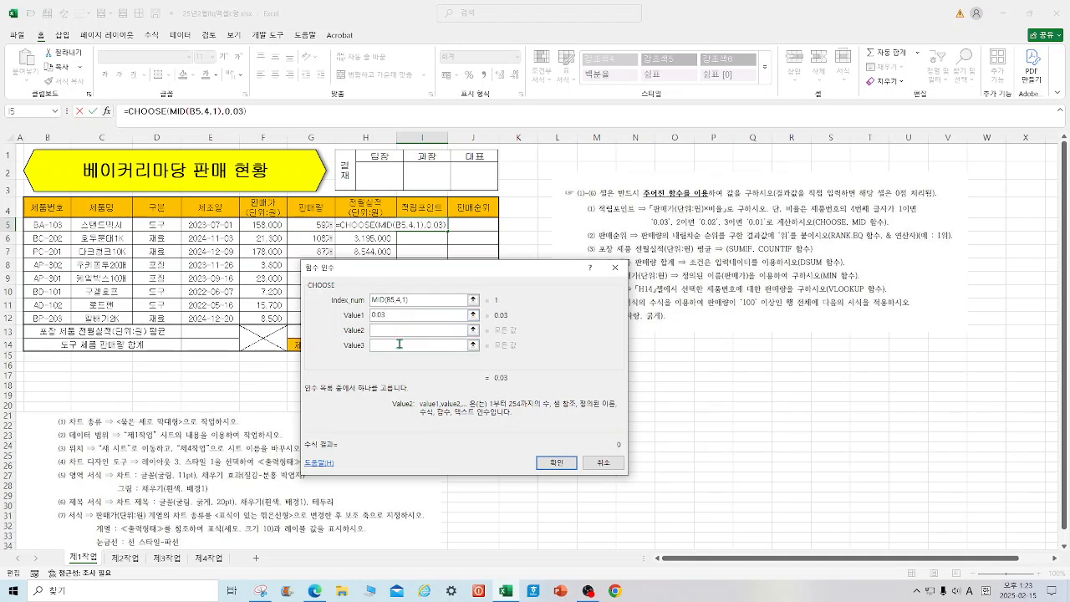
pyautogui.write('0.01')
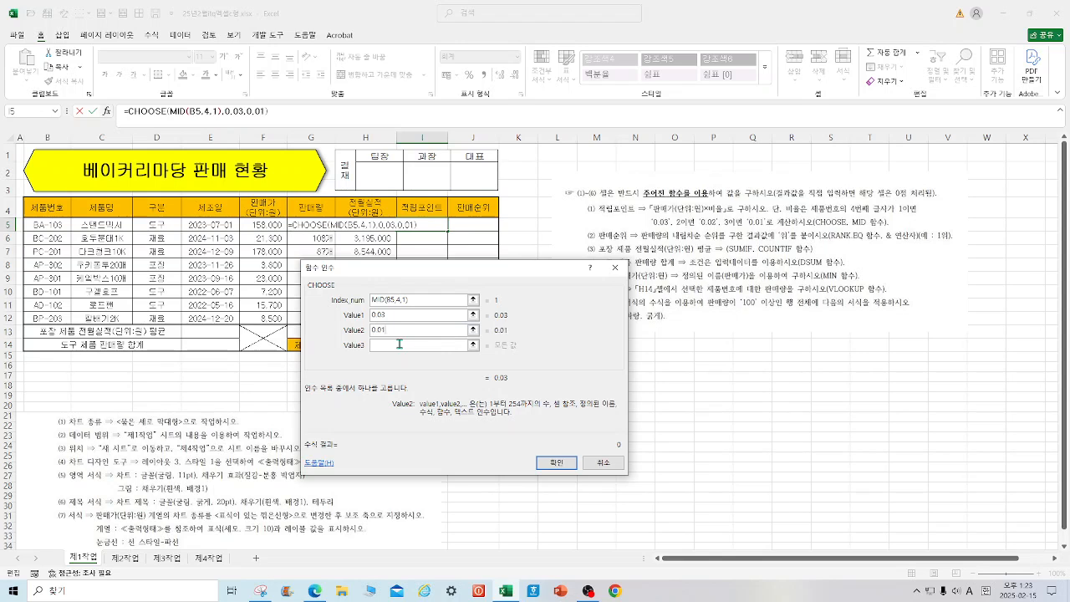
pyautogui.click(411, 345)
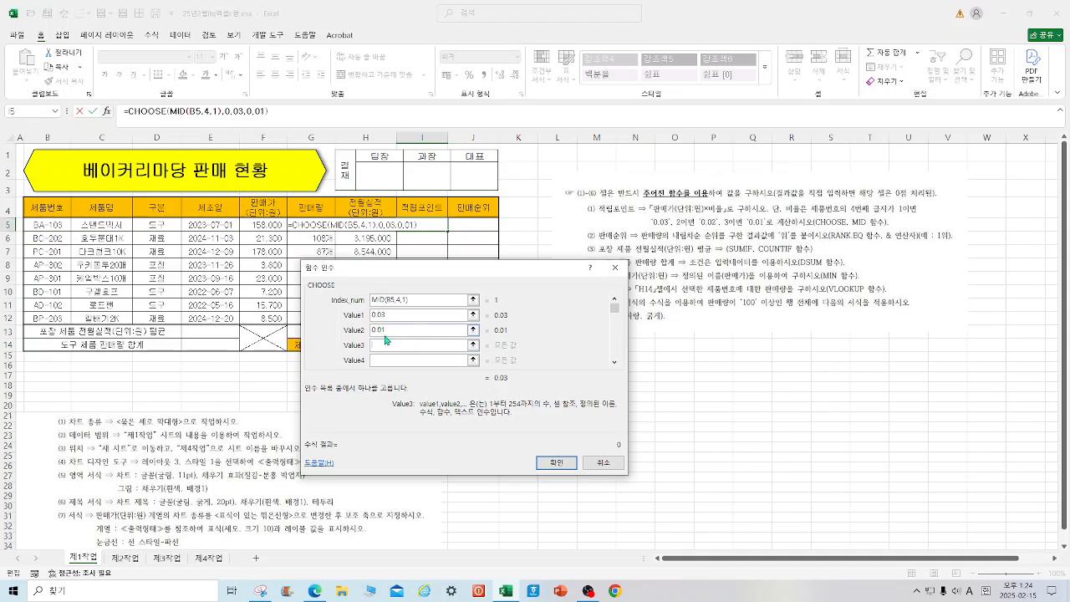
pyautogui.click(390, 332)
pyautogui.press('BackSpace')
pyautogui.write('2')
pyautogui.click(435, 344)
pyautogui.write('0.01')
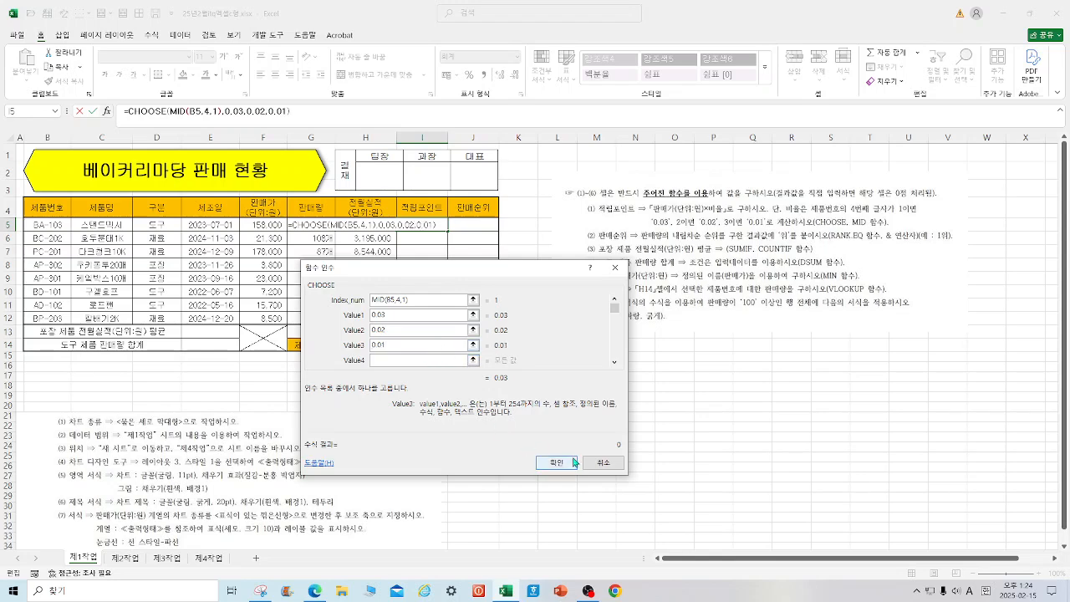
pyautogui.click(574, 462)
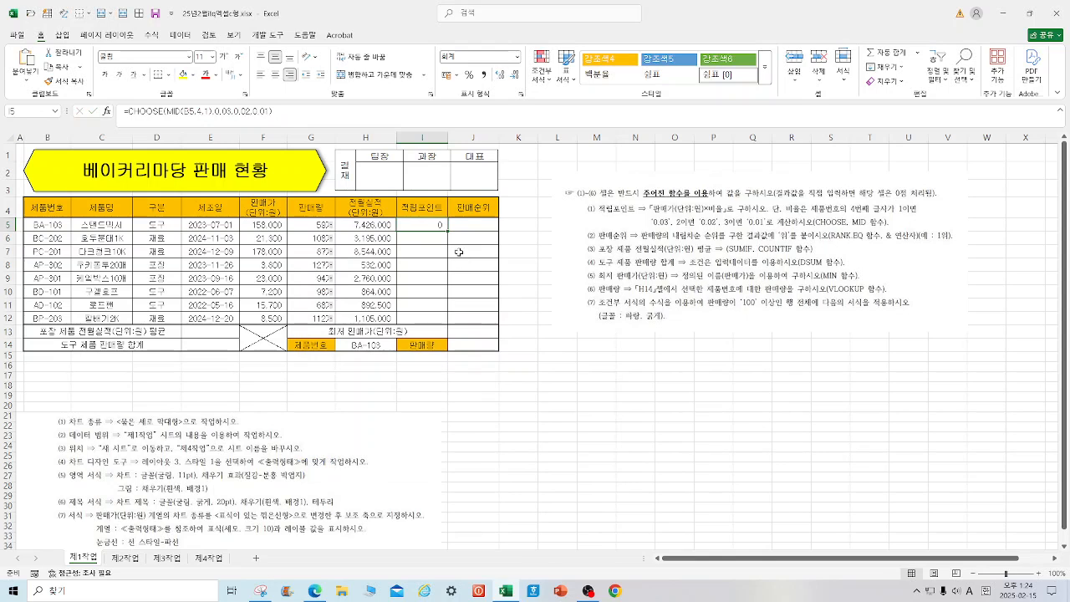
# - Copy the CHOOSE formula from I5 down to I12
pyautogui.moveTo(449, 230); pyautogui.dragTo(434, 325)
pyautogui.click(435, 224)
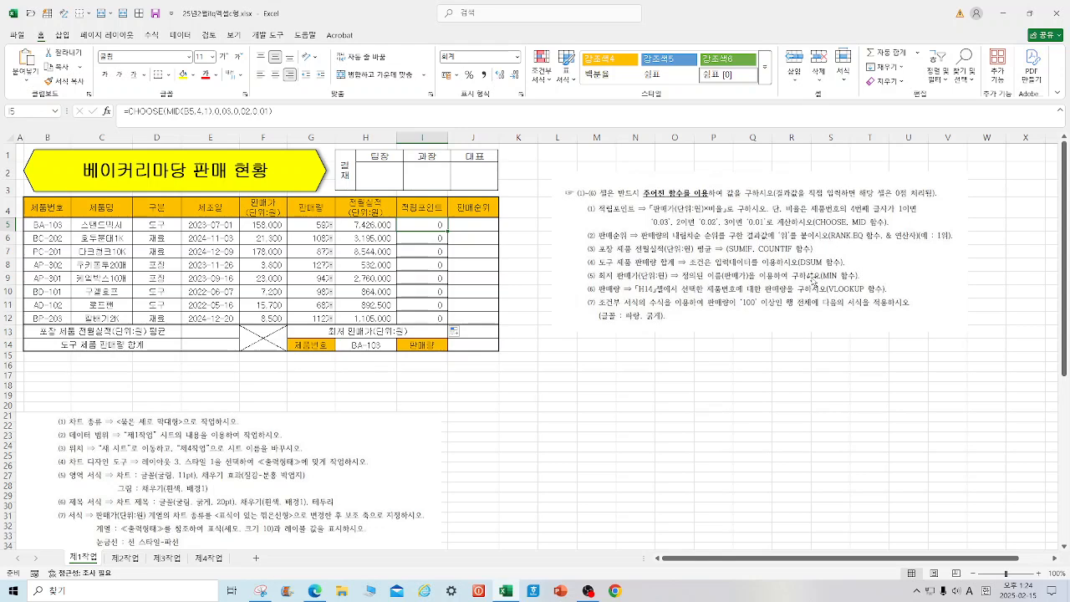
pyautogui.click(254, 227)
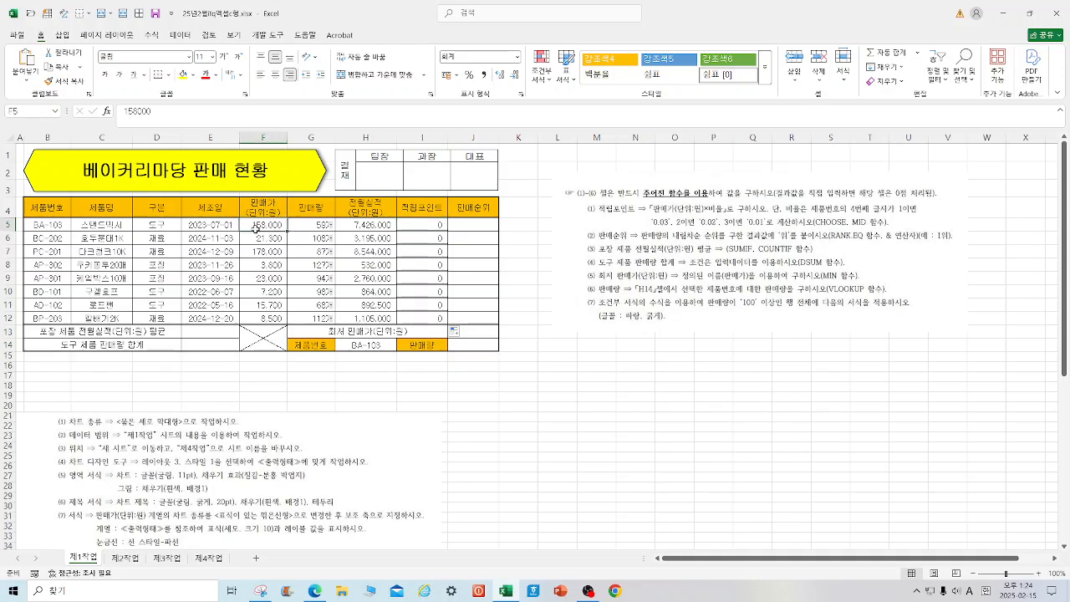
# - Reopen the function arguments of I5's CHOOSE formula and set Value1 to F5*0.03
pyautogui.click(438, 224)
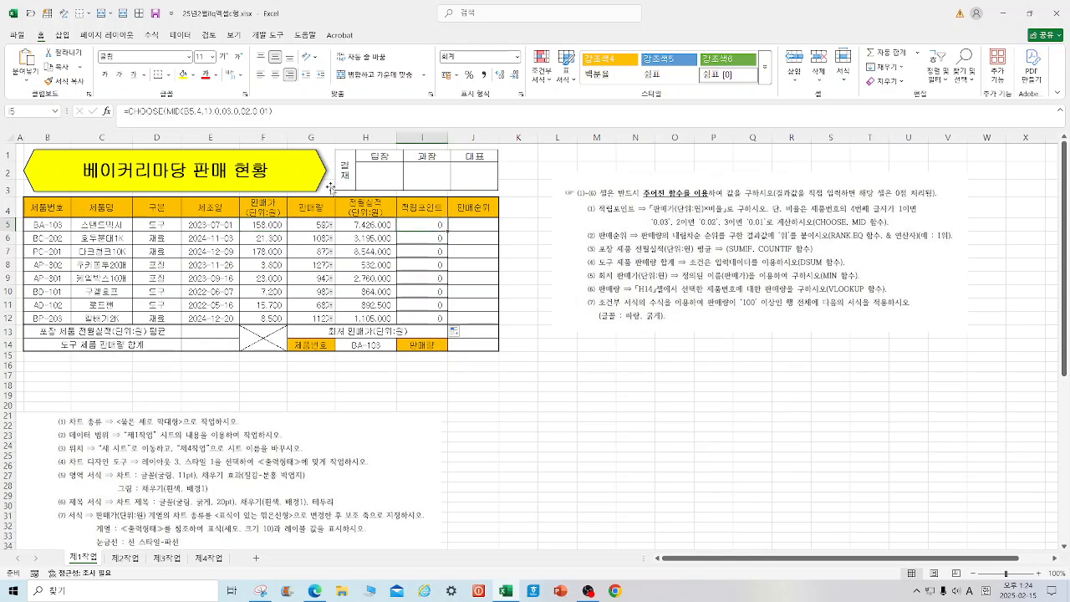
pyautogui.click(130, 110)
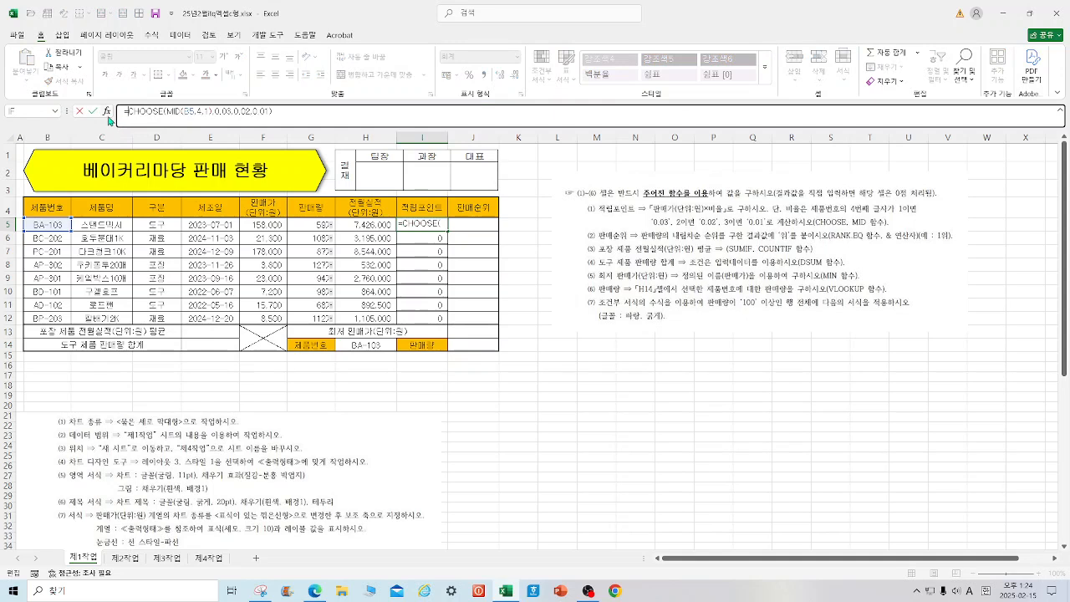
pyautogui.click(106, 110)
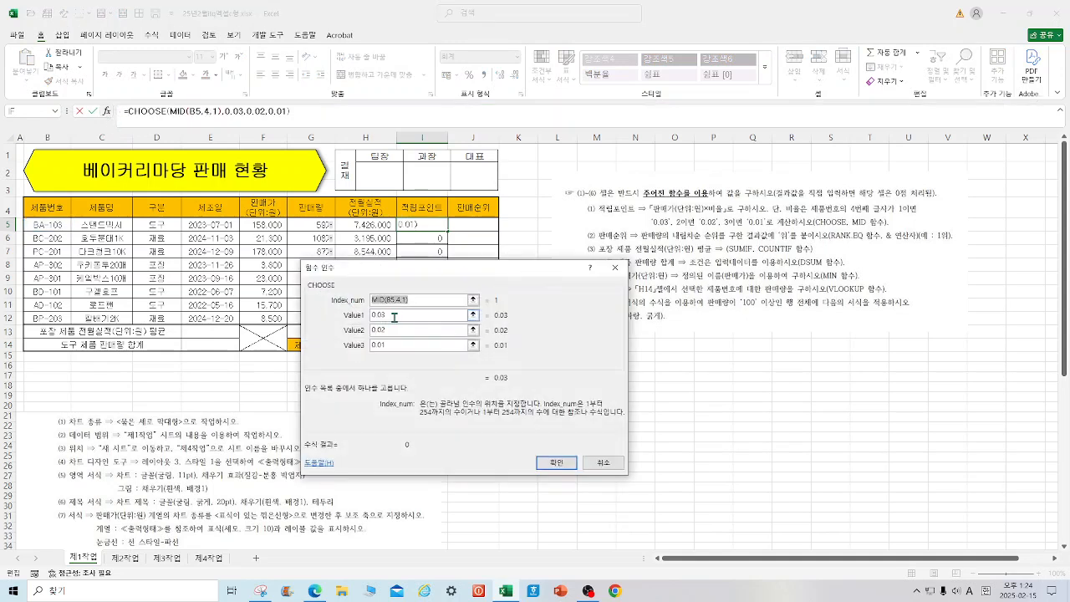
pyautogui.press('Tab')
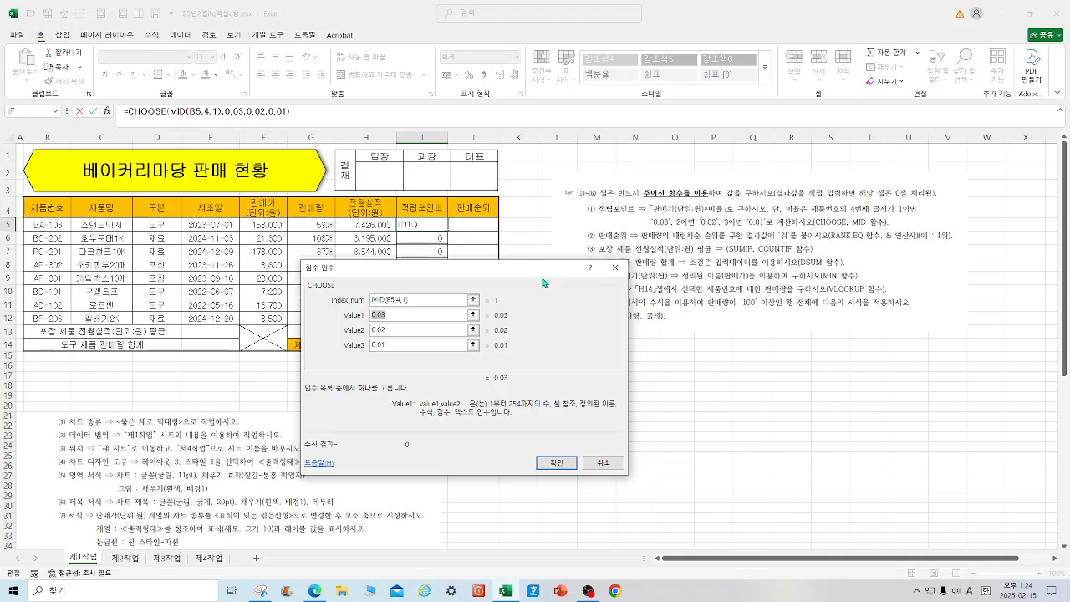
pyautogui.click(268, 227)
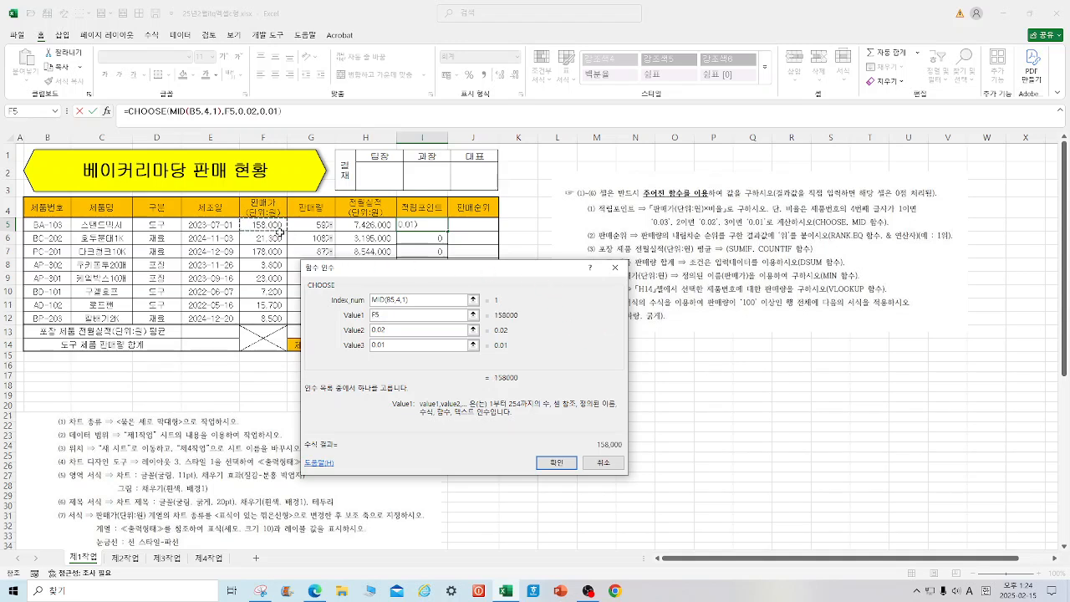
pyautogui.write('*')
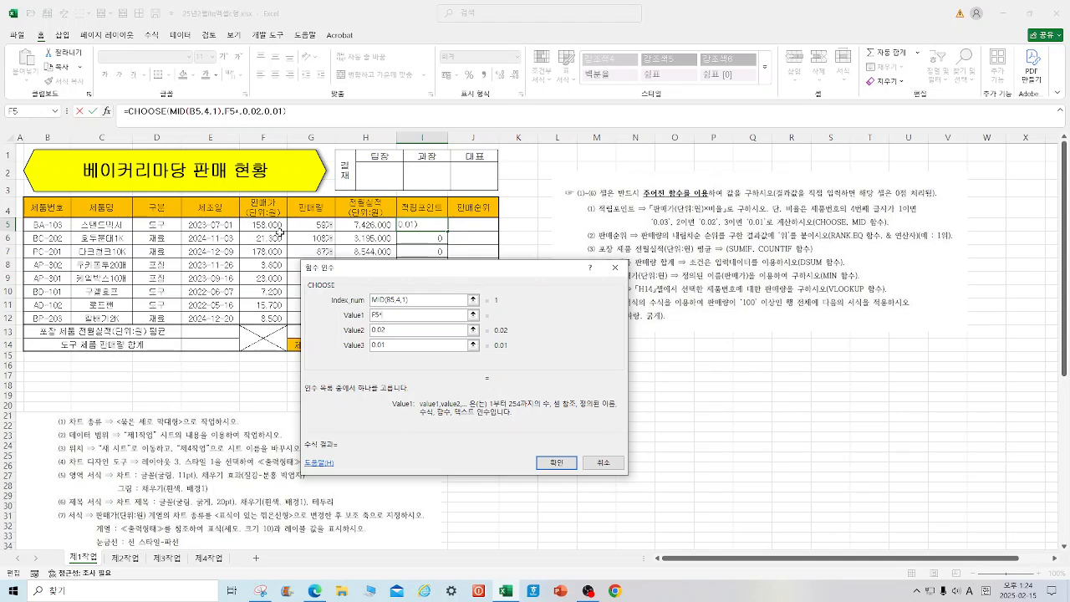
pyautogui.write('0.03')
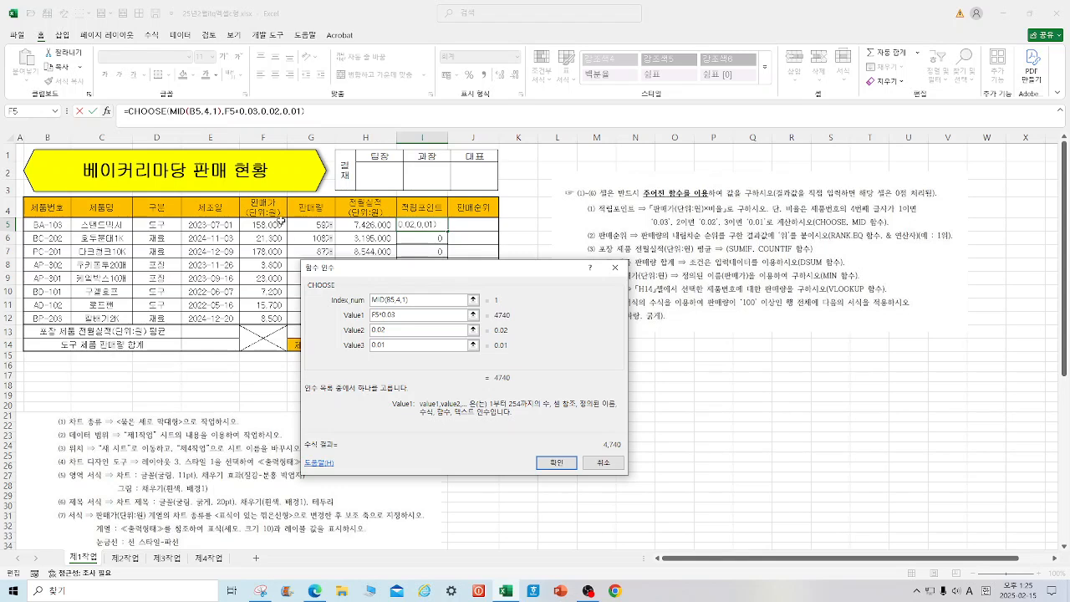
# - Set Value2 to F5*0.02 and Value3 to F5*0.01 in the CHOOSE arguments and accept the formula
pyautogui.doubleClick(383, 330)
pyautogui.click(280, 226)
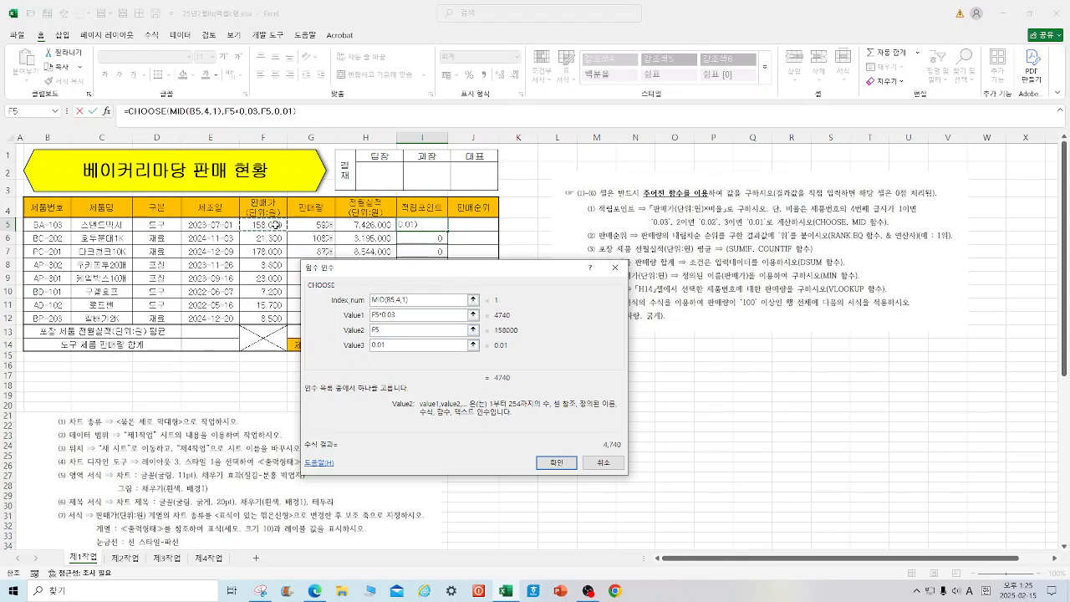
pyautogui.write('*0.02')
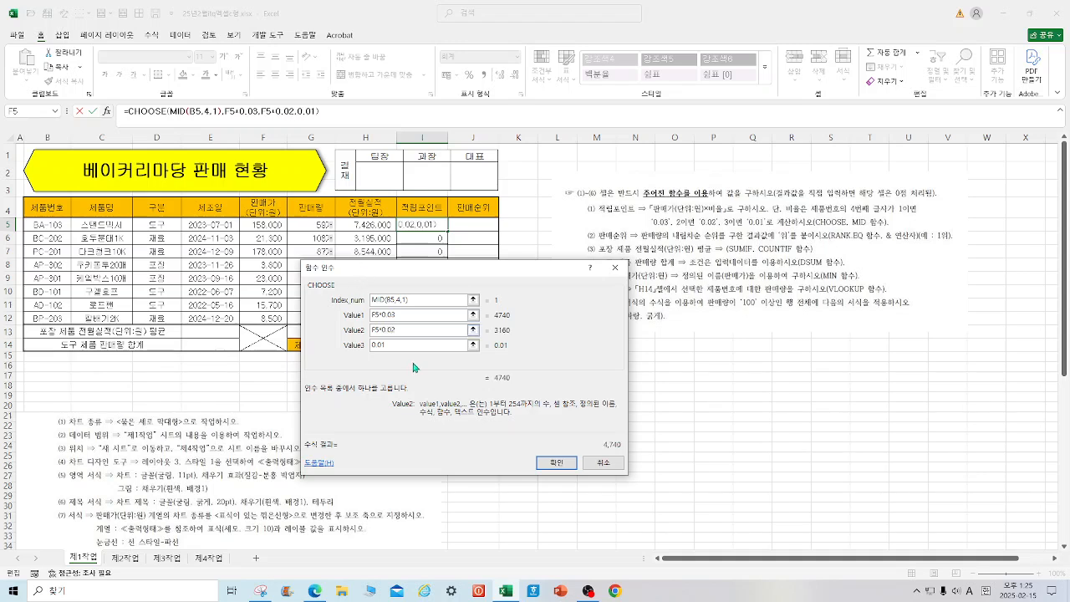
pyautogui.doubleClick(389, 346)
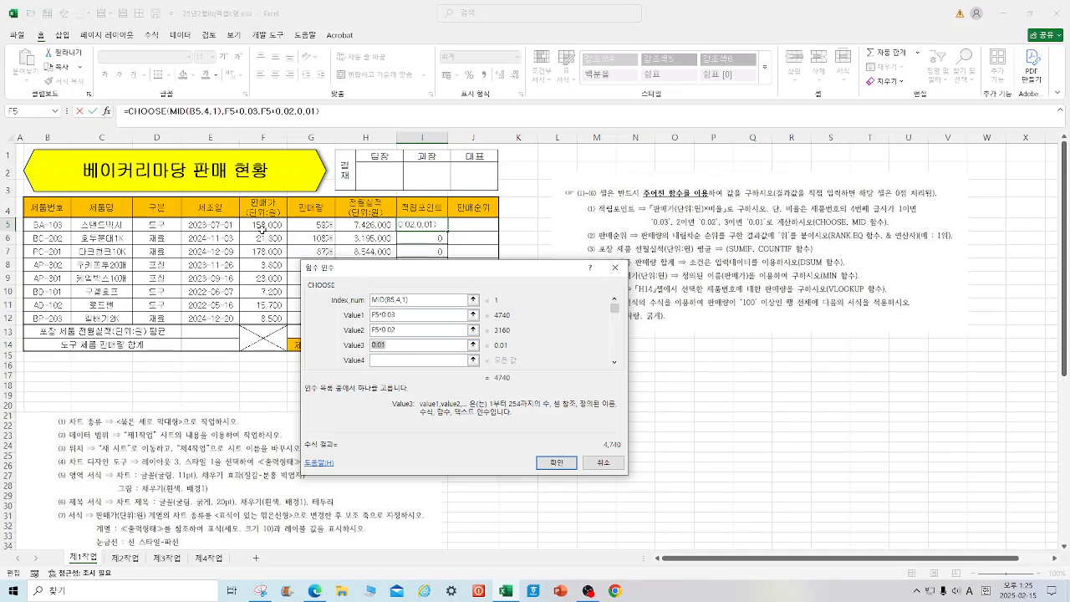
pyautogui.click(266, 226)
pyautogui.write('*0.01')
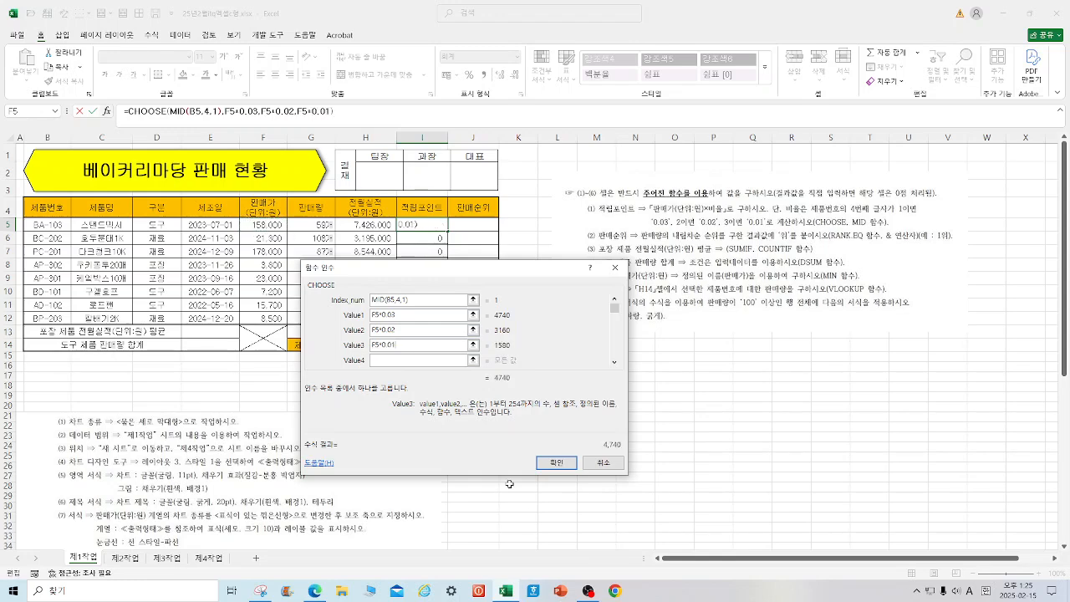
pyautogui.click(556, 462)
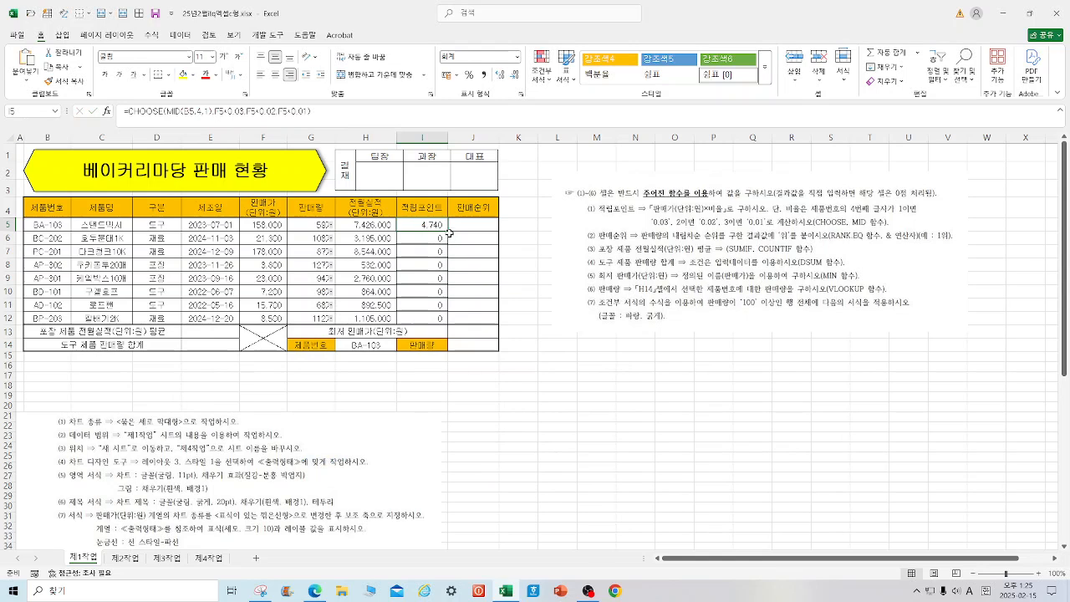
# - Fill the reward point formula from I5 down to I12 and save the workbook
pyautogui.moveTo(448, 231); pyautogui.dragTo(443, 320)
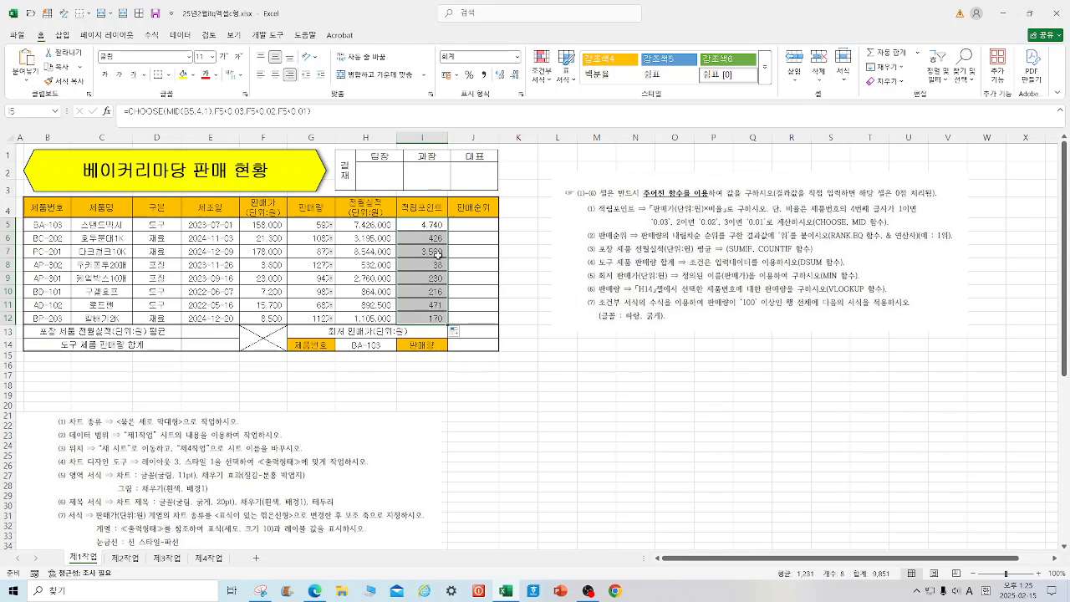
pyautogui.click(606, 368)
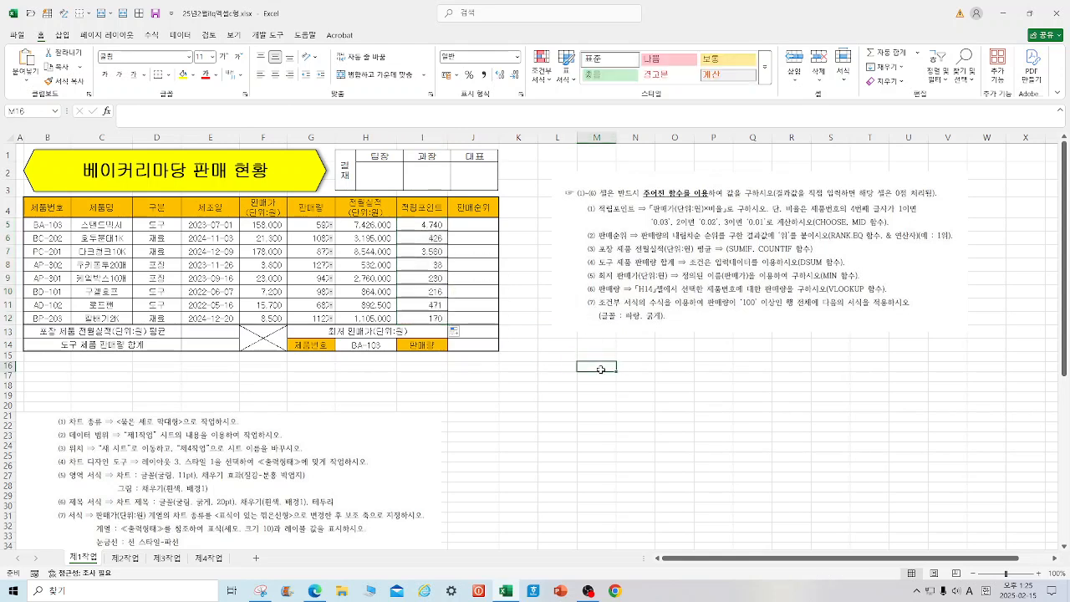
pyautogui.click(159, 15)
# - Enter a RANK.EQ formula in J5 that ranks G5 within the absolute range $G$5:$G$12, leaving the order argument empty
pyautogui.click(481, 222)
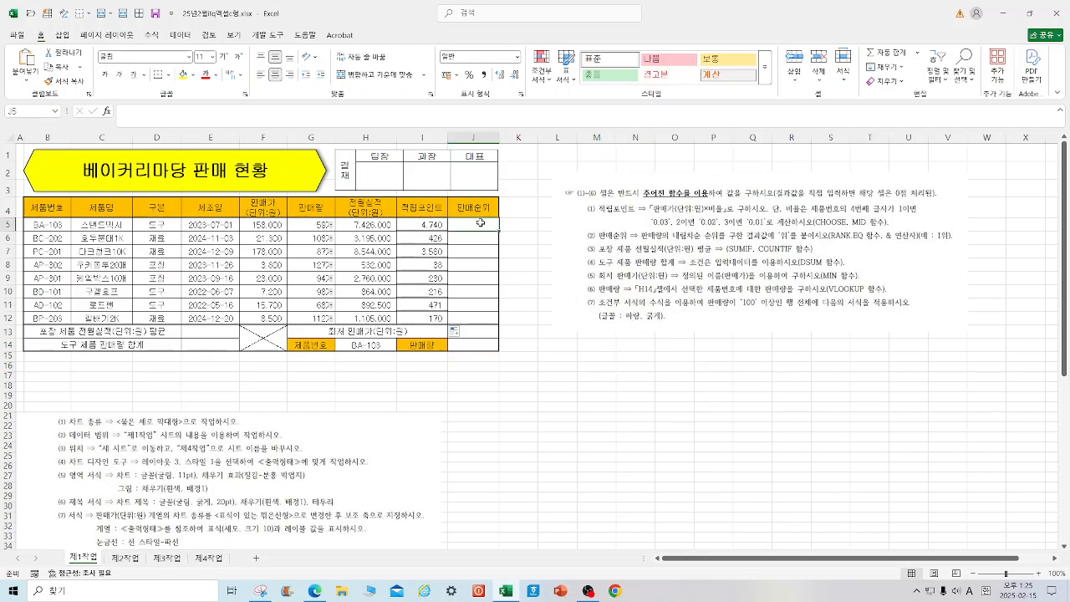
pyautogui.write('=RANK')
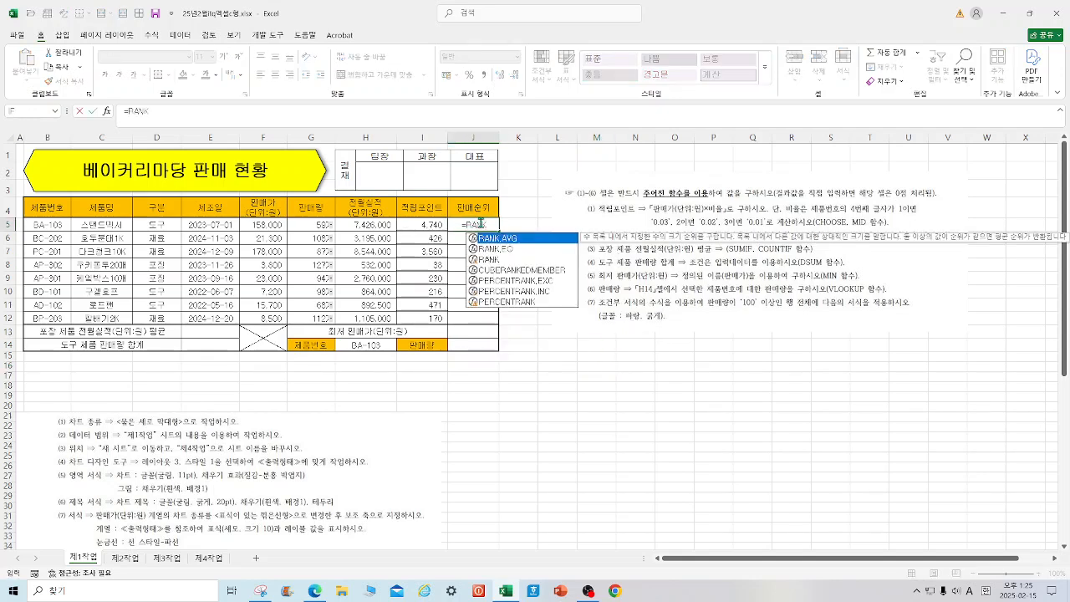
pyautogui.doubleClick(502, 248)
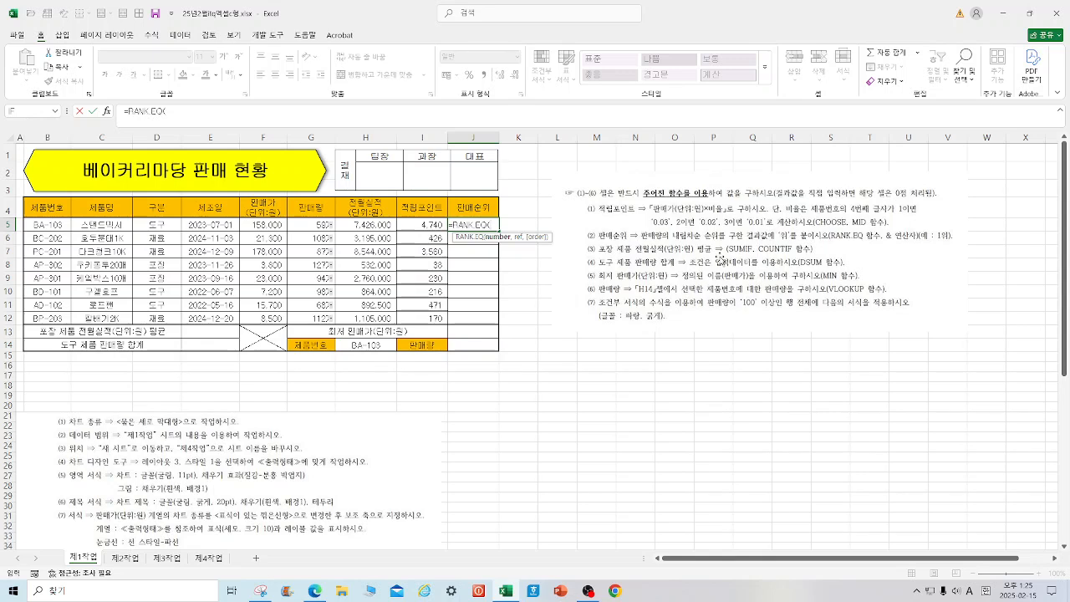
pyautogui.click(106, 111)
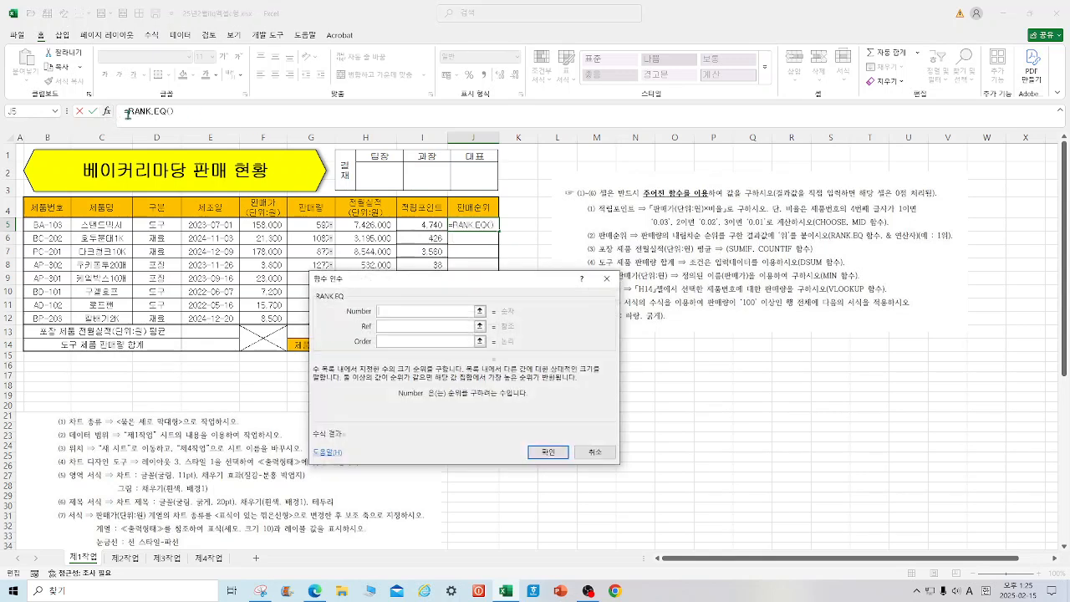
pyautogui.click(308, 226)
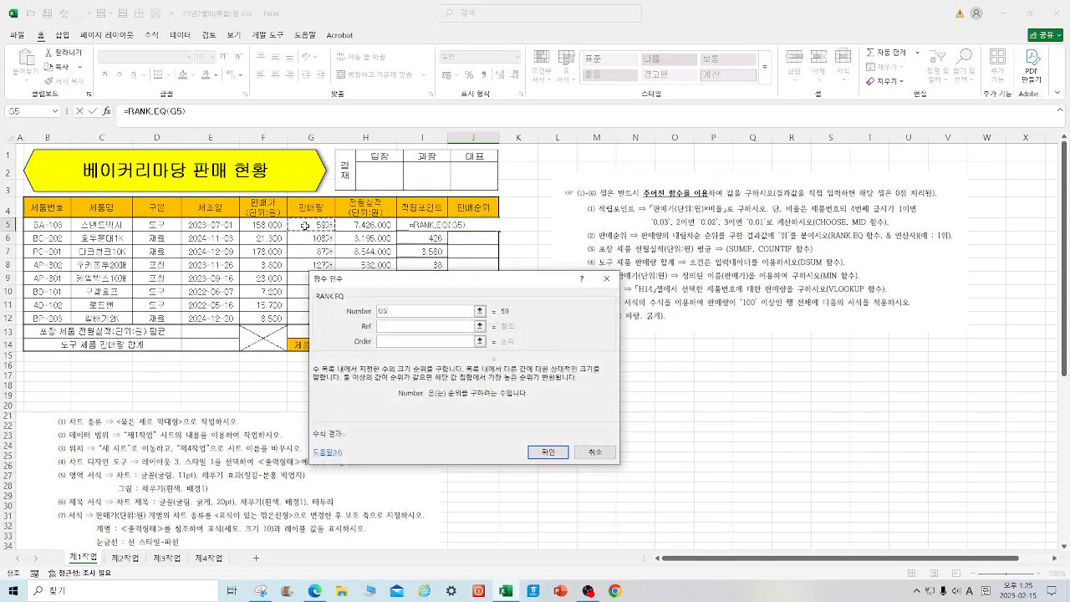
pyautogui.click(397, 325)
pyautogui.moveTo(301, 229); pyautogui.dragTo(311, 320)
pyautogui.press('F4')
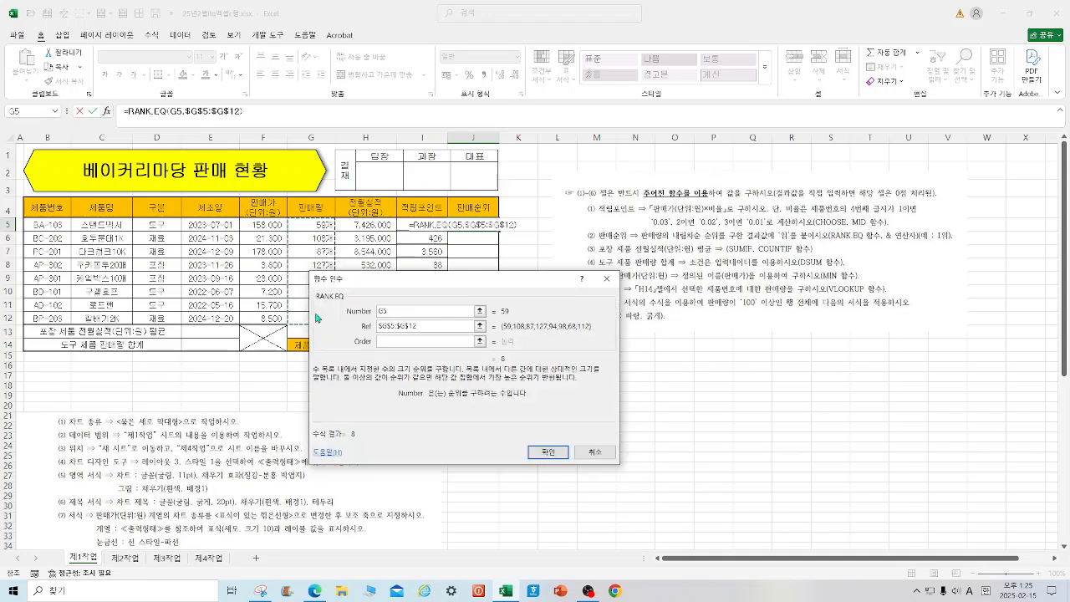
pyautogui.press('Return')
# - Append &"위" to the RANK.EQ formula in J5
pyautogui.click(252, 113)
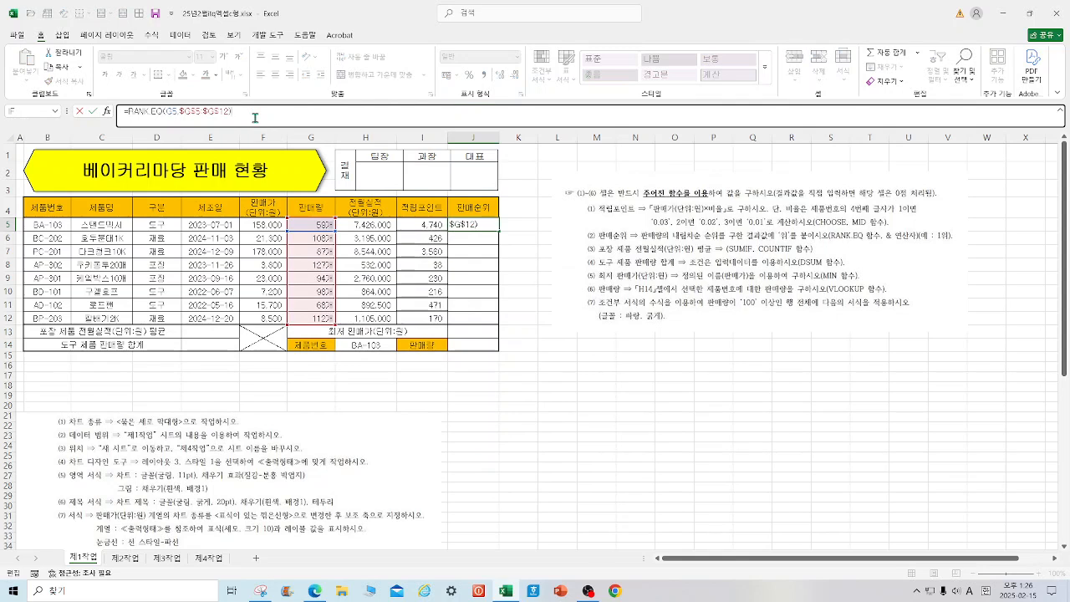
pyautogui.write('&"ㅇ')
pyautogui.write('"위"')
pyautogui.press('Return')
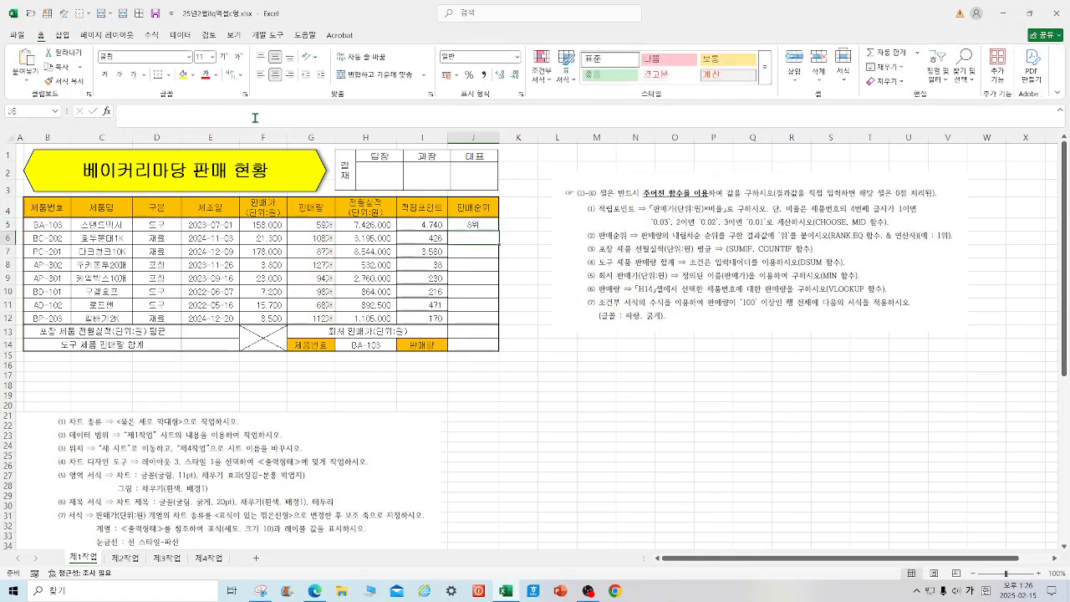
# - Fill the sales rank formula from J5 down to J12
pyautogui.click(481, 225)
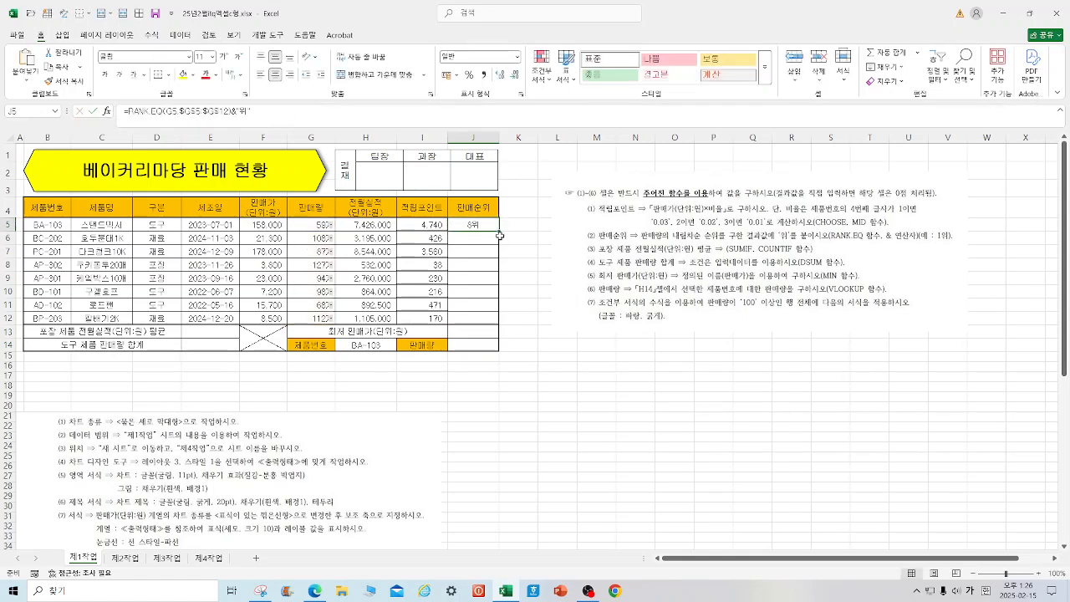
pyautogui.moveTo(500, 230); pyautogui.dragTo(500, 326)
pyautogui.click(666, 408)
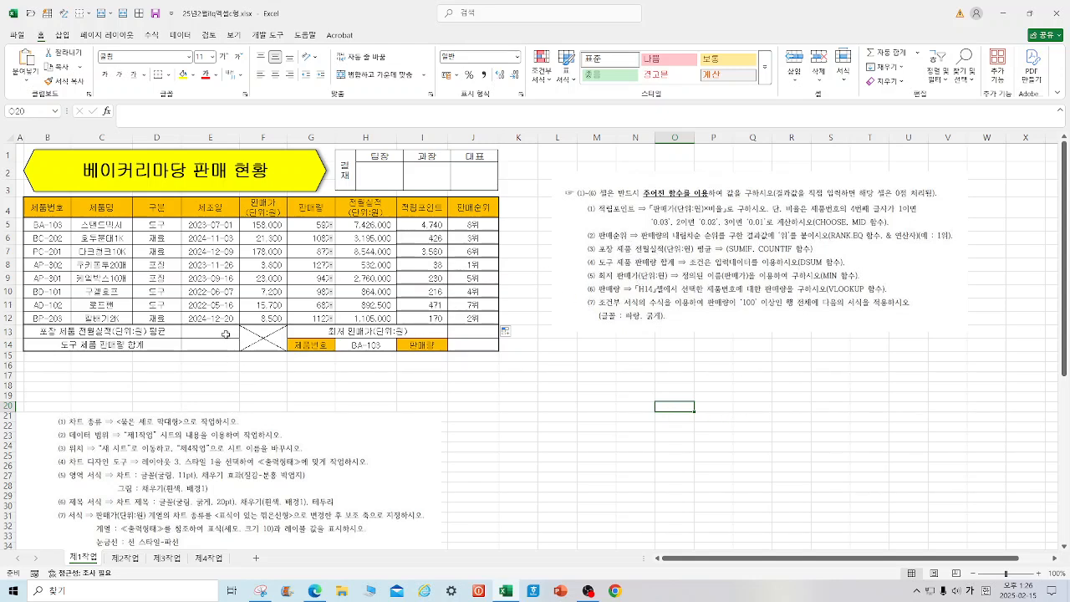
# - Start a SUMIF formula in E13 and open its function arguments
pyautogui.click(226, 335)
pyautogui.write('=ㄴ')
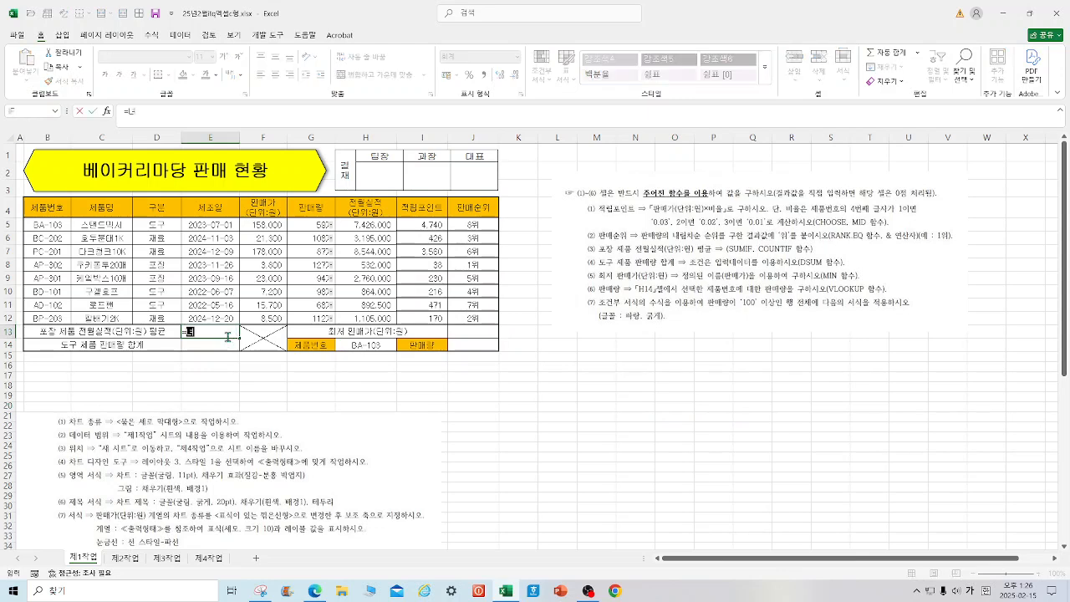
pyautogui.press('BackSpace')
pyautogui.press('Hangul')
pyautogui.write('SUMI')
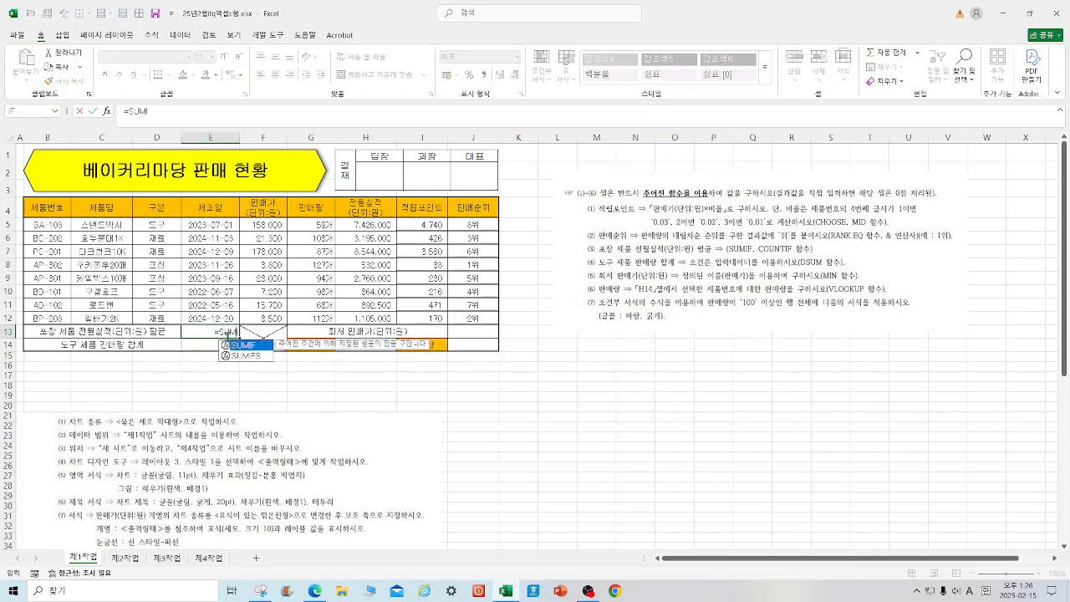
pyautogui.write('F(')
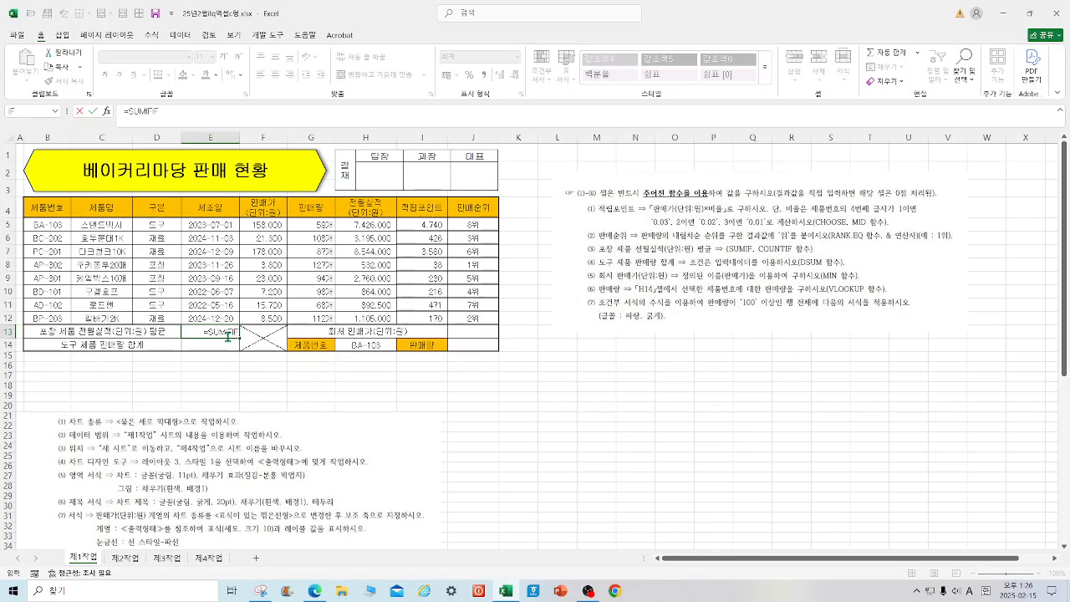
pyautogui.press('BackSpace')
pyautogui.press('BackSpace')
pyautogui.write('(')
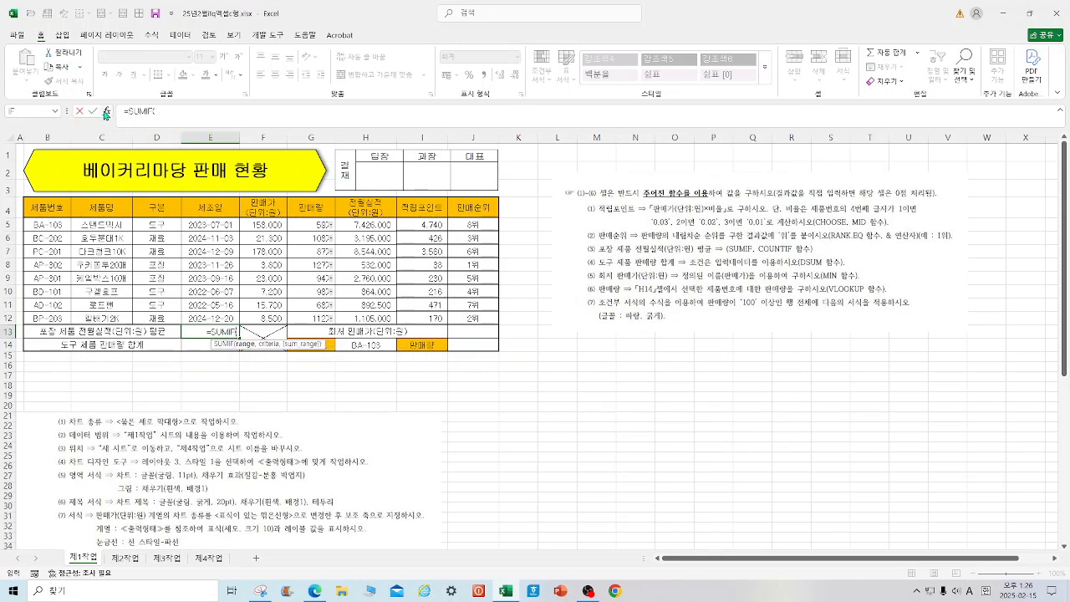
pyautogui.click(106, 111)
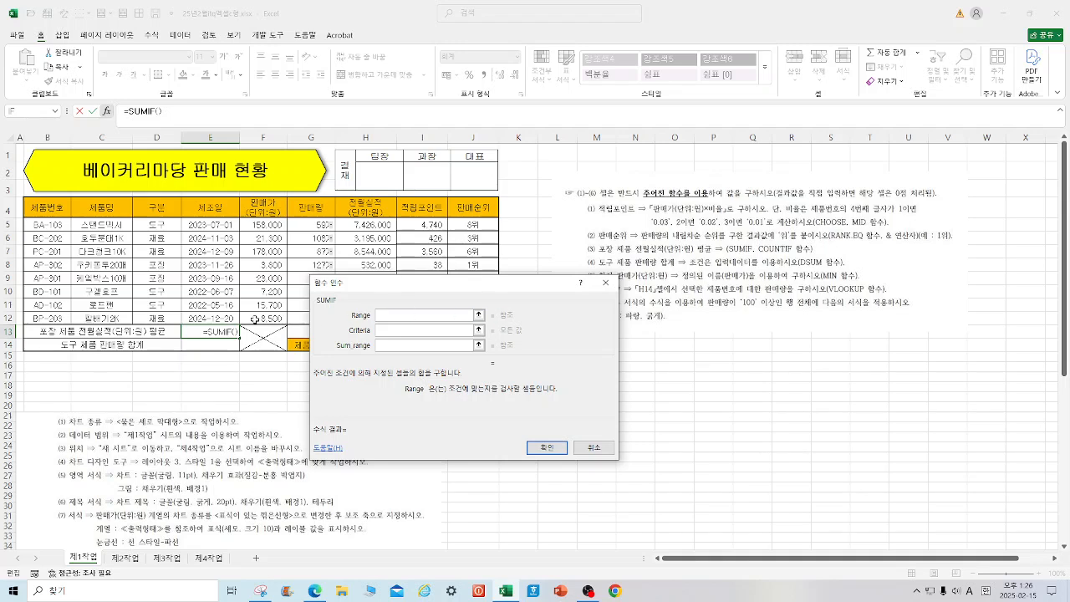
# - Set the SUMIF arguments in E13 to range D5:D12, criteria D8 and sum range H5:H12
pyautogui.moveTo(158, 229); pyautogui.dragTo(157, 319)
pyautogui.click(398, 330)
pyautogui.click(161, 264)
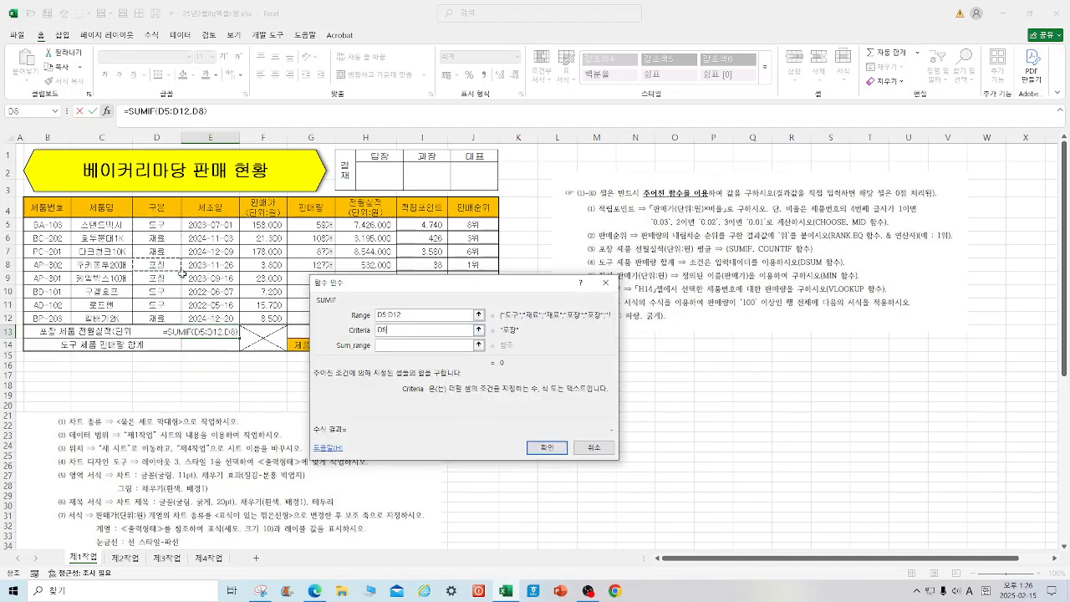
pyautogui.click(415, 345)
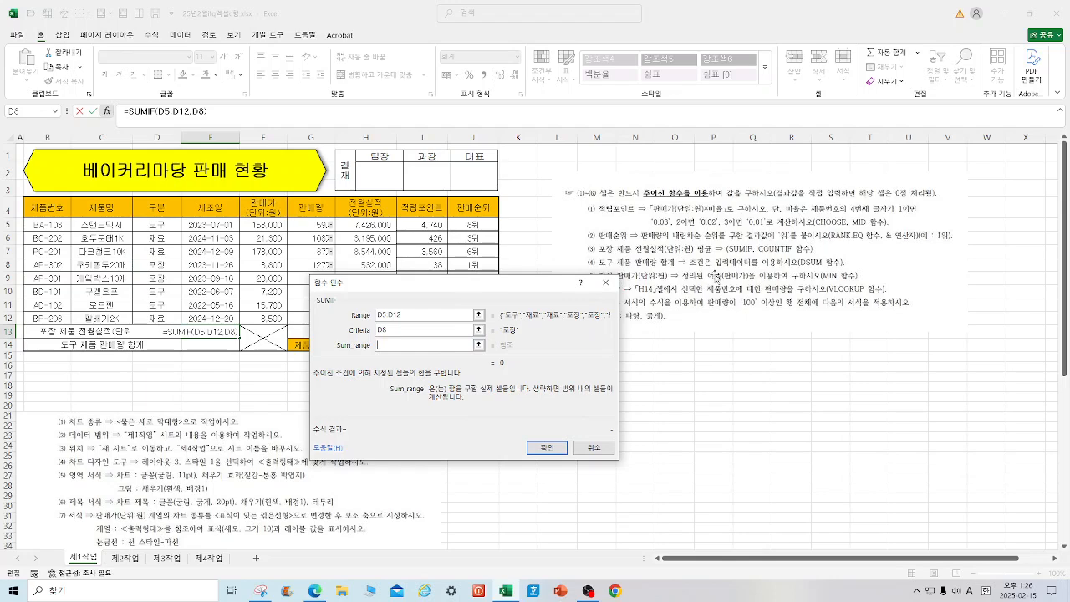
pyautogui.moveTo(398, 282); pyautogui.dragTo(509, 139)
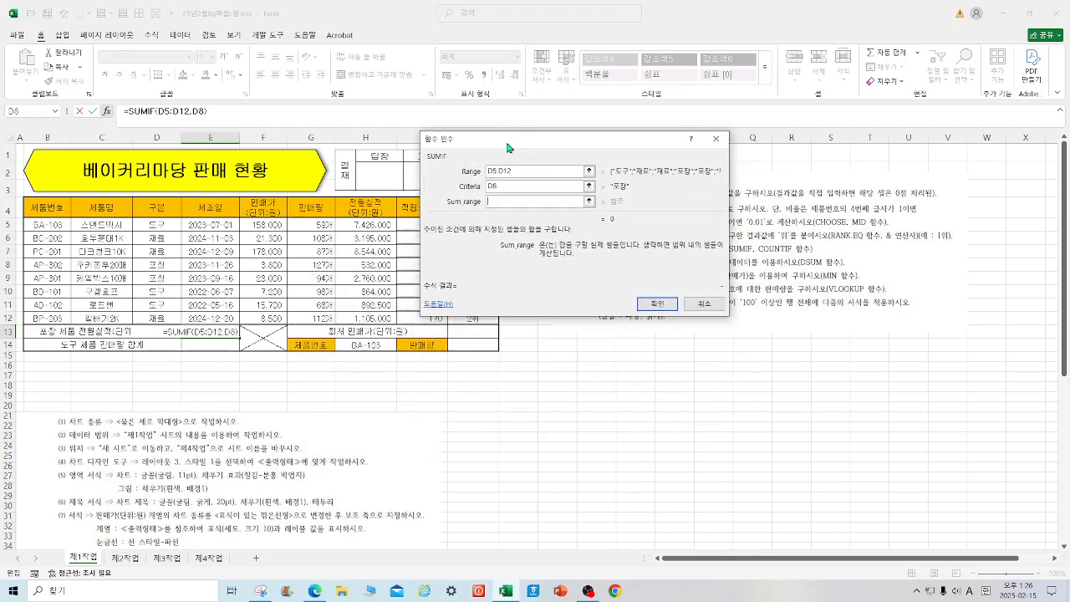
pyautogui.moveTo(357, 226); pyautogui.dragTo(365, 319)
pyautogui.click(656, 306)
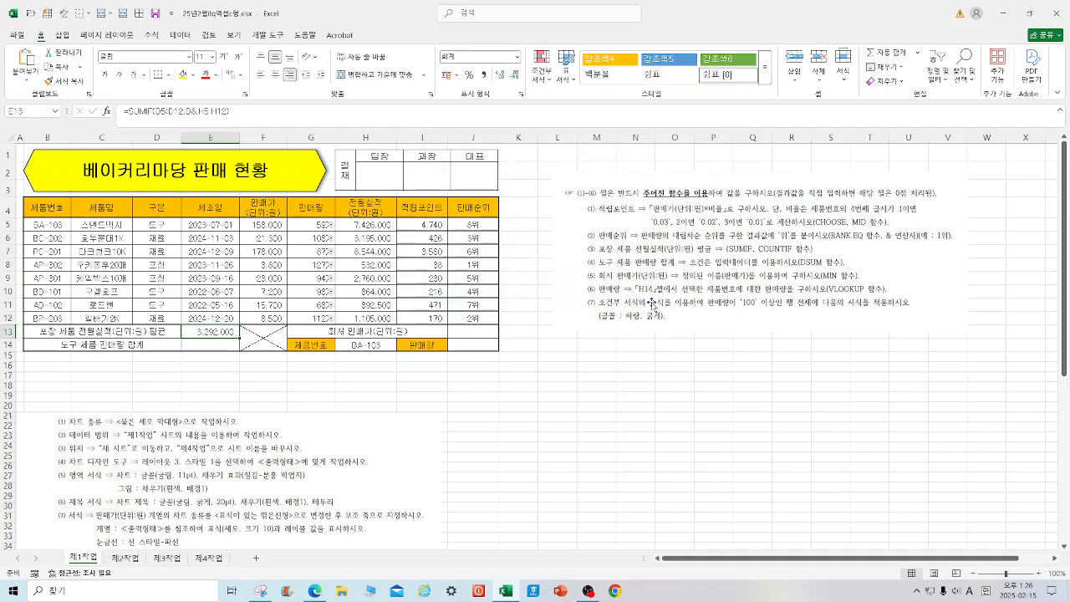
# - Divide the SUMIF formula in E13 by COUNTIF(D5:D12,D8) and save the workbook
pyautogui.click(250, 114)
pyautogui.write('/COUNTIF(')
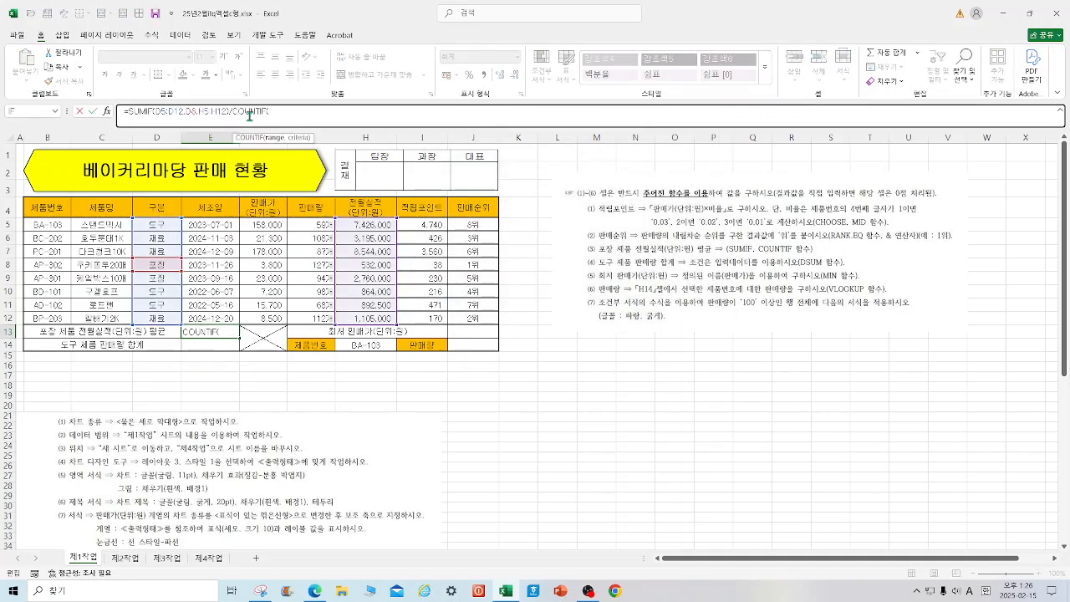
pyautogui.moveTo(167, 226); pyautogui.dragTo(171, 319)
pyautogui.write(',')
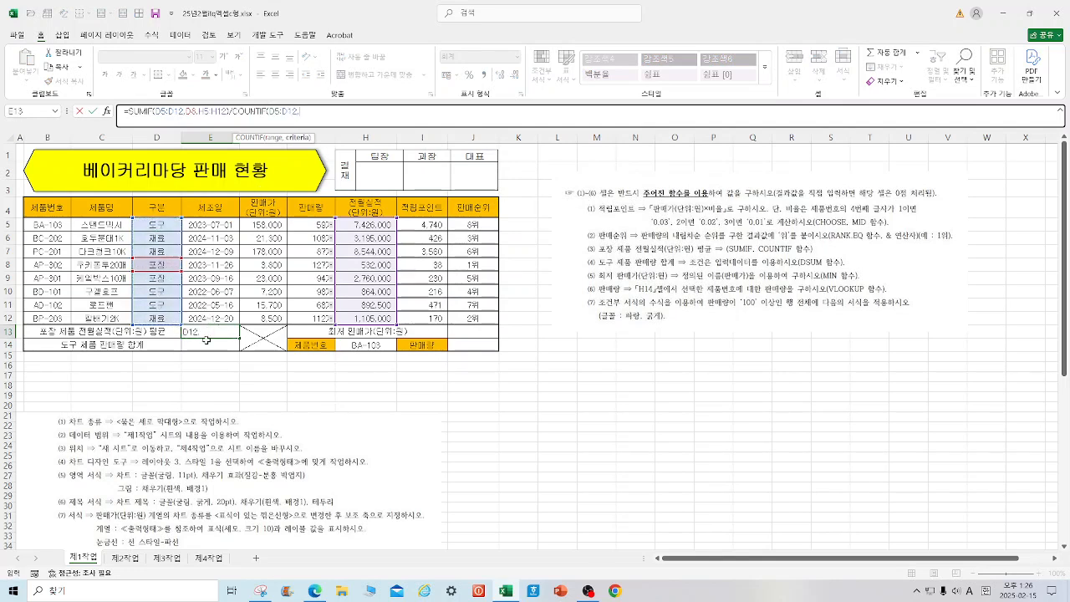
pyautogui.click(167, 265)
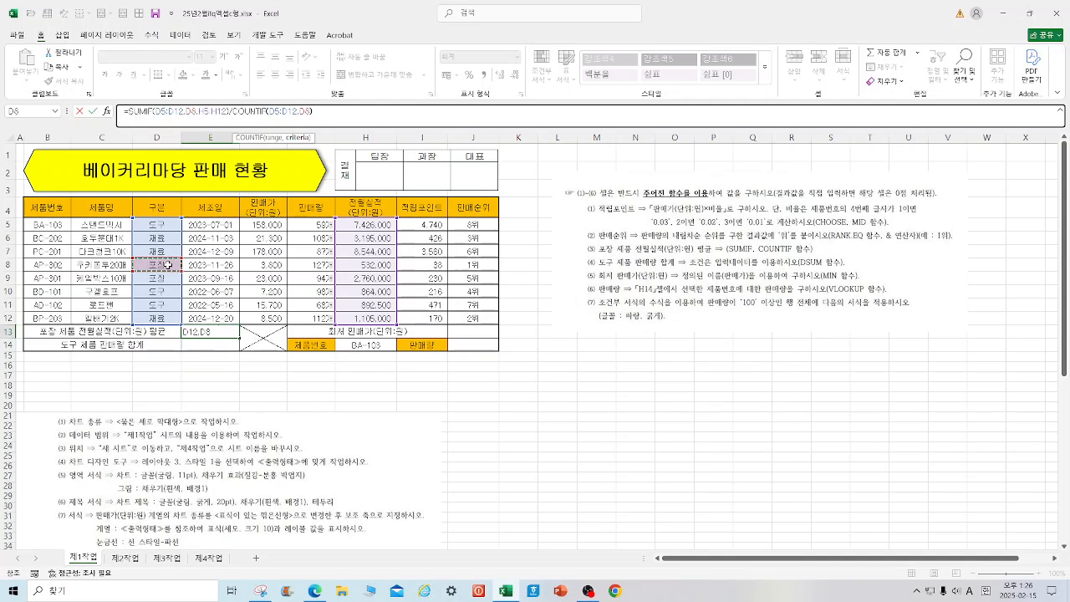
pyautogui.press('Return')
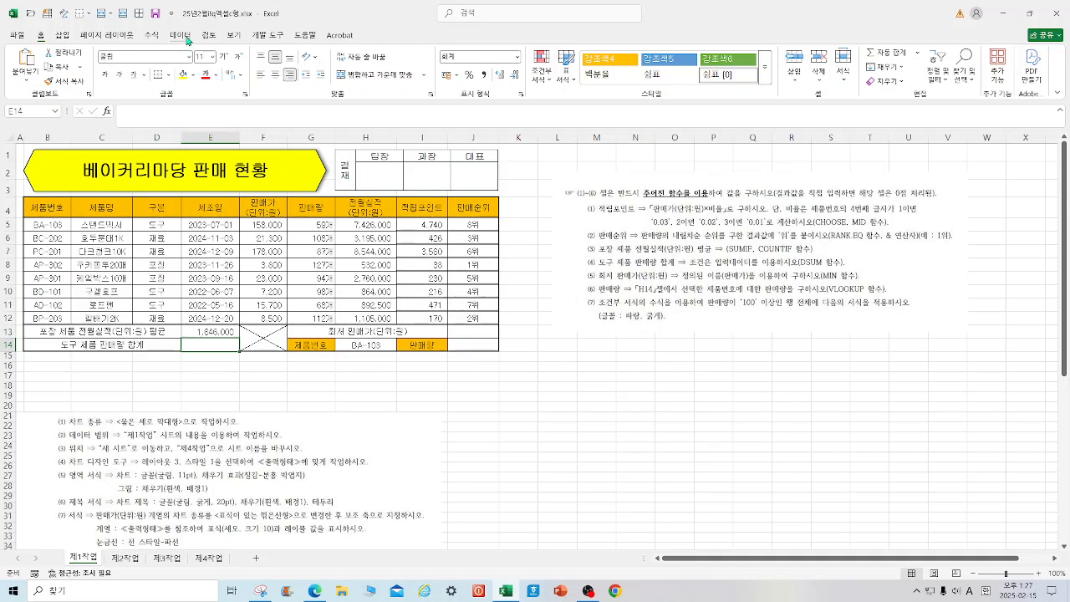
pyautogui.click(155, 15)
# - Enter a DSUM formula in E14 with database B4:J12, field G4 and criteria D4:D5
pyautogui.write('=DSUM(')
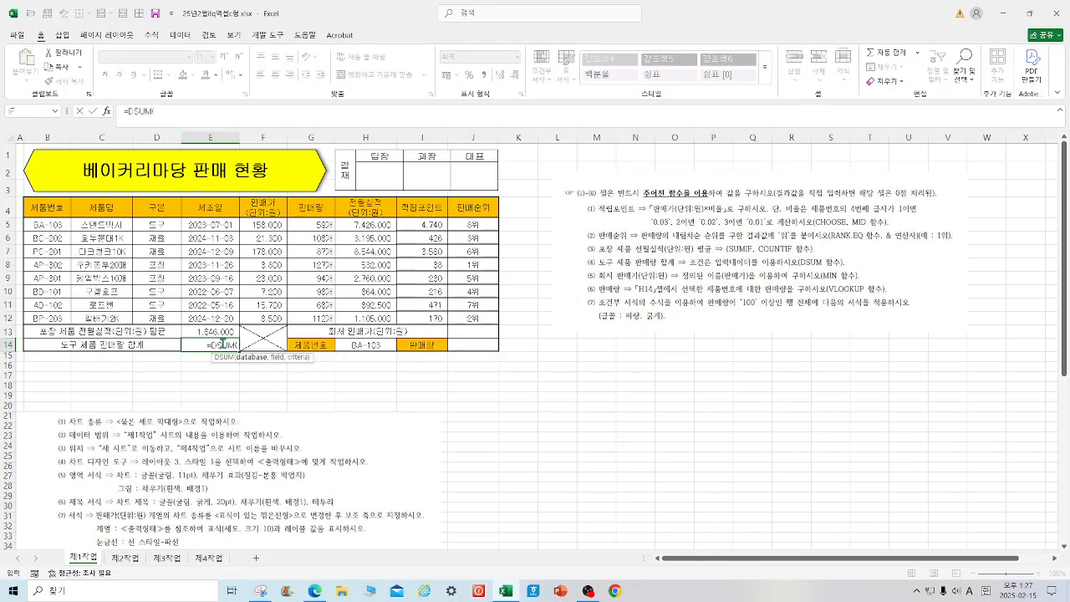
pyautogui.click(106, 110)
pyautogui.moveTo(518, 147); pyautogui.dragTo(661, 142)
pyautogui.moveTo(45, 209); pyautogui.dragTo(460, 318)
pyautogui.click(662, 189)
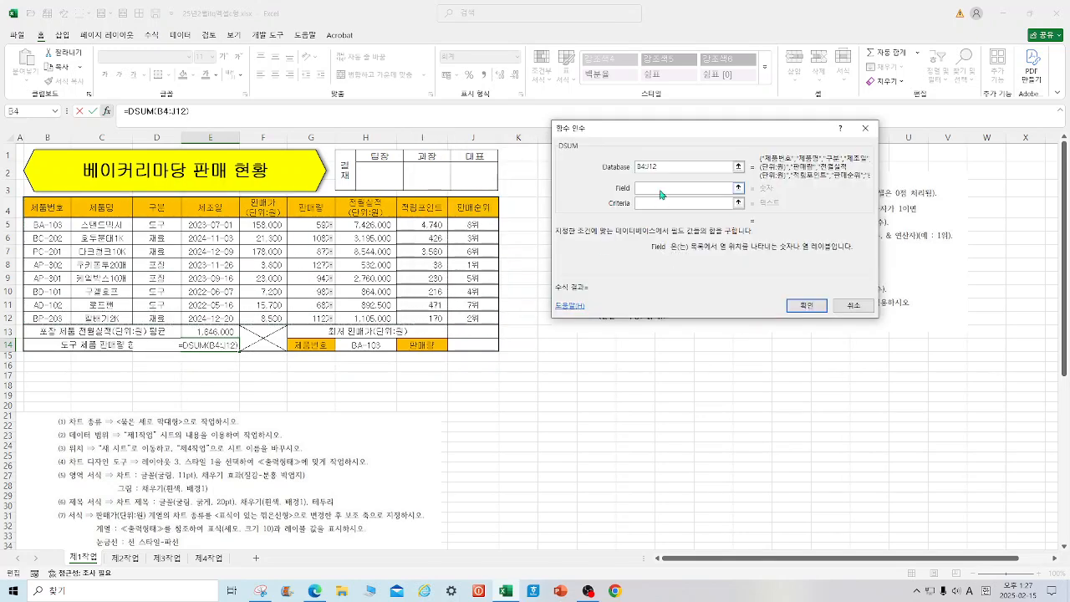
pyautogui.moveTo(687, 137); pyautogui.dragTo(396, 305)
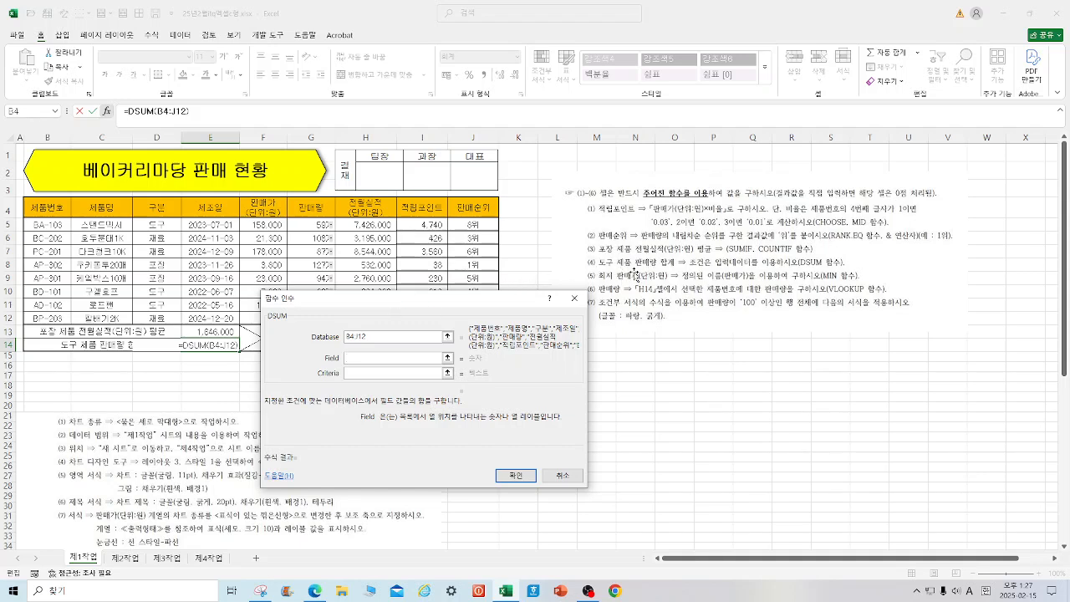
pyautogui.click(309, 207)
pyautogui.click(372, 374)
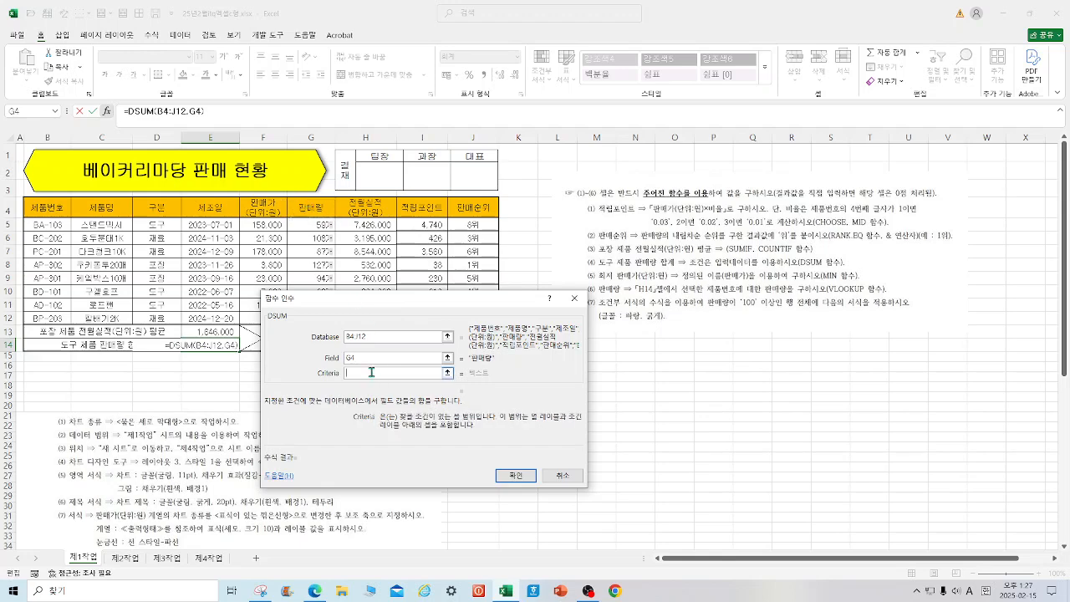
pyautogui.moveTo(157, 207); pyautogui.dragTo(159, 226)
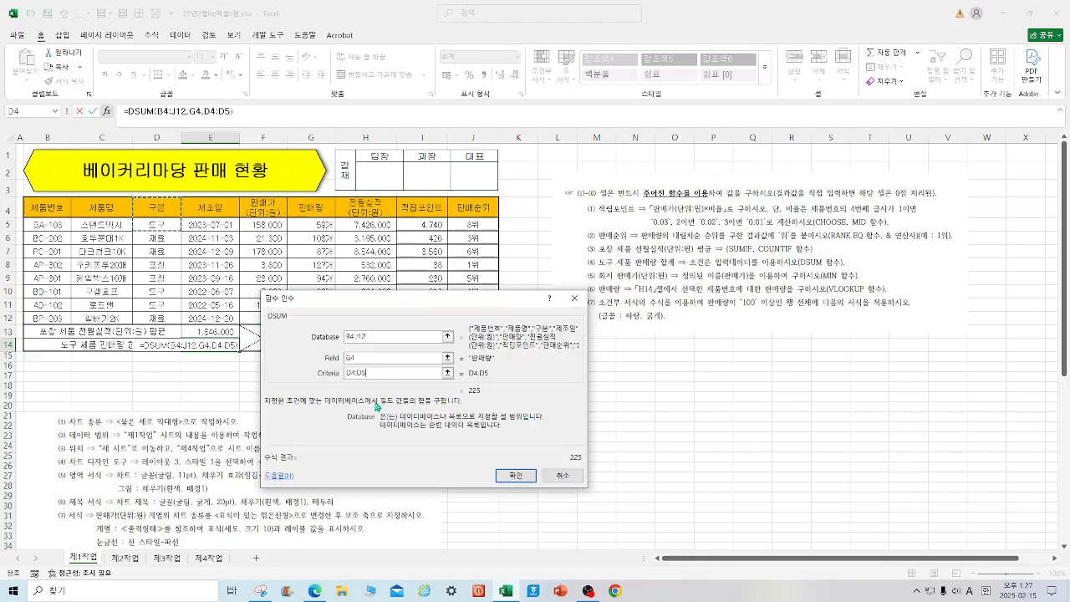
pyautogui.click(514, 475)
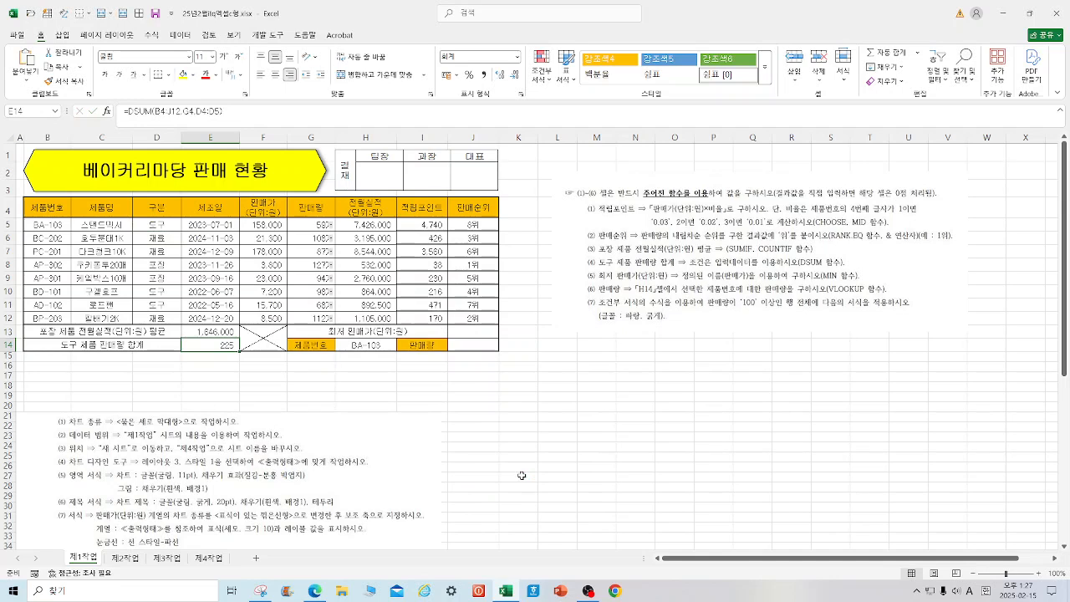
# - Enter a MIN formula in J13 over the 판매가 price range F5:F12
pyautogui.click(480, 334)
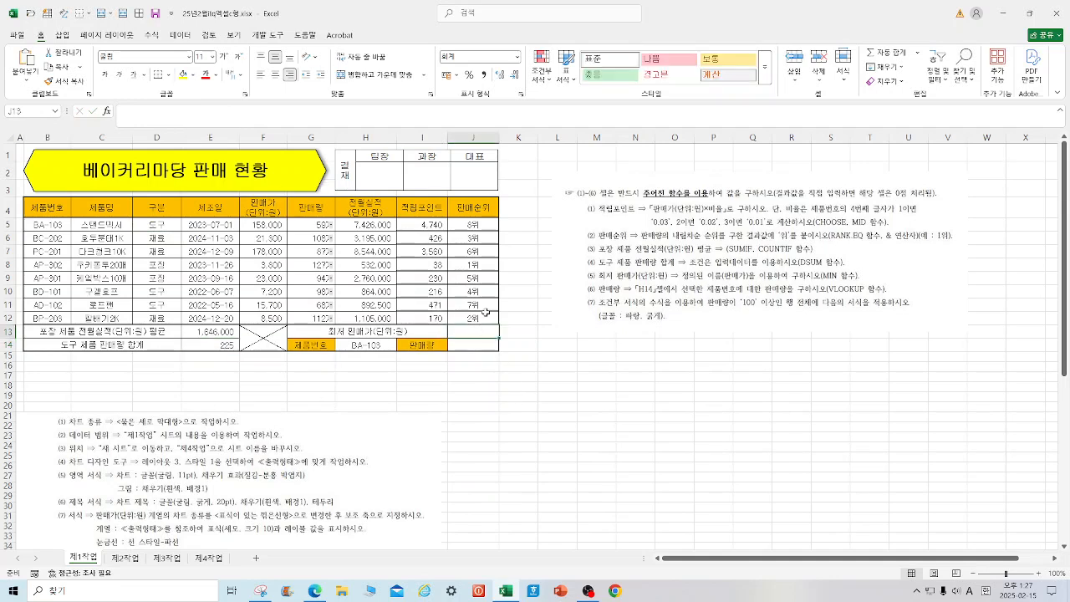
pyautogui.write('=MIN(')
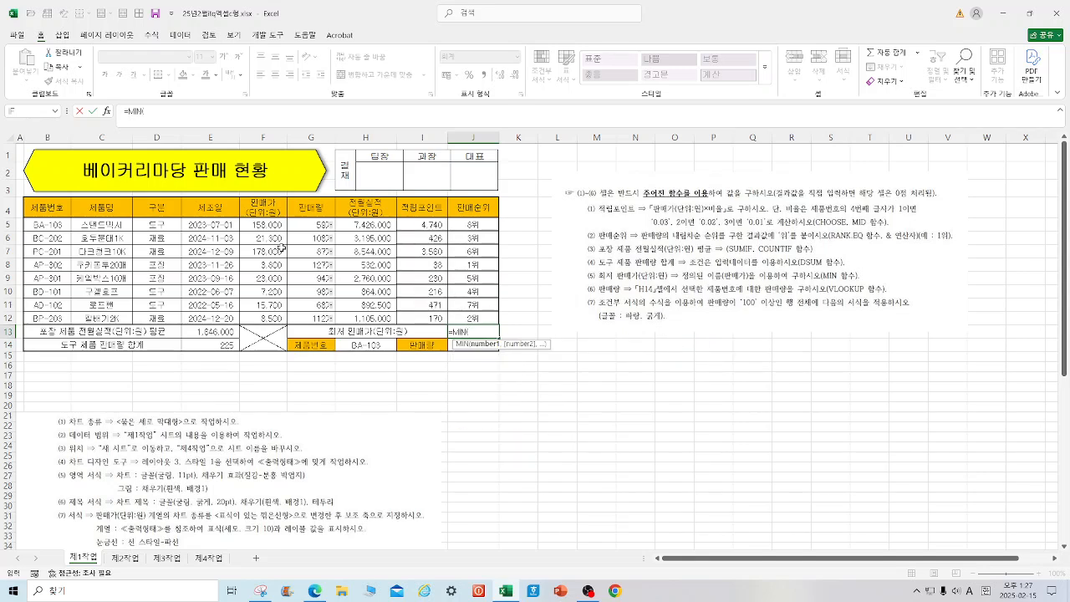
pyautogui.moveTo(262, 226); pyautogui.dragTo(260, 311)
pyautogui.write(')')
pyautogui.press('Return')
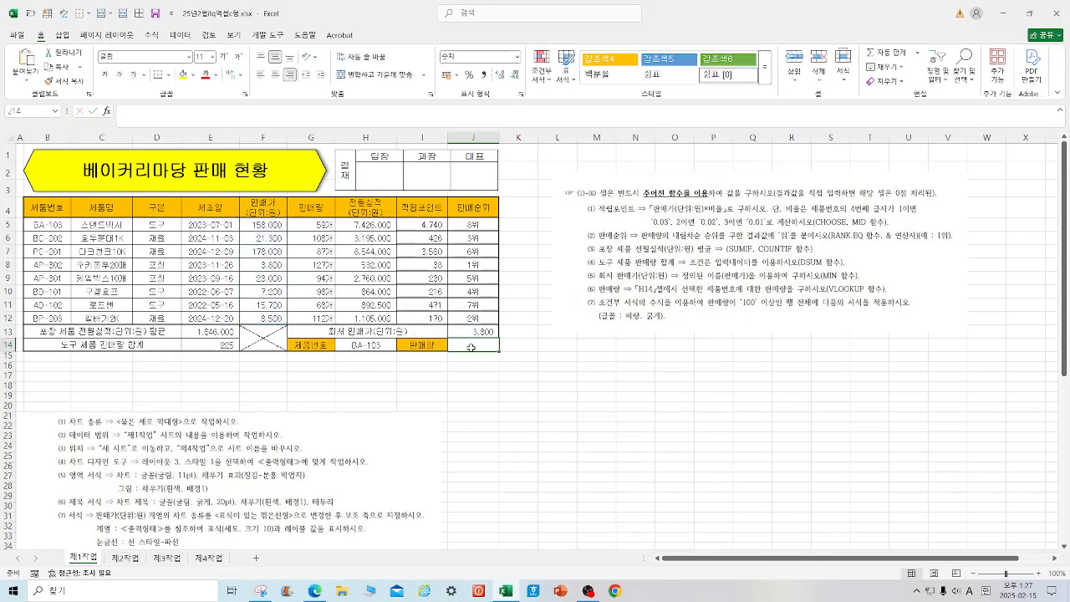
# - Enter a VLOOKUP formula in J14 with lookup value H14, table B5:J12, column index 6 and range lookup 0
pyautogui.write('=VL')
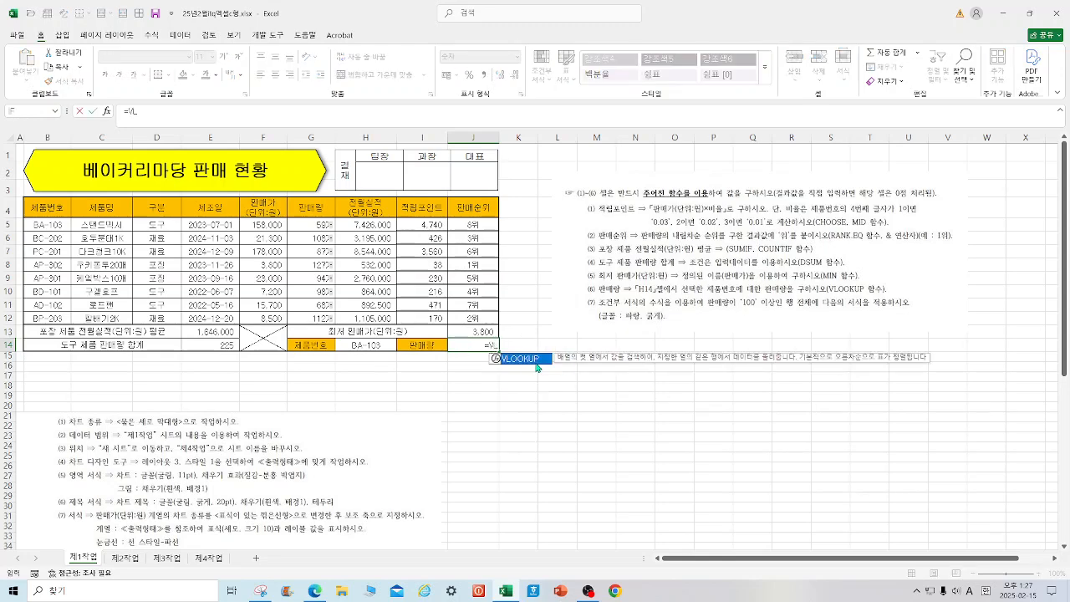
pyautogui.doubleClick(527, 359)
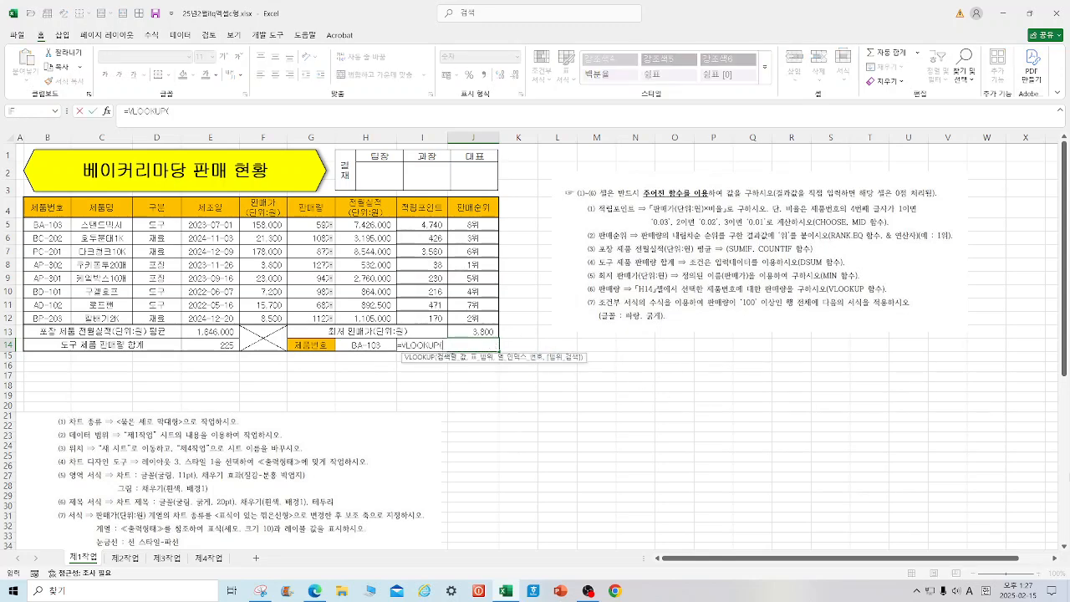
pyautogui.click(106, 111)
pyautogui.moveTo(497, 294); pyautogui.dragTo(769, 146)
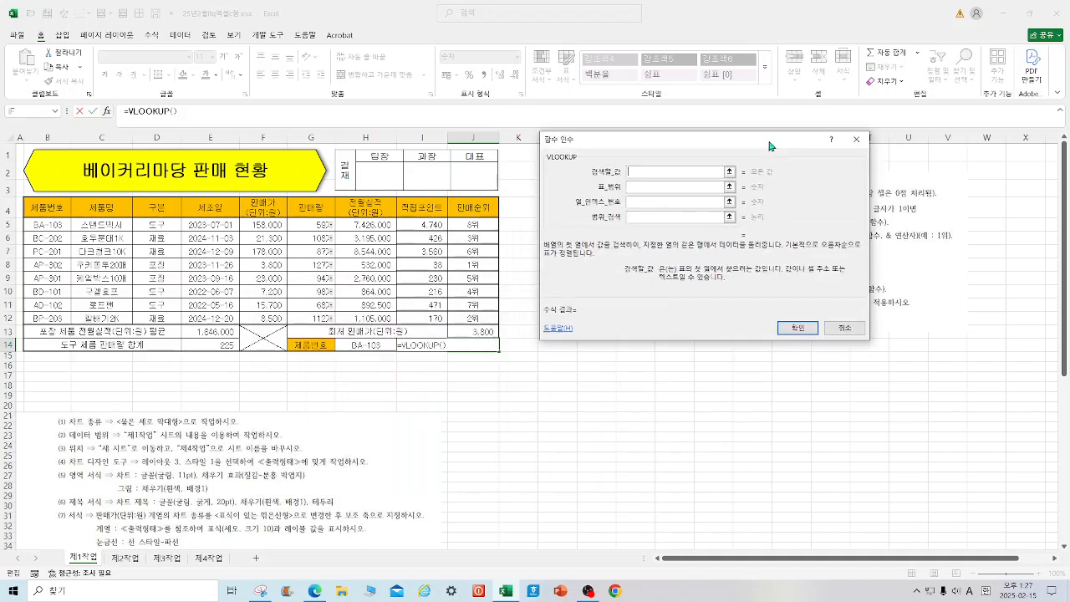
pyautogui.click(378, 346)
pyautogui.click(651, 189)
pyautogui.moveTo(42, 226); pyautogui.dragTo(460, 320)
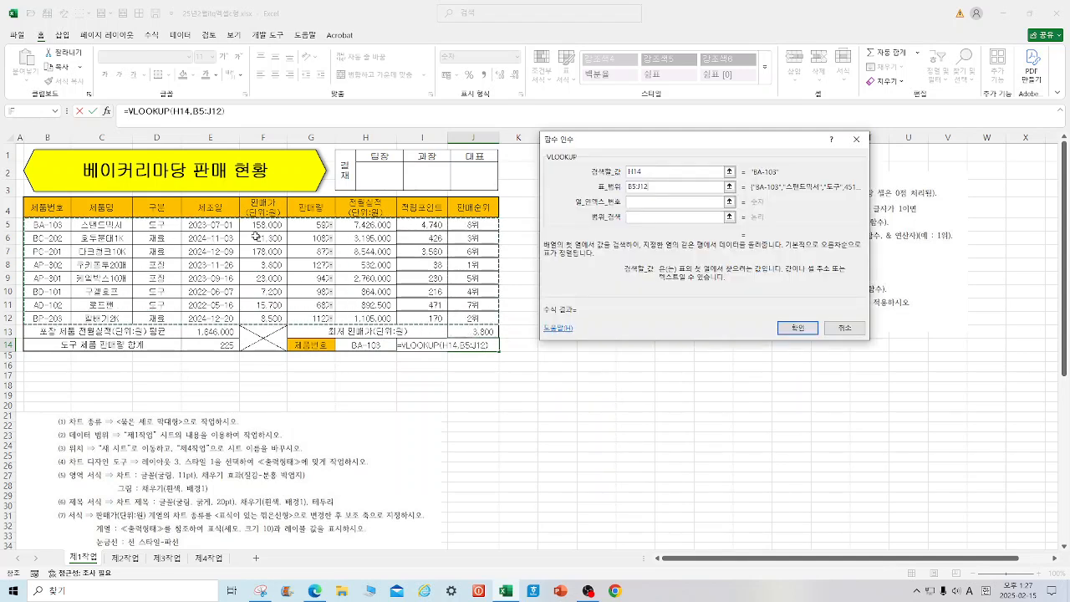
pyautogui.write('6')
pyautogui.click(642, 219)
pyautogui.write('0')
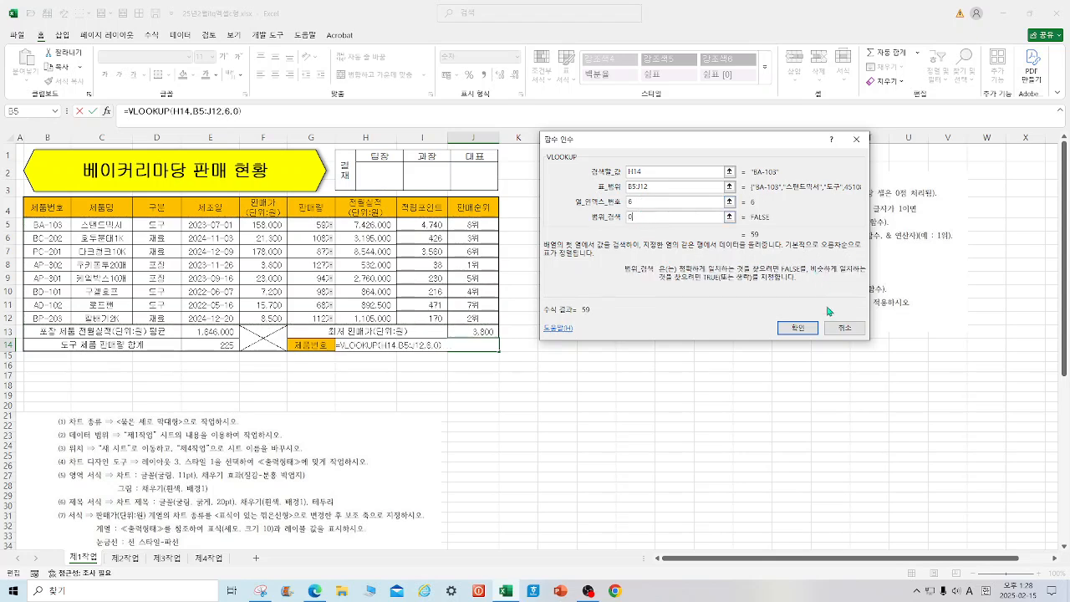
pyautogui.click(797, 334)
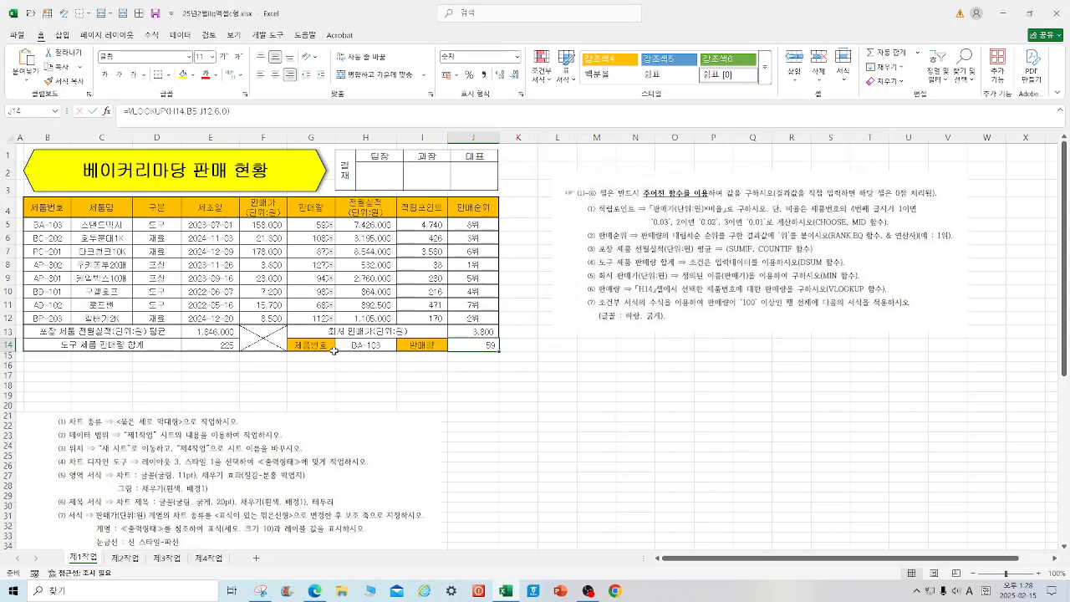
# - Test the lookup by choosing product number PC-201 in H14 and switching it back to BA-103
pyautogui.click(365, 345)
pyautogui.click(402, 345)
pyautogui.click(369, 372)
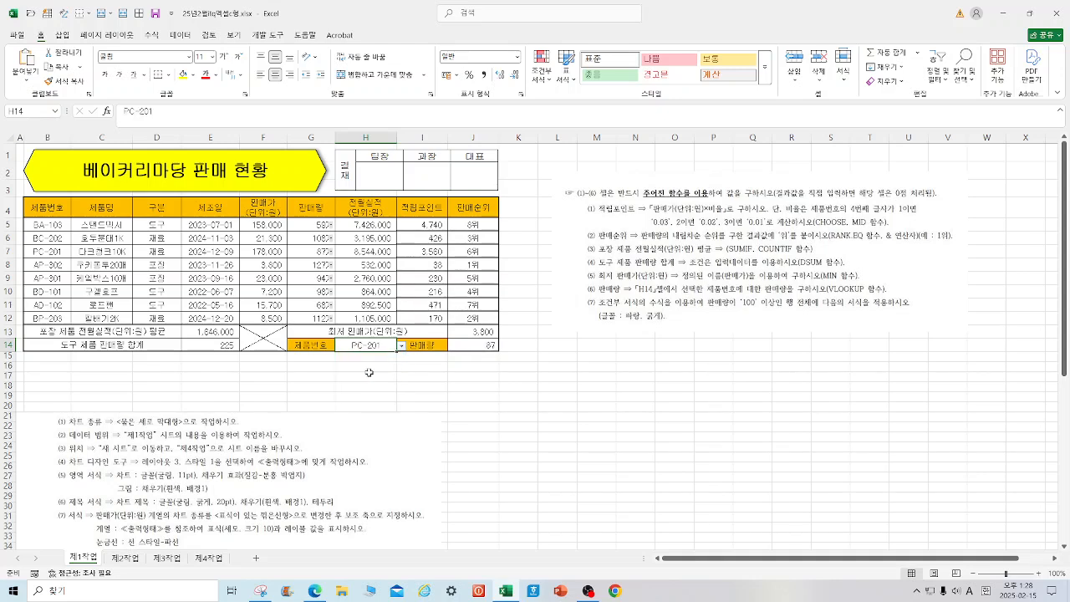
pyautogui.click(401, 345)
pyautogui.click(368, 357)
pyautogui.click(518, 417)
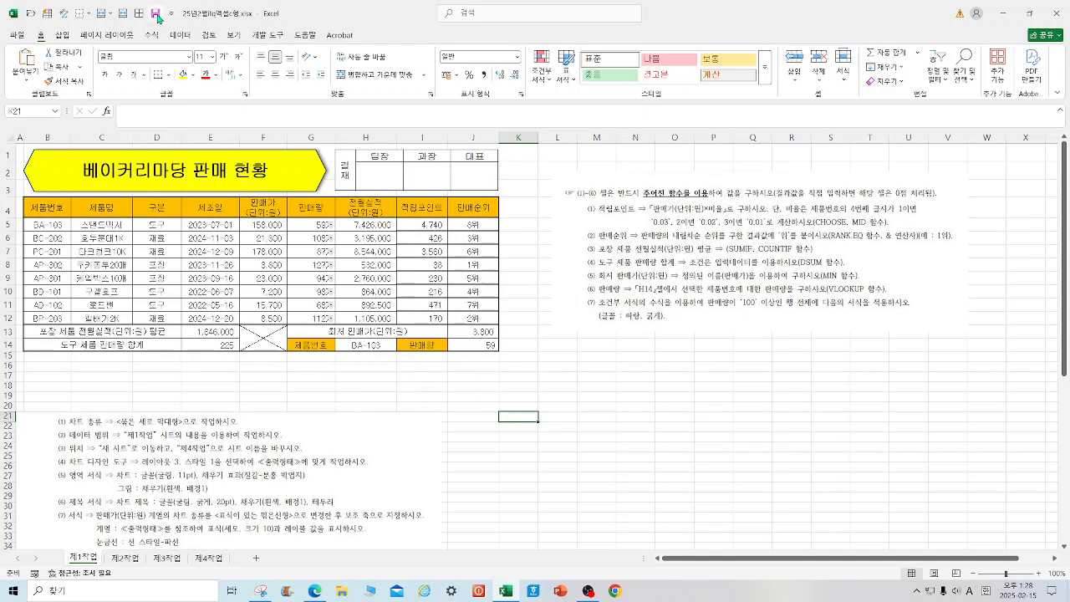
# - Create a formula-based conditional formatting rule for B5:J12 with the formula =$G5>=100
pyautogui.moveTo(35, 225); pyautogui.dragTo(455, 314)
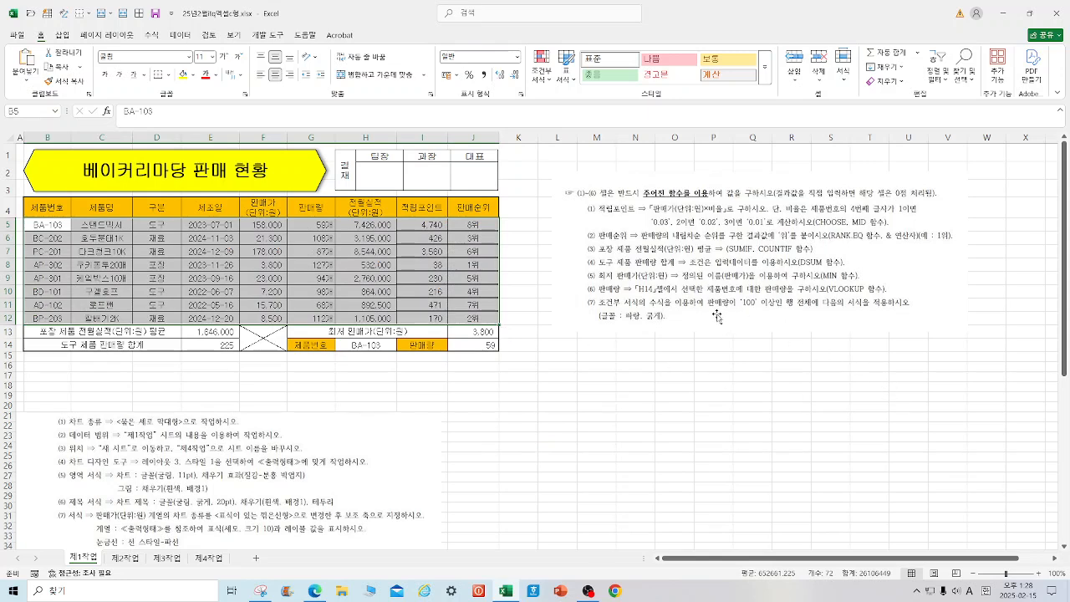
pyautogui.click(551, 84)
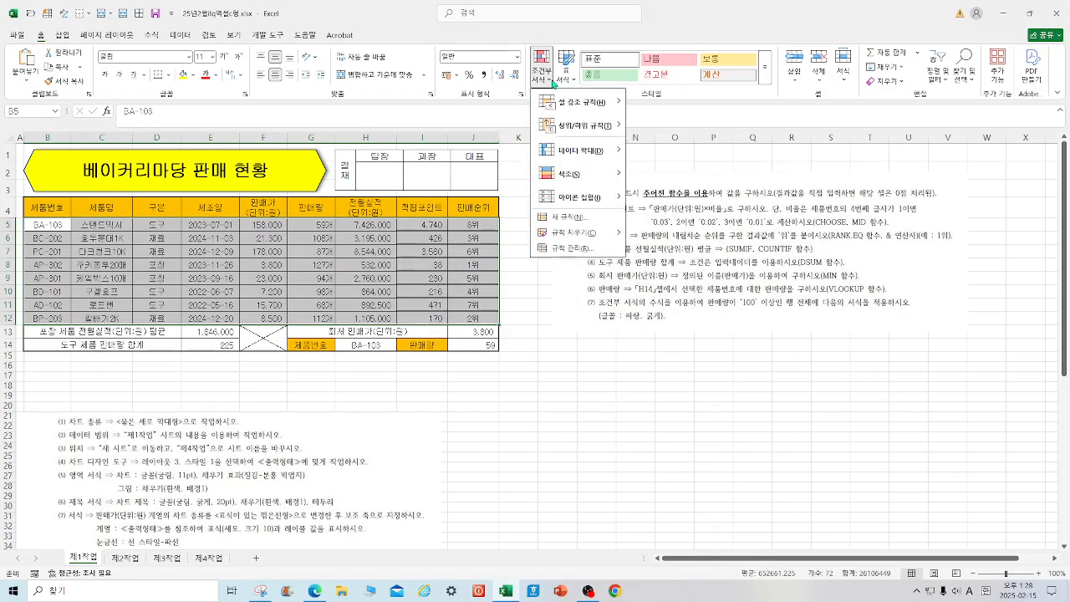
pyautogui.click(572, 222)
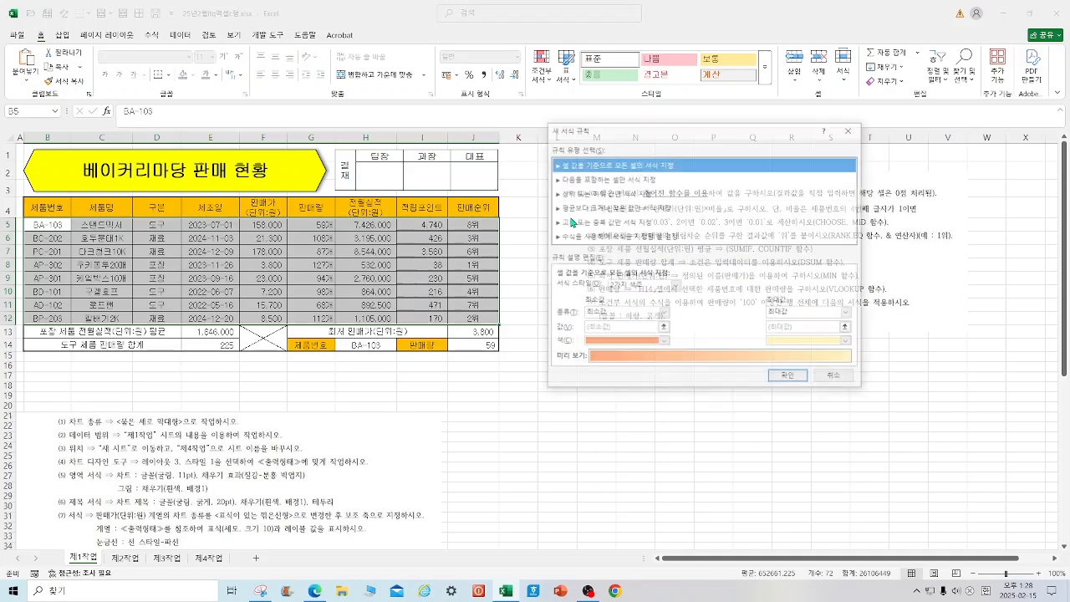
pyautogui.click(585, 237)
pyautogui.click(585, 287)
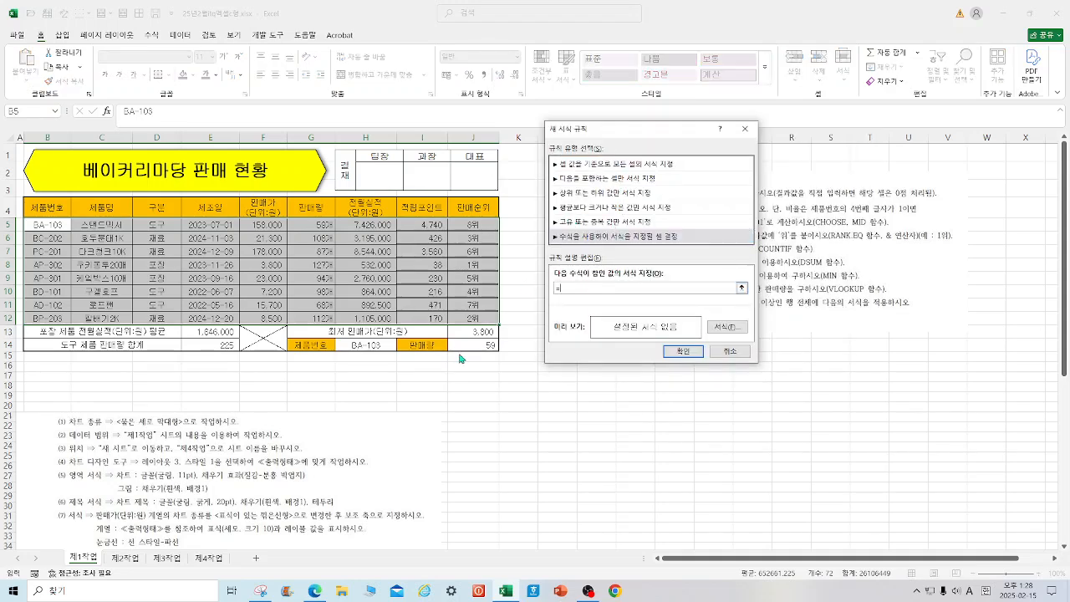
pyautogui.moveTo(636, 129); pyautogui.dragTo(433, 287)
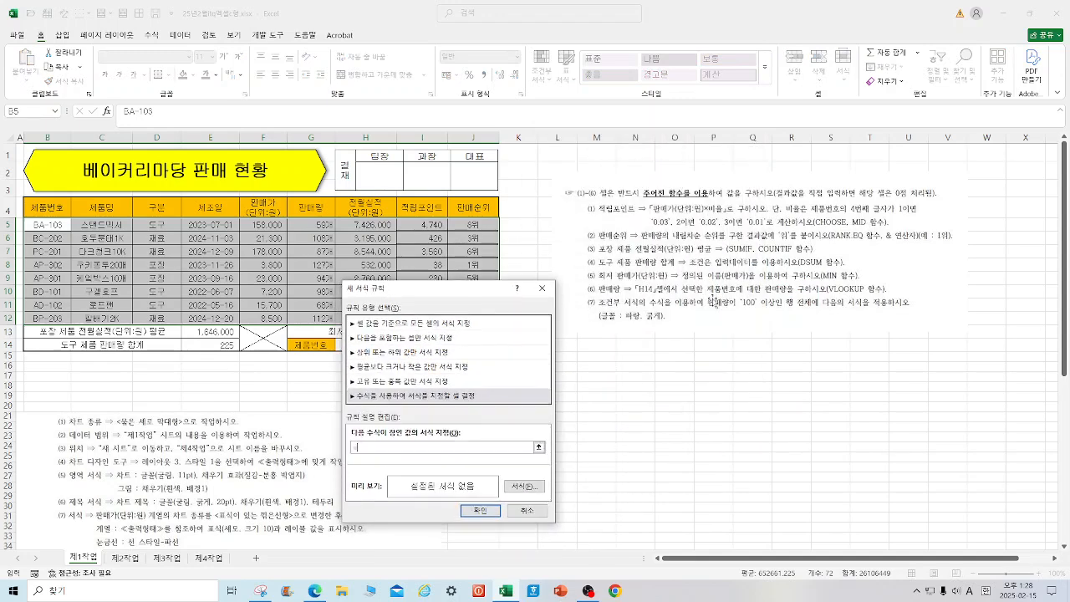
pyautogui.click(314, 229)
pyautogui.press('F4')
pyautogui.press('F4')
pyautogui.write('>=100')
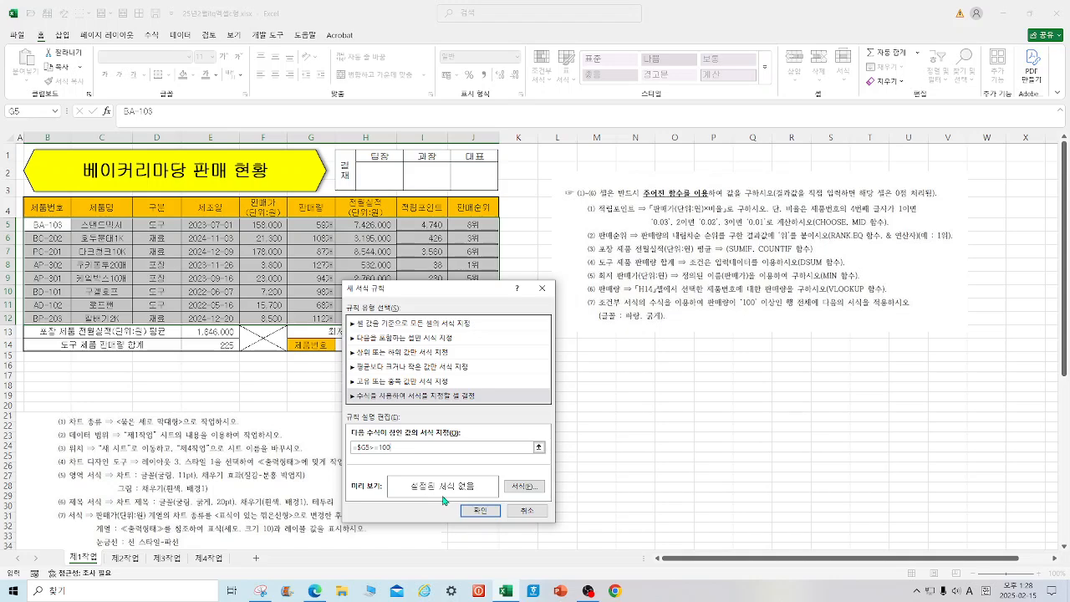
# - Give the new rule a bold font in standard blue and apply it to the data rows
pyautogui.click(525, 490)
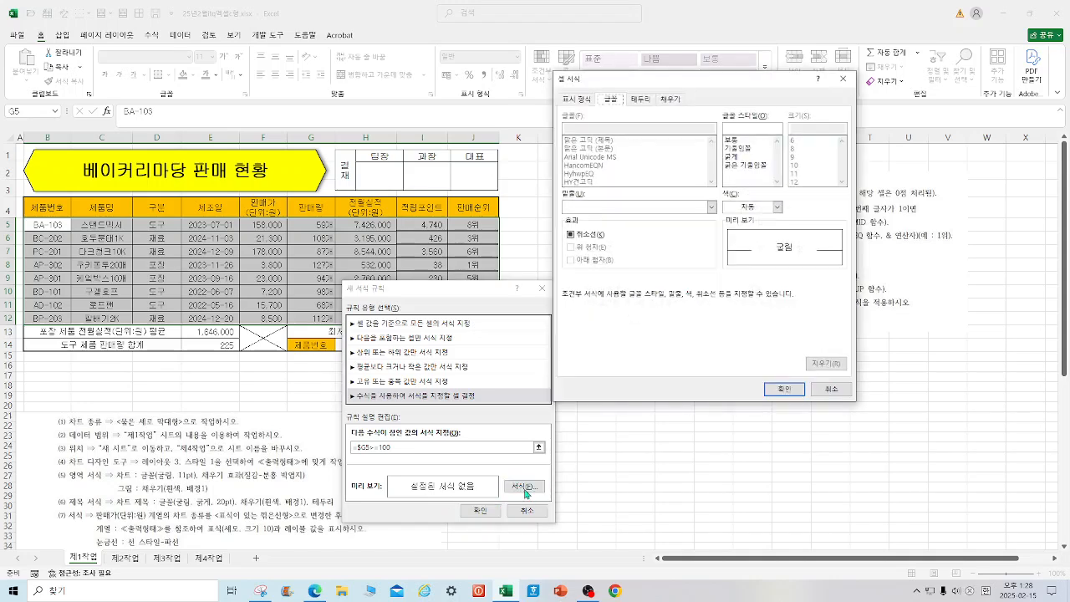
pyautogui.click(737, 157)
pyautogui.click(777, 207)
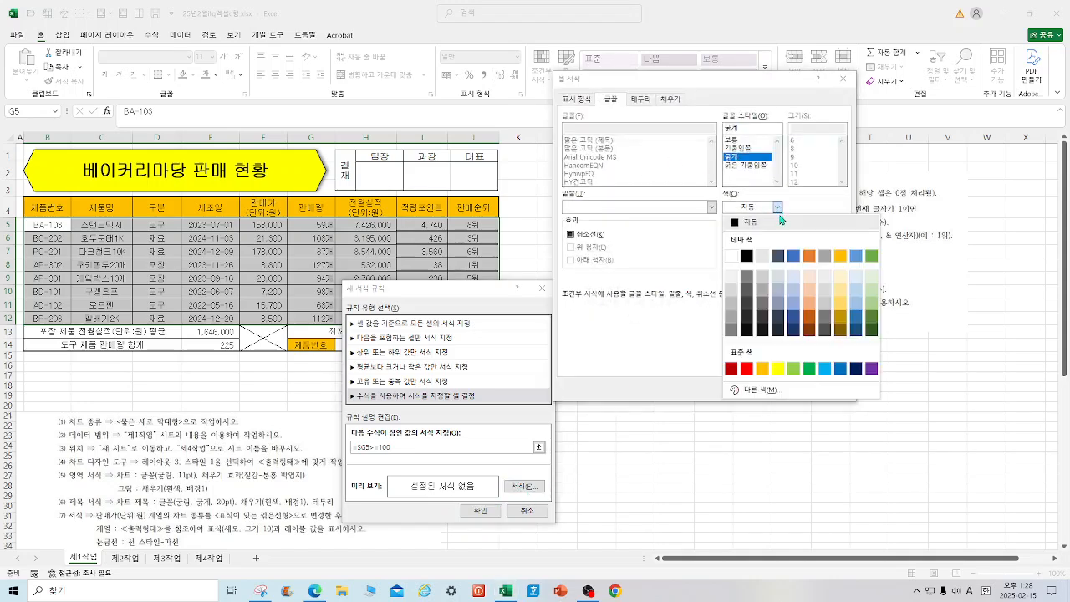
pyautogui.click(839, 369)
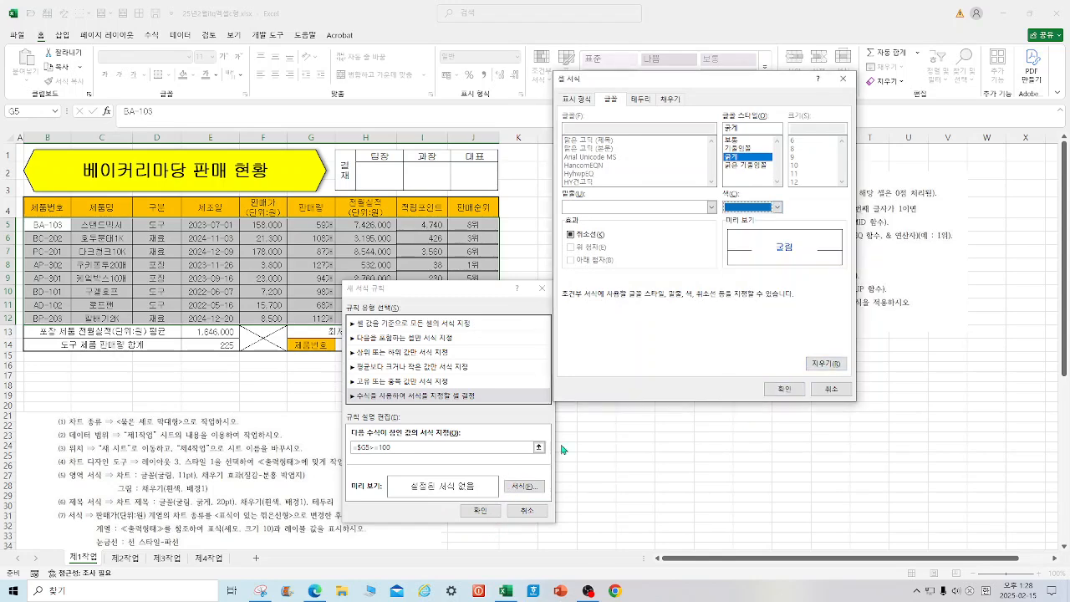
pyautogui.click(786, 388)
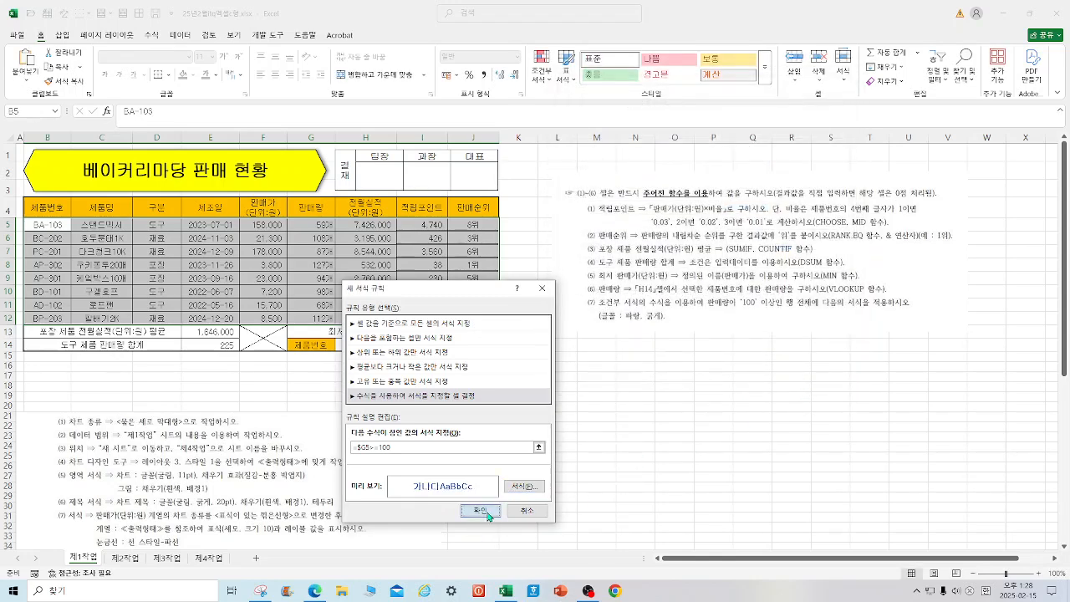
pyautogui.click(480, 509)
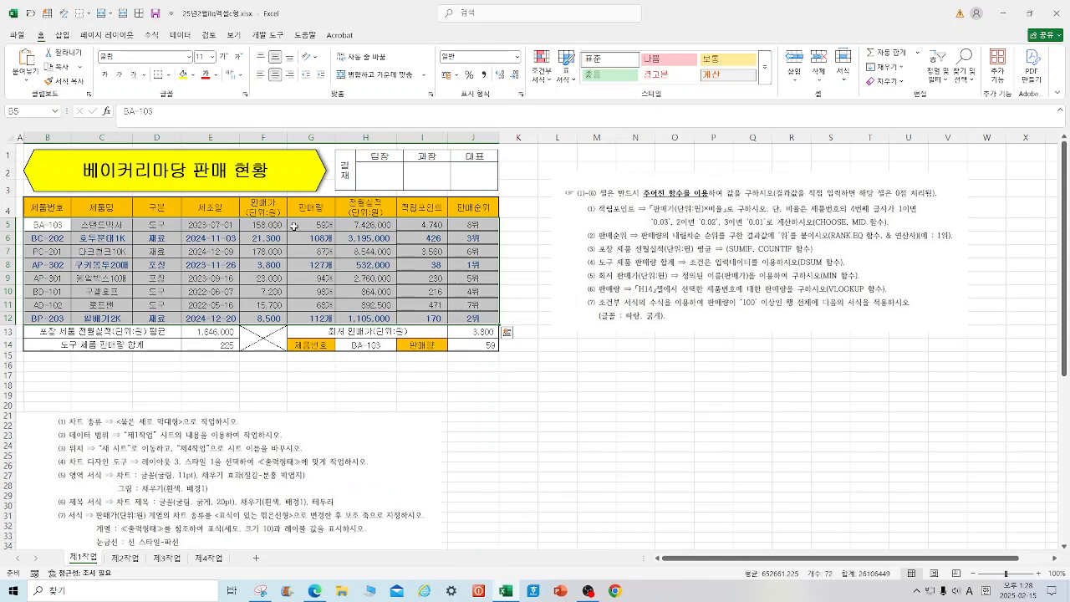
pyautogui.click(512, 427)
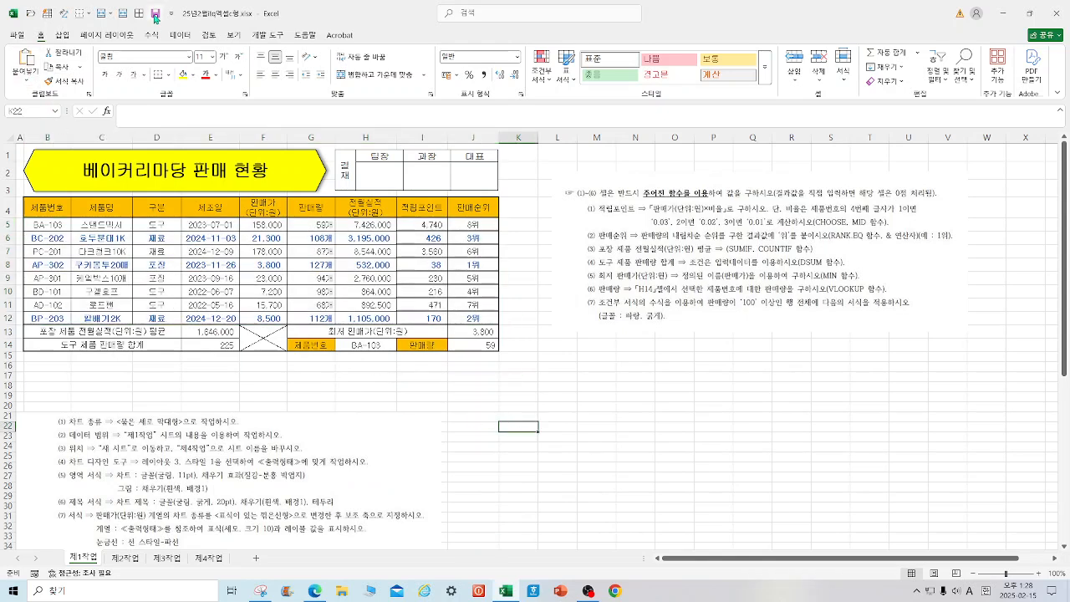
# - Copy B4:H12 from 제1작업 to cell B2 of 제2작업, keeping the source column widths, and shift the instruction picture slightly
pyautogui.moveTo(43, 209); pyautogui.dragTo(388, 334)
pyautogui.rightClick(376, 206)
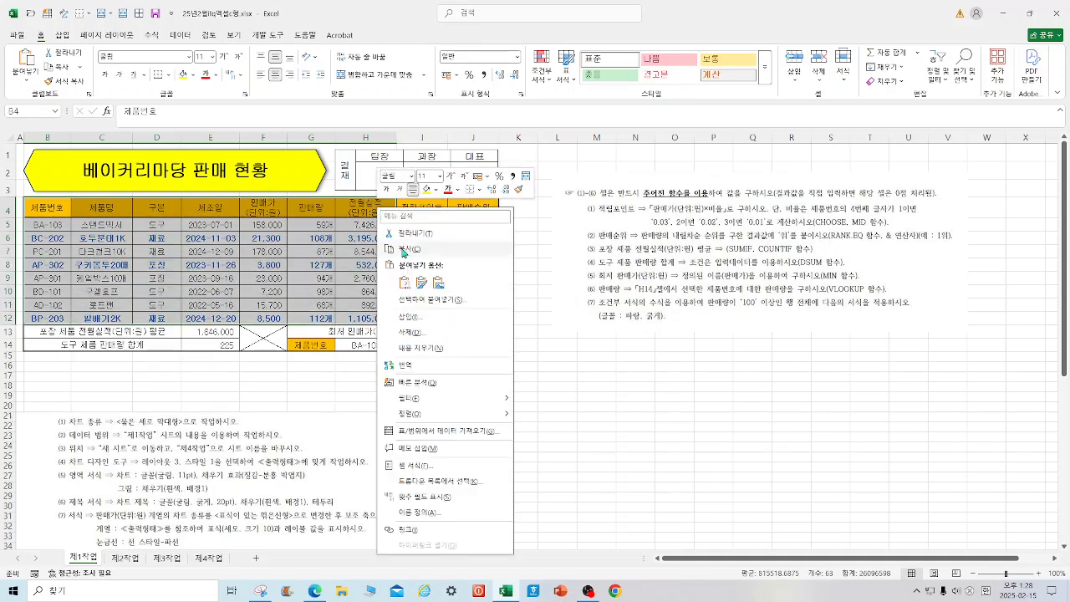
pyautogui.click(405, 249)
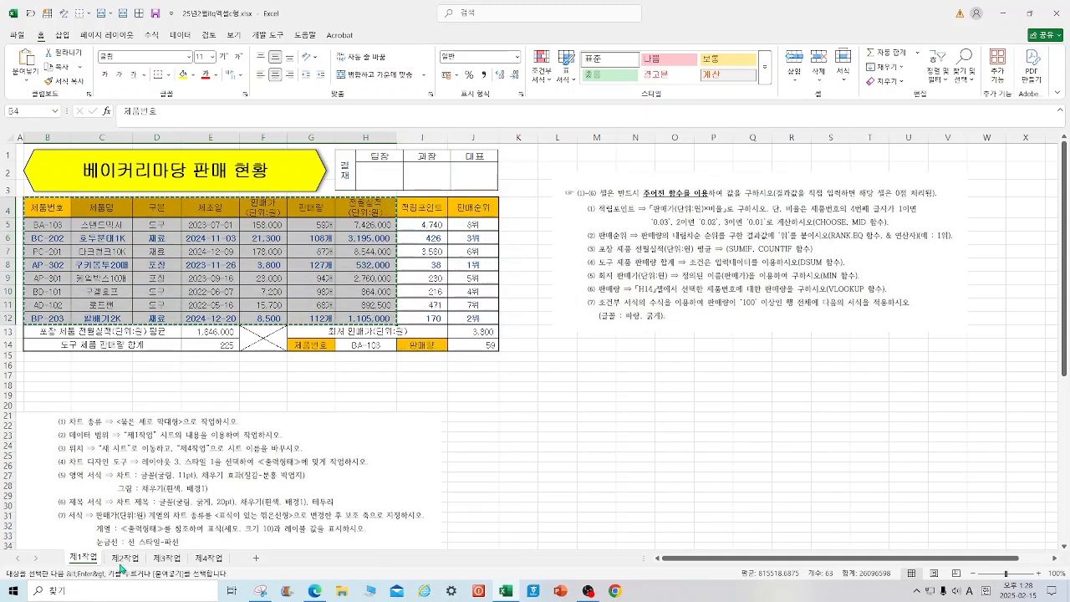
pyautogui.click(124, 558)
pyautogui.click(45, 157)
pyautogui.rightClick(45, 157)
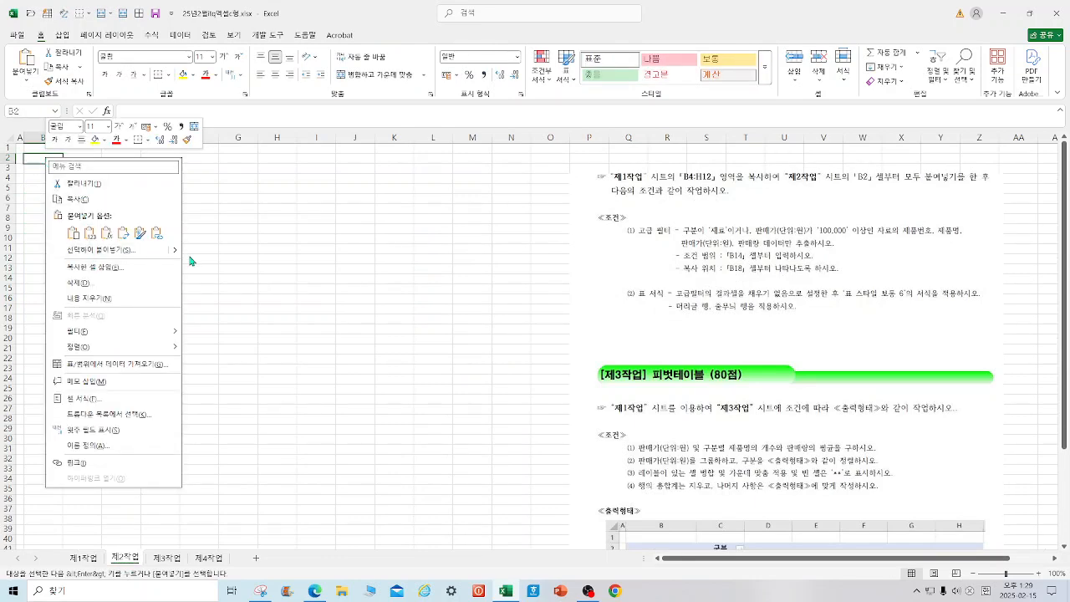
pyautogui.moveTo(178, 254)
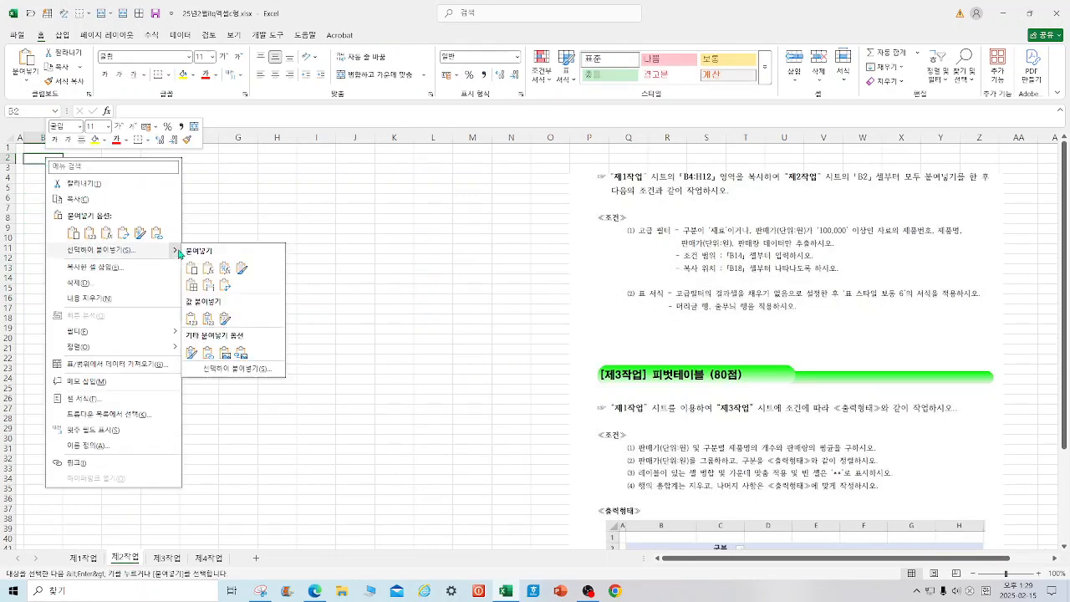
pyautogui.click(209, 285)
pyautogui.moveTo(794, 257); pyautogui.dragTo(700, 241)
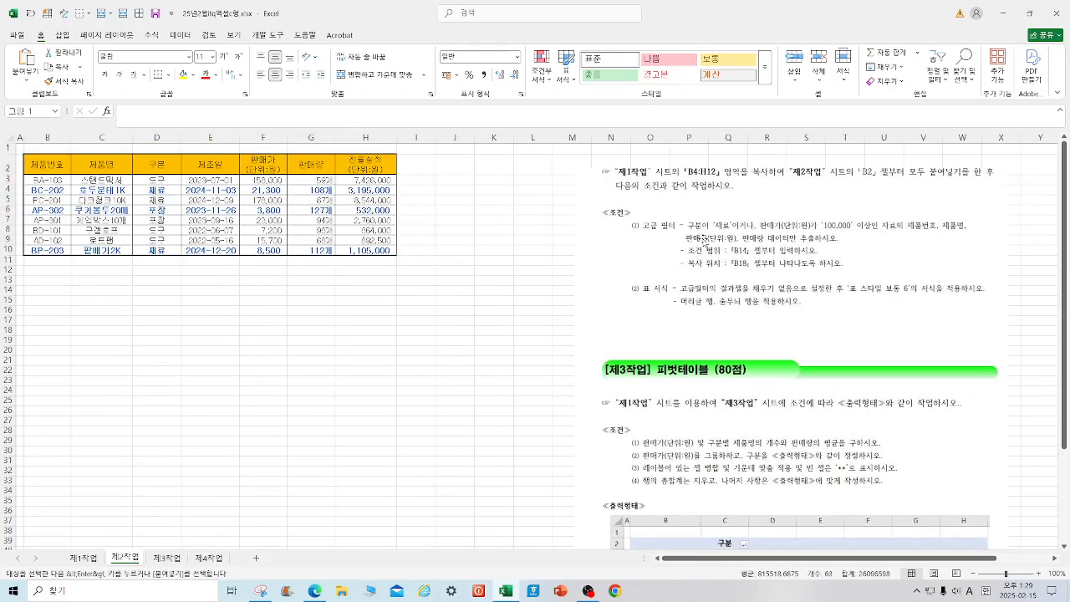
# - Copy the 구분 and 판매가(단위:원) headers from row 2 to B14 to head the criteria range
pyautogui.click(165, 165)
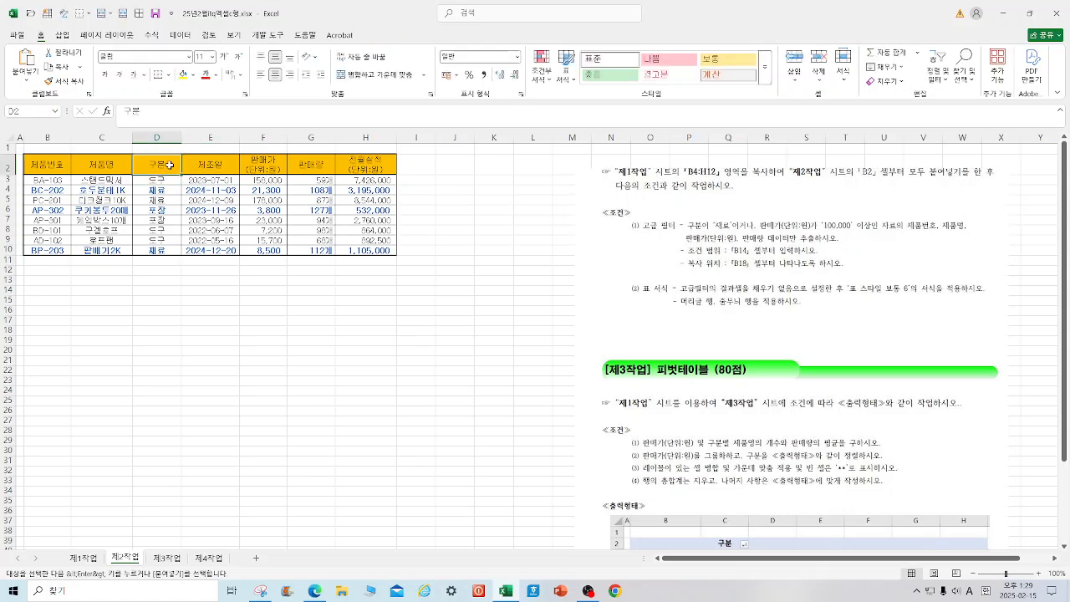
pyautogui.keyDown('ctrl'); pyautogui.click(268, 165); pyautogui.keyUp('ctrl')
pyautogui.rightClick(266, 166)
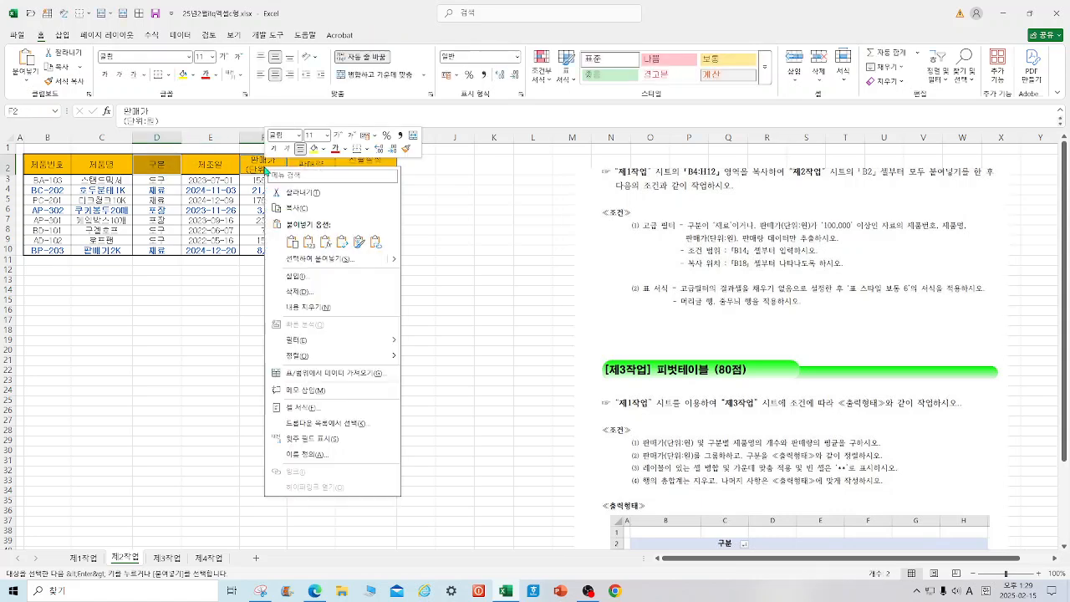
pyautogui.click(298, 204)
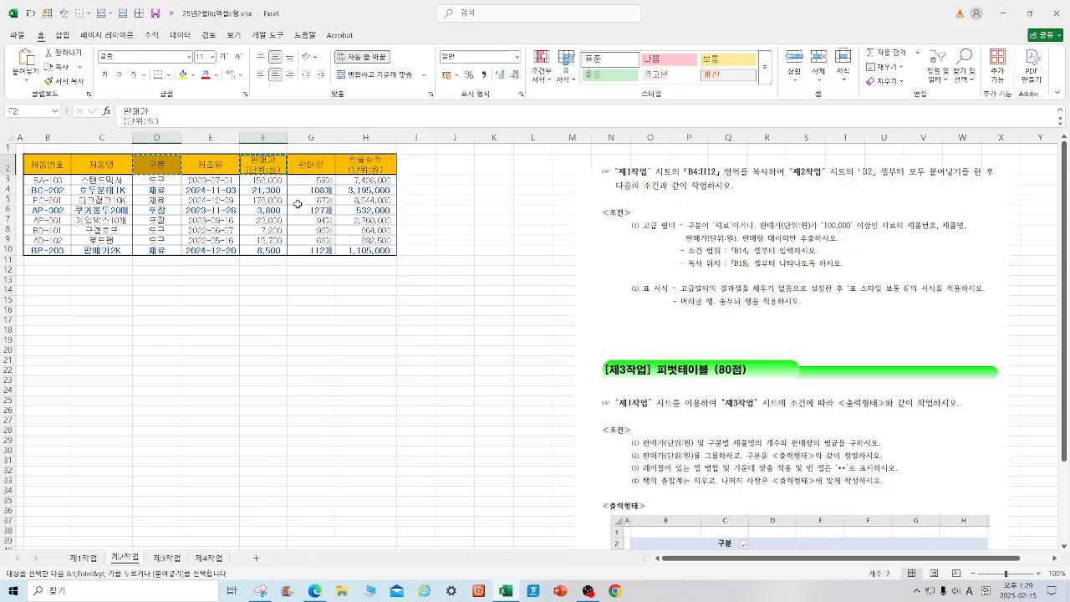
pyautogui.click(52, 290)
pyautogui.rightClick(54, 290)
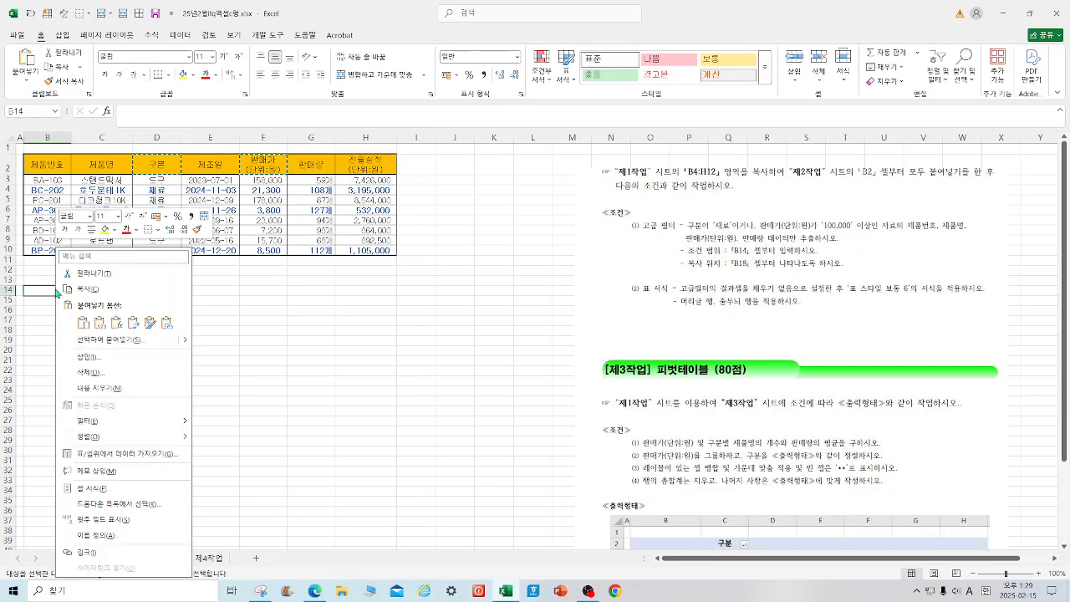
pyautogui.click(83, 323)
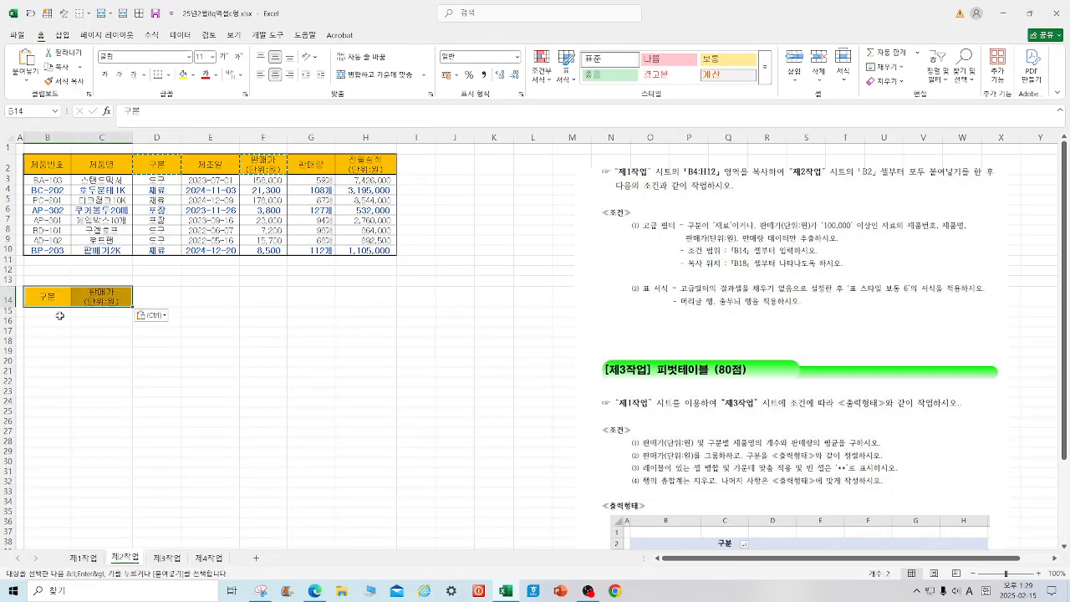
# - Enter the OR criteria below the copied headers: 재료 in B15 and >=100000 in C16
pyautogui.click(58, 310)
pyautogui.write('ㅈwo')
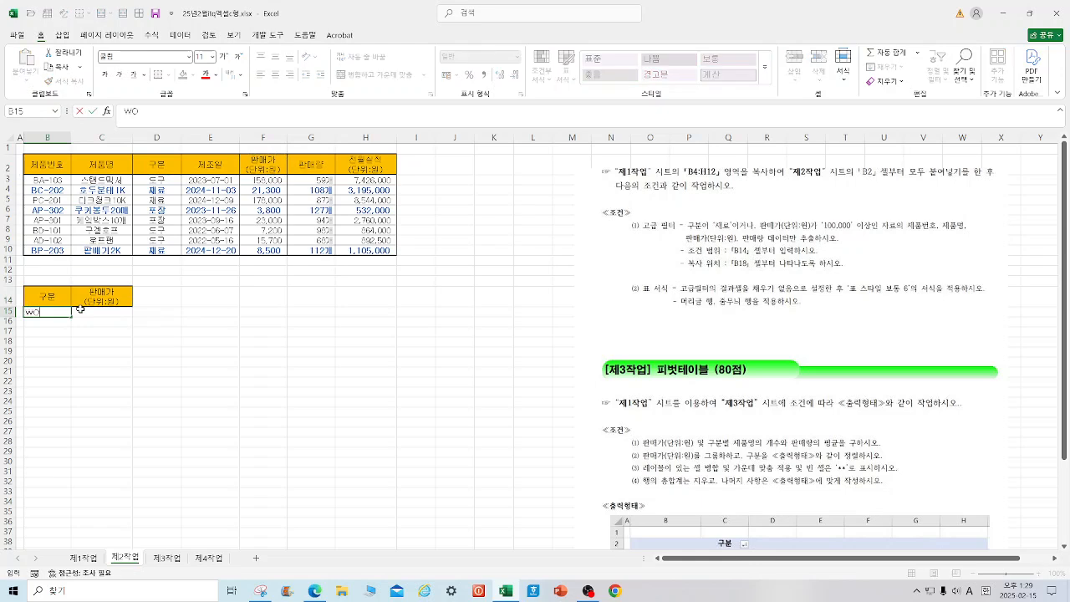
pyautogui.write('fy')
pyautogui.click(95, 320)
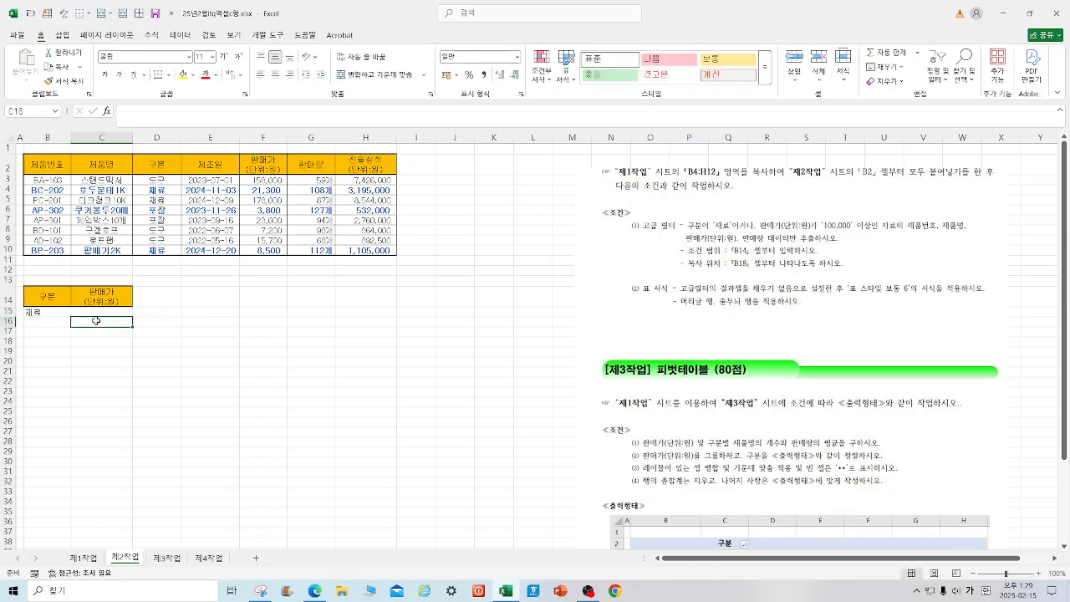
pyautogui.write('>=1000')
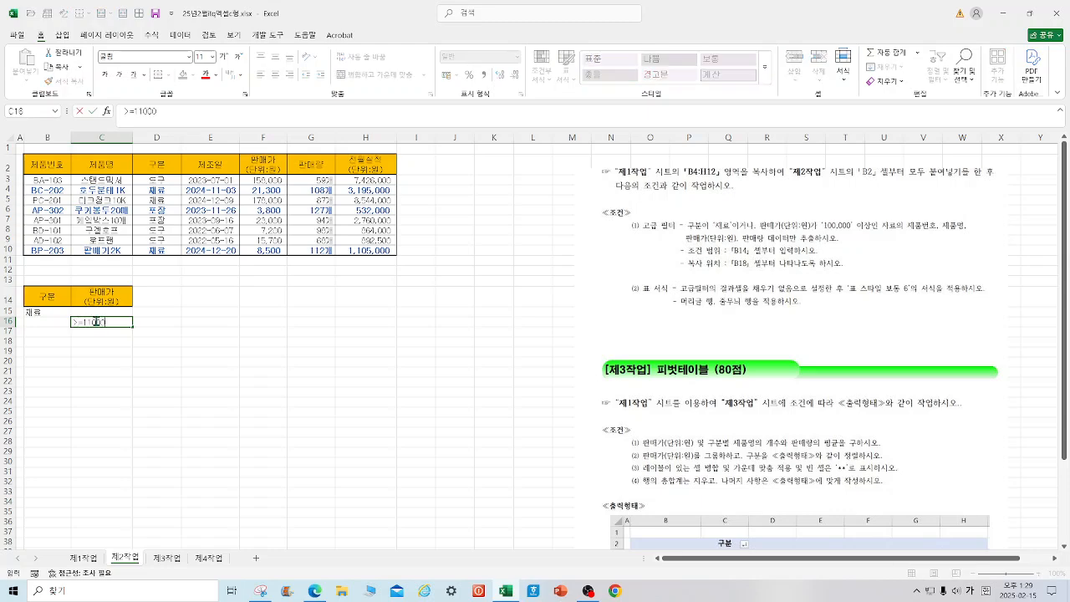
pyautogui.press('F12')
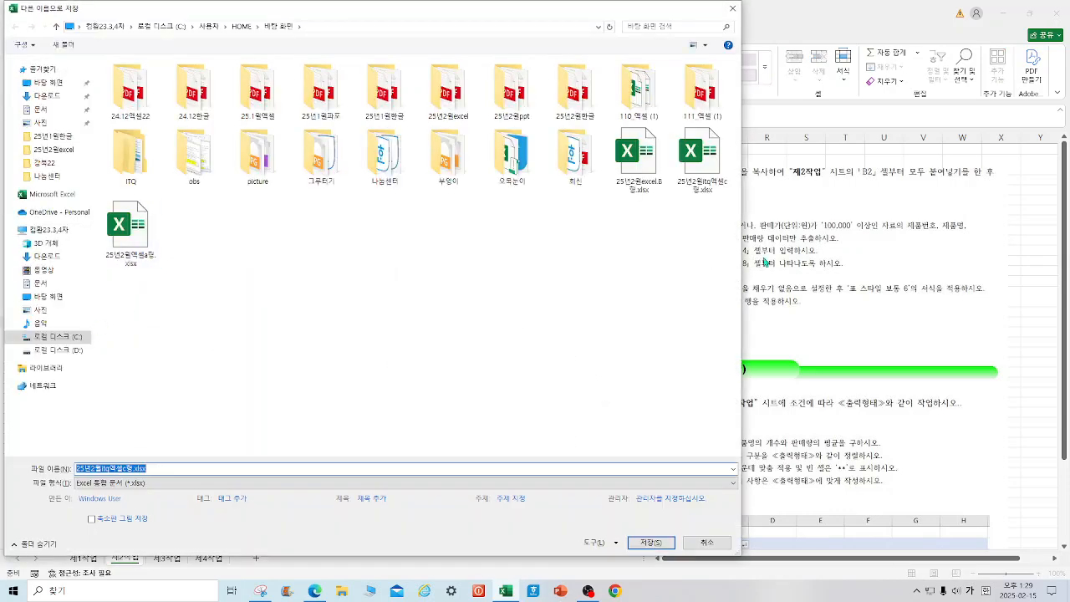
pyautogui.click(733, 9)
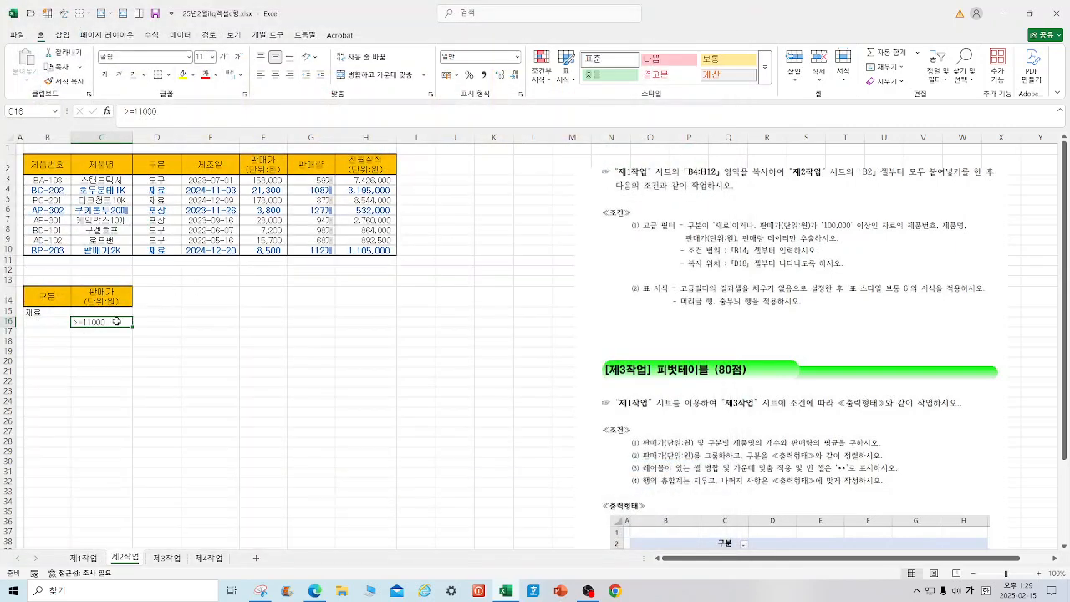
pyautogui.doubleClick(114, 322)
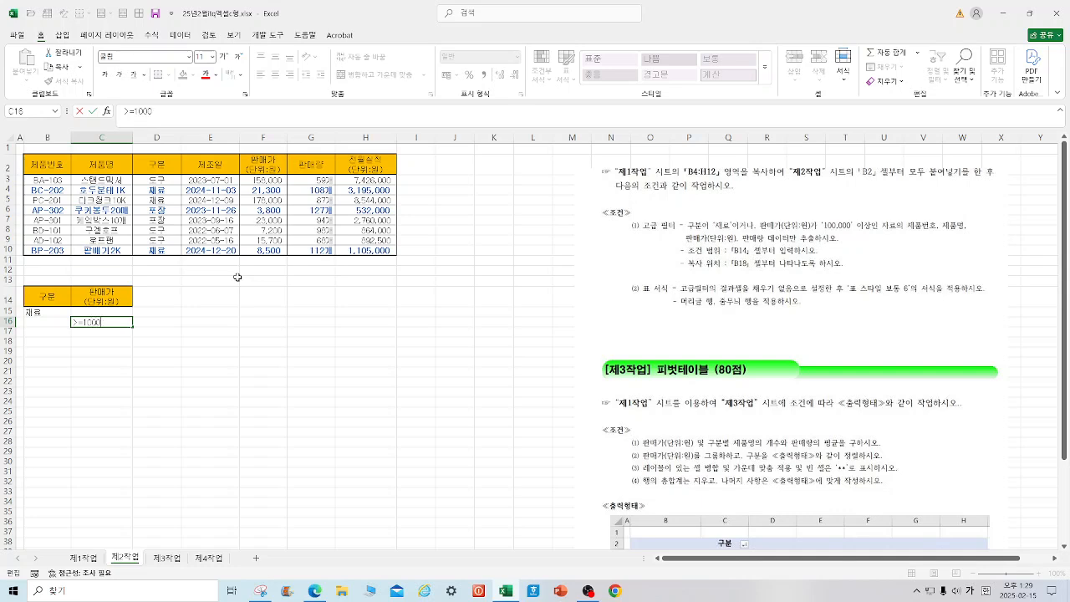
pyautogui.click(378, 310)
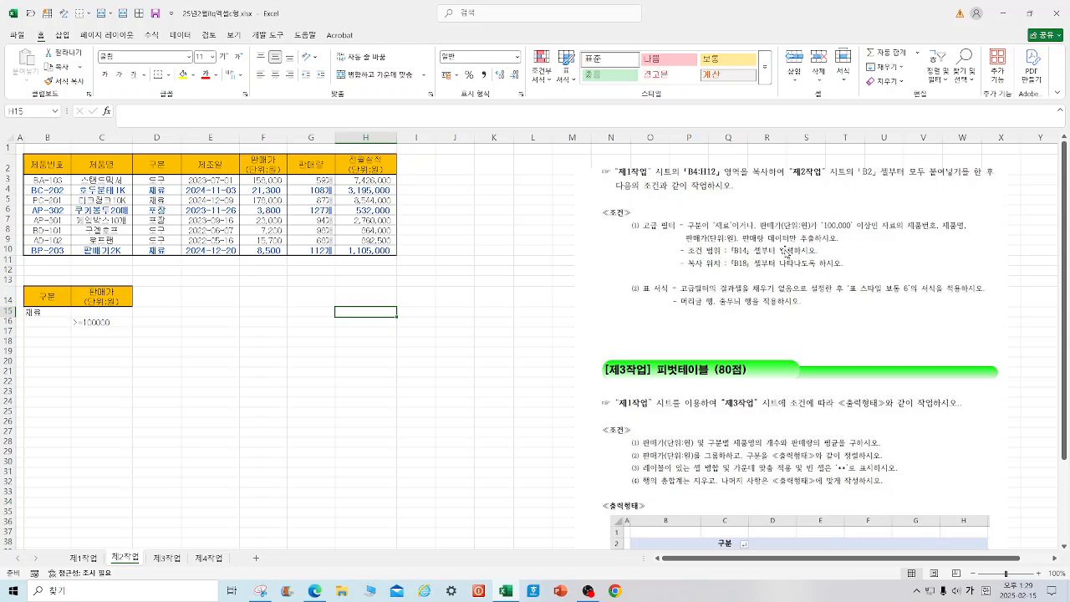
# - Copy the 제품번호, 제품명, 판매가(단위:원) and 판매량 headers to B18 to head the filter output
pyautogui.moveTo(58, 163); pyautogui.dragTo(93, 165)
pyautogui.keyDown('ctrl'); pyautogui.click(258, 161); pyautogui.keyUp('ctrl')
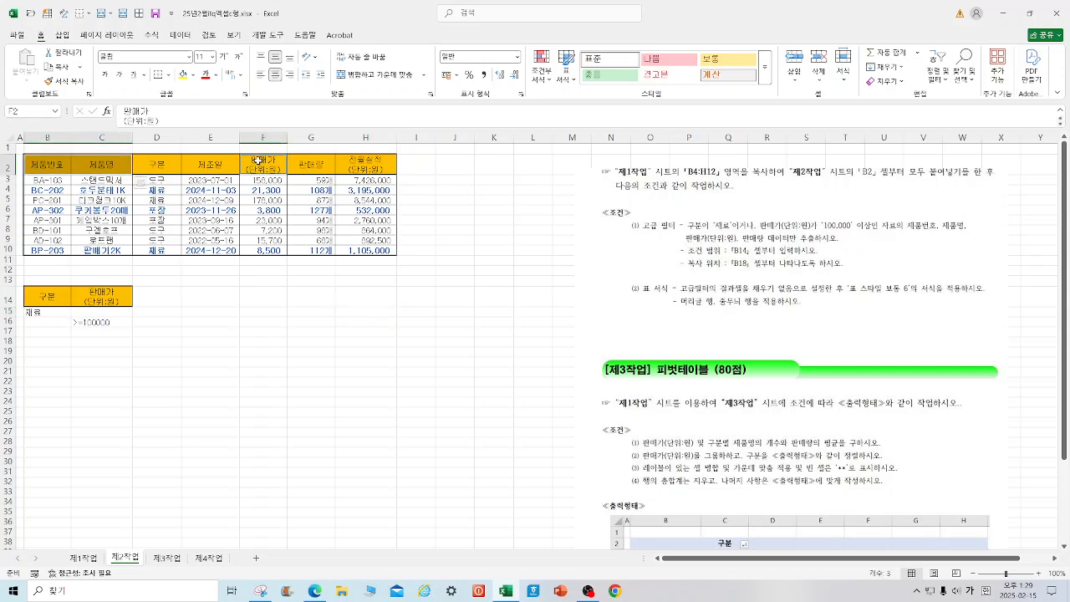
pyautogui.keyDown('ctrl'); pyautogui.click(303, 162); pyautogui.keyUp('ctrl')
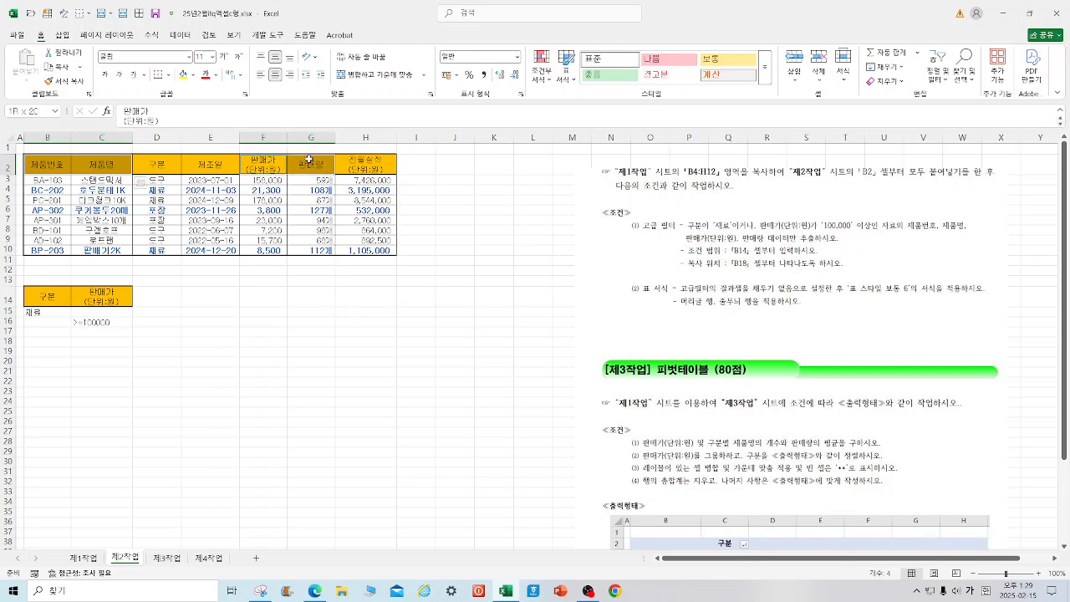
pyautogui.rightClick(311, 166)
pyautogui.click(351, 208)
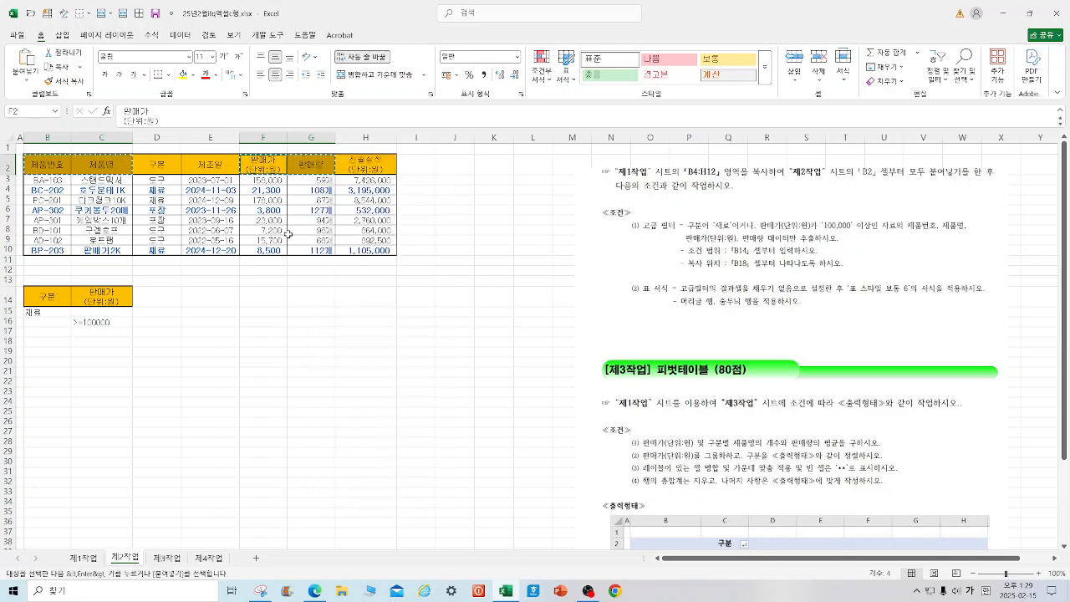
pyautogui.click(59, 342)
pyautogui.rightClick(58, 342)
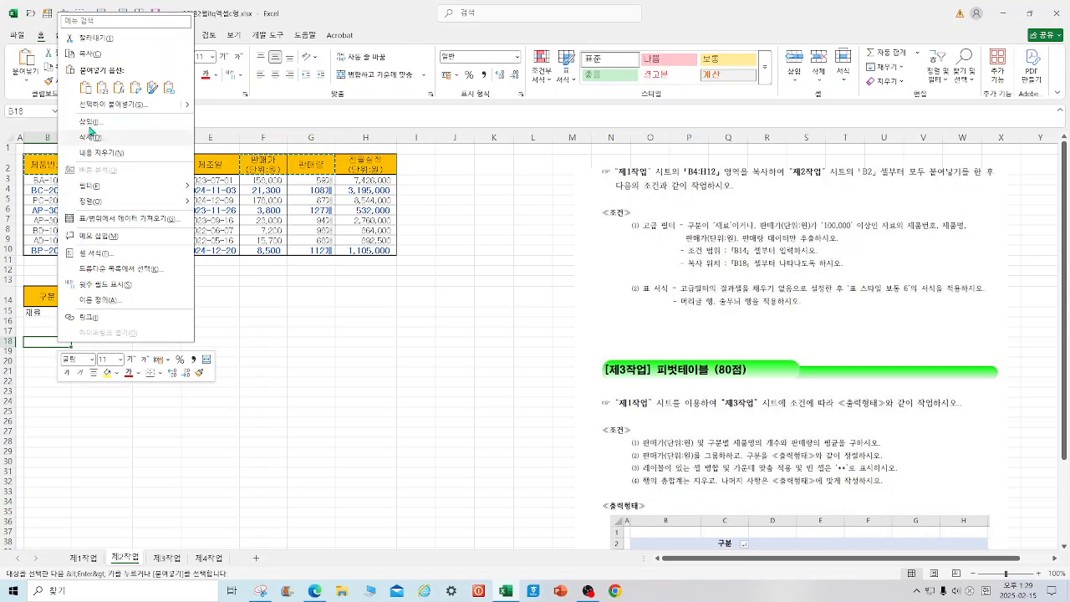
pyautogui.click(84, 87)
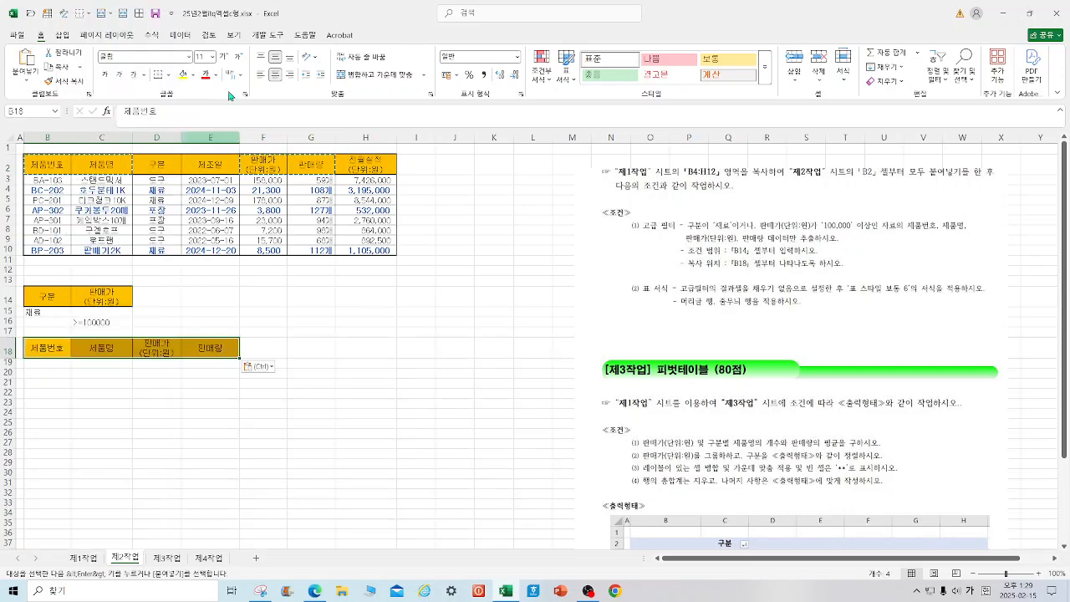
# - Run an advanced filter on B2:H10 with criteria B14:C16, copying the matching records to the headers at B18:E18
pyautogui.moveTo(47, 164); pyautogui.dragTo(392, 250)
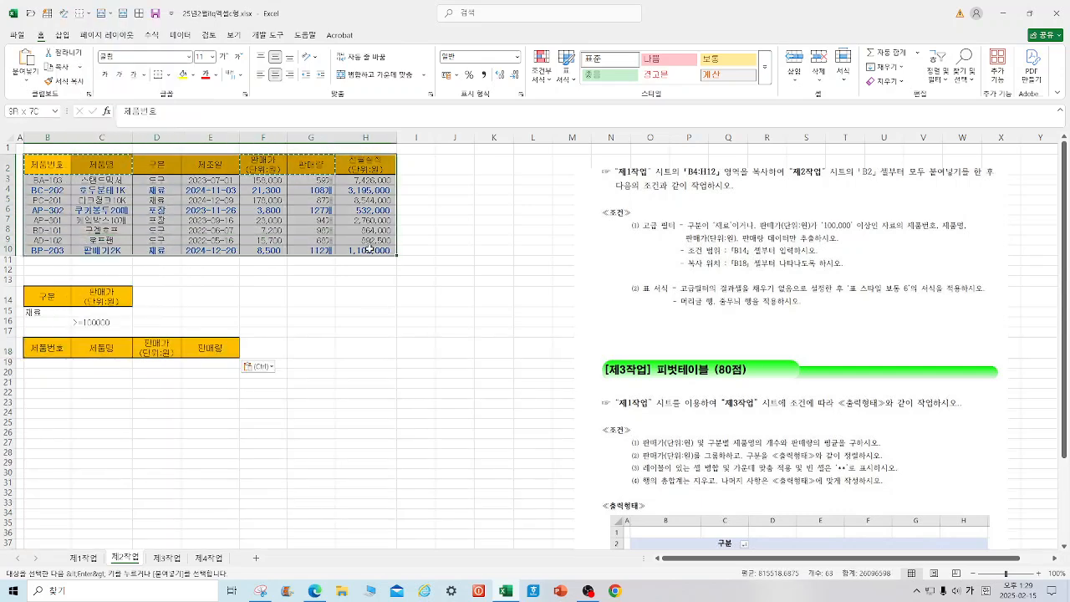
pyautogui.click(180, 35)
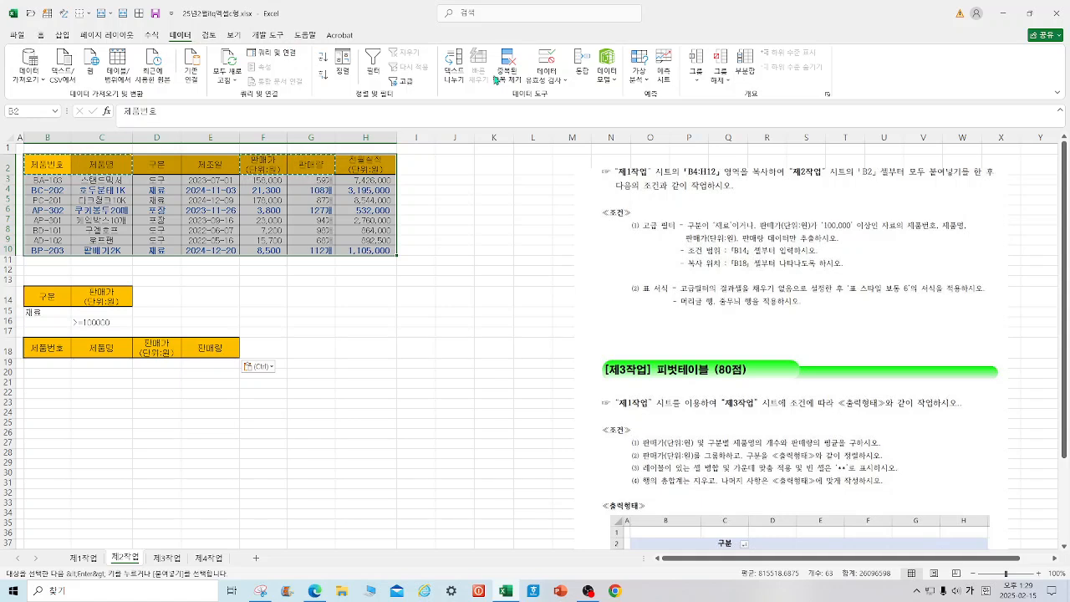
pyautogui.click(405, 81)
pyautogui.moveTo(470, 319); pyautogui.dragTo(482, 187)
pyautogui.click(437, 226)
pyautogui.click(462, 257)
pyautogui.moveTo(35, 295); pyautogui.dragTo(102, 324)
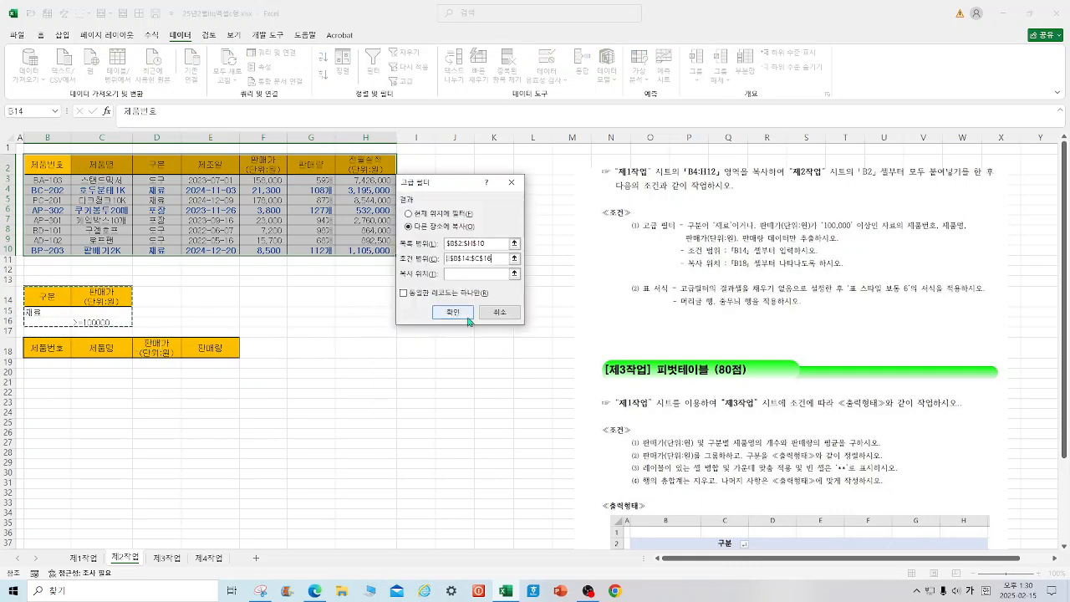
pyautogui.click(467, 273)
pyautogui.moveTo(38, 347); pyautogui.dragTo(219, 350)
pyautogui.click(452, 311)
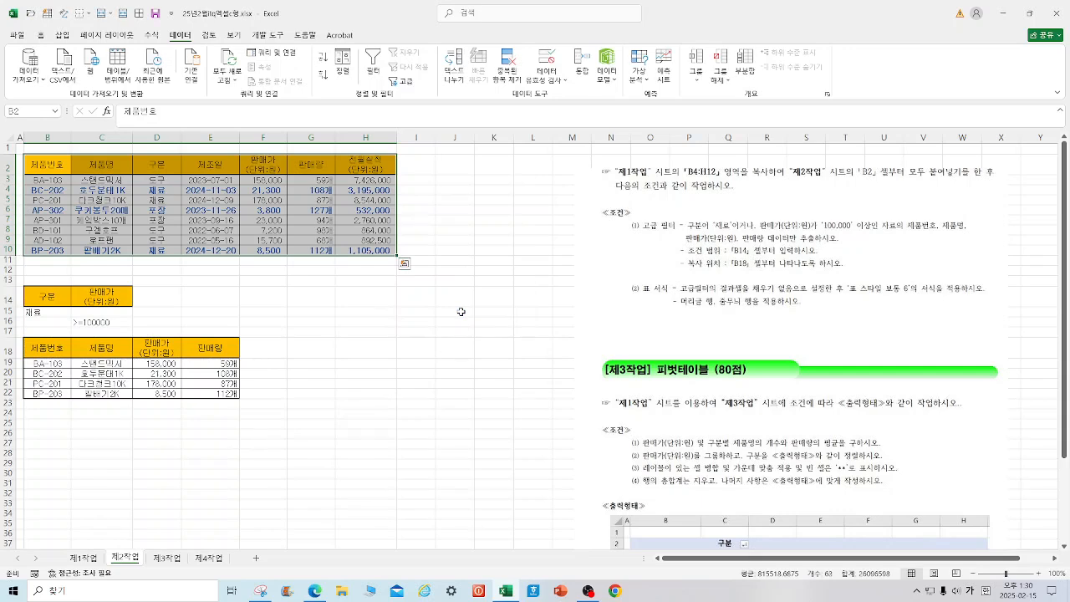
# - Remove the fill colour from the filter result headers in B18:E18
pyautogui.moveTo(46, 347); pyautogui.dragTo(219, 348)
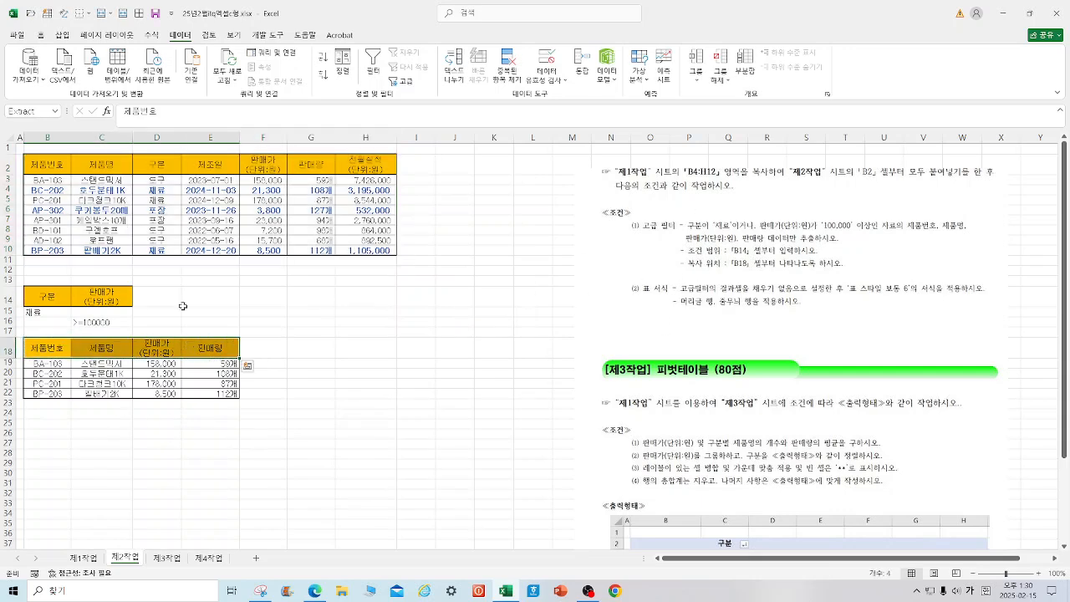
pyautogui.click(40, 35)
pyautogui.click(193, 75)
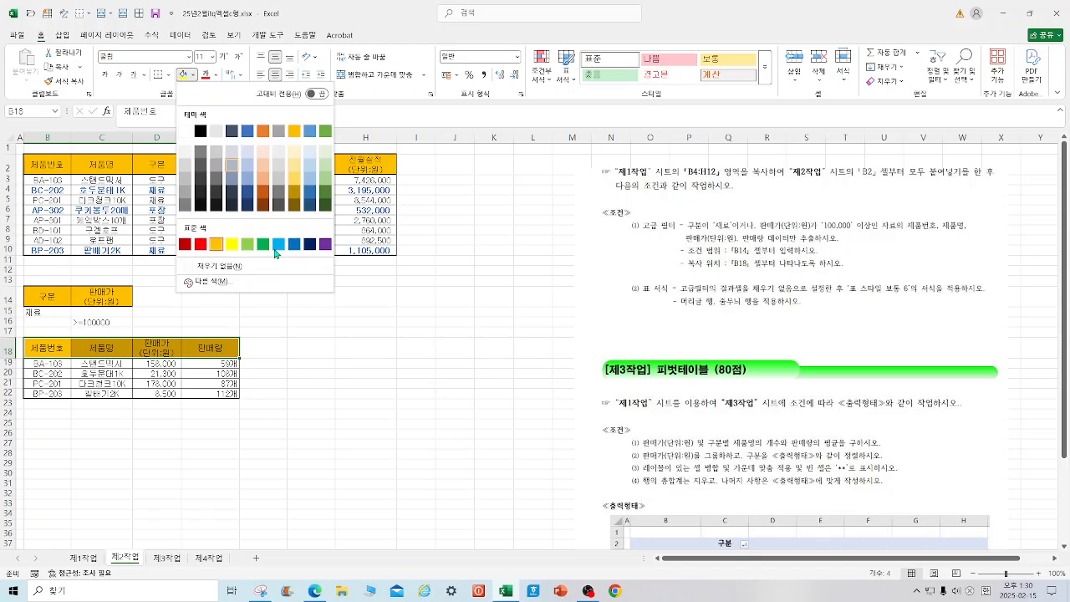
pyautogui.click(219, 266)
# - Format B18:E22 as a table with headers using 표 스타일 보통 6
pyautogui.moveTo(50, 354); pyautogui.dragTo(240, 398)
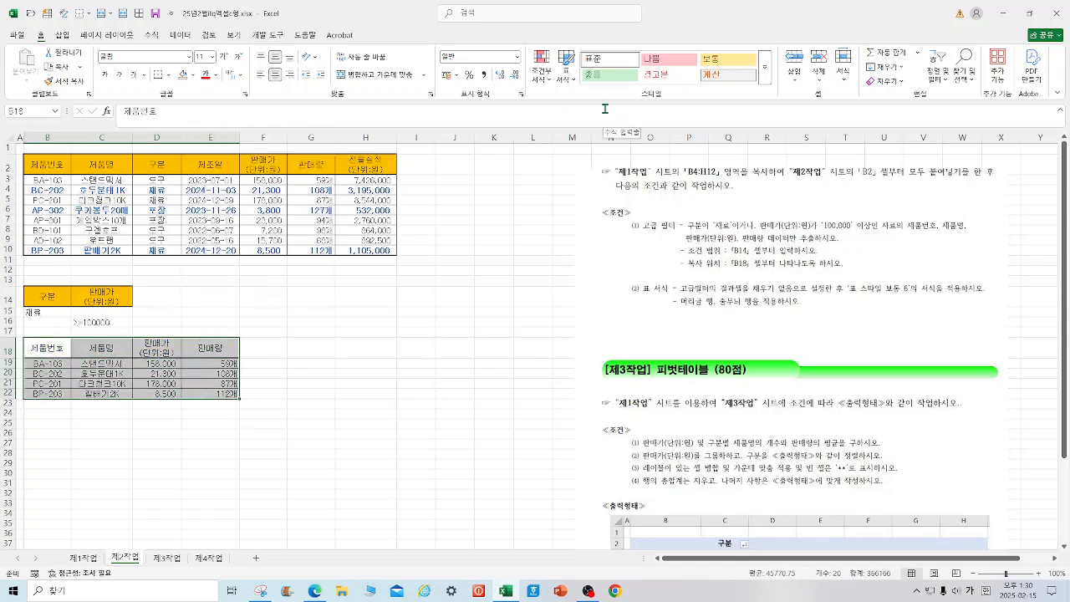
pyautogui.click(565, 67)
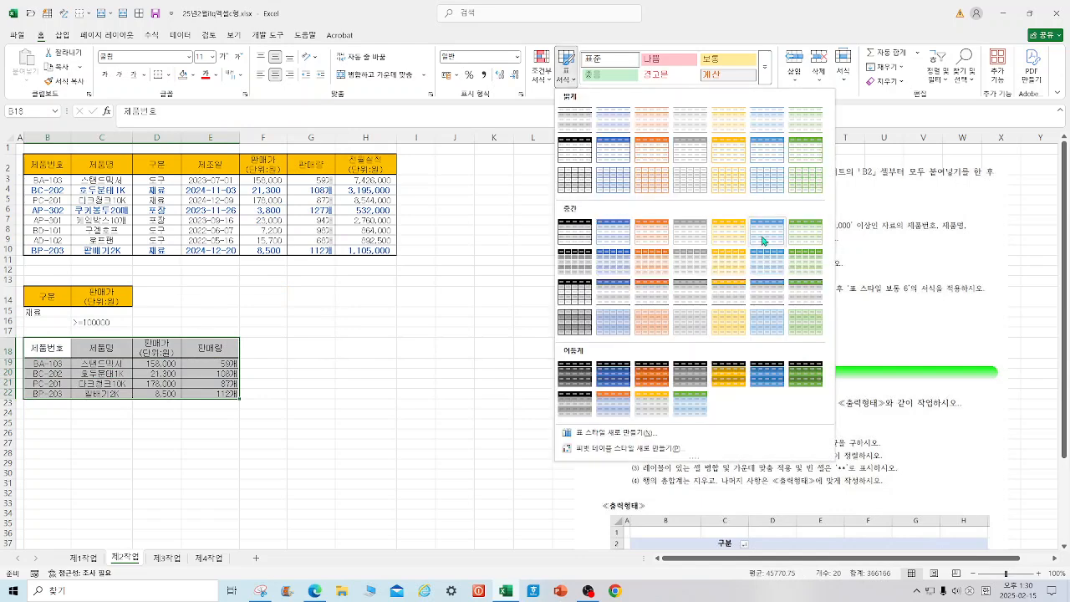
pyautogui.click(762, 241)
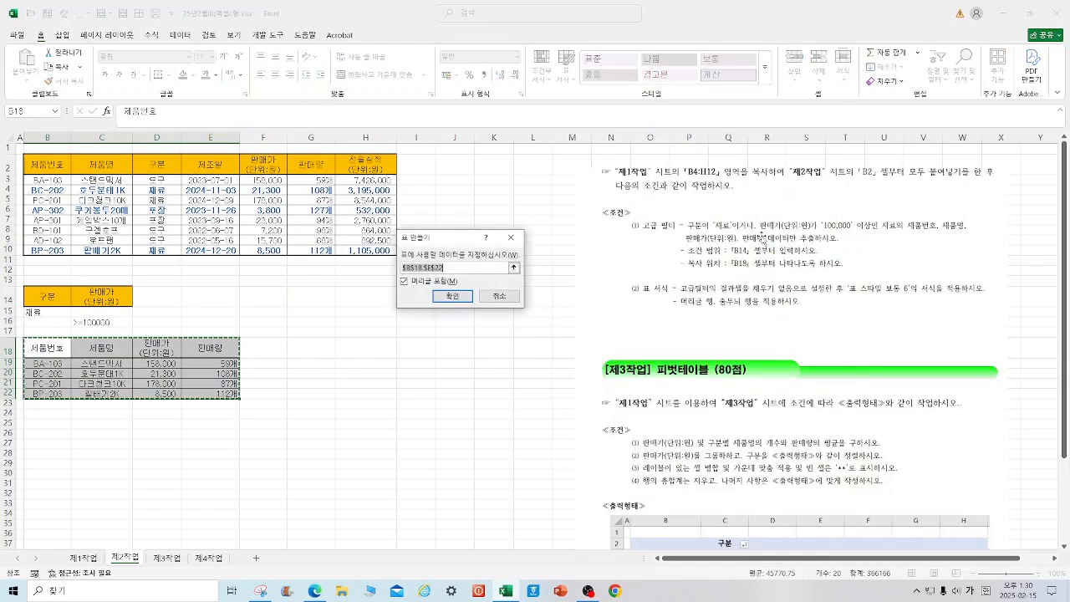
pyautogui.click(450, 296)
pyautogui.click(365, 296)
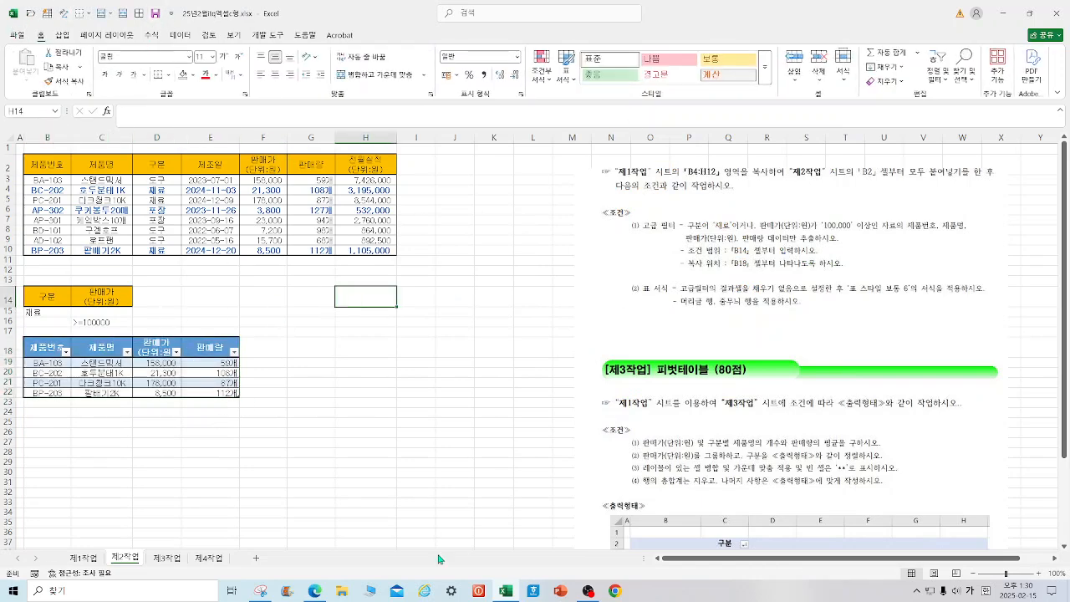
# - Insert a pivot table from 제1작업 B4:H12 at cell B2 of the existing worksheet 제3작업
pyautogui.click(167, 557)
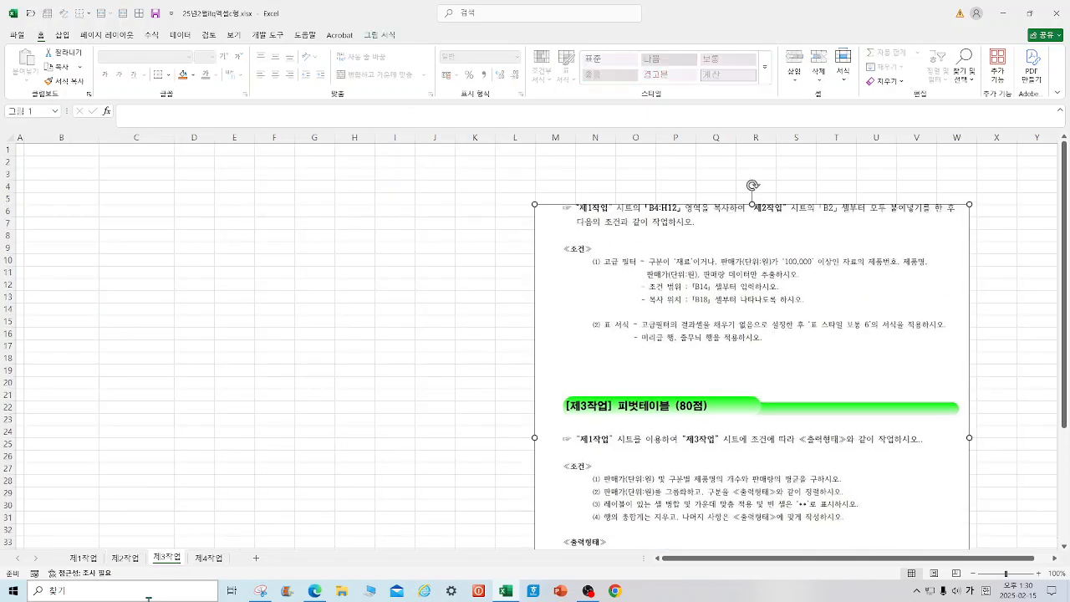
pyautogui.click(83, 557)
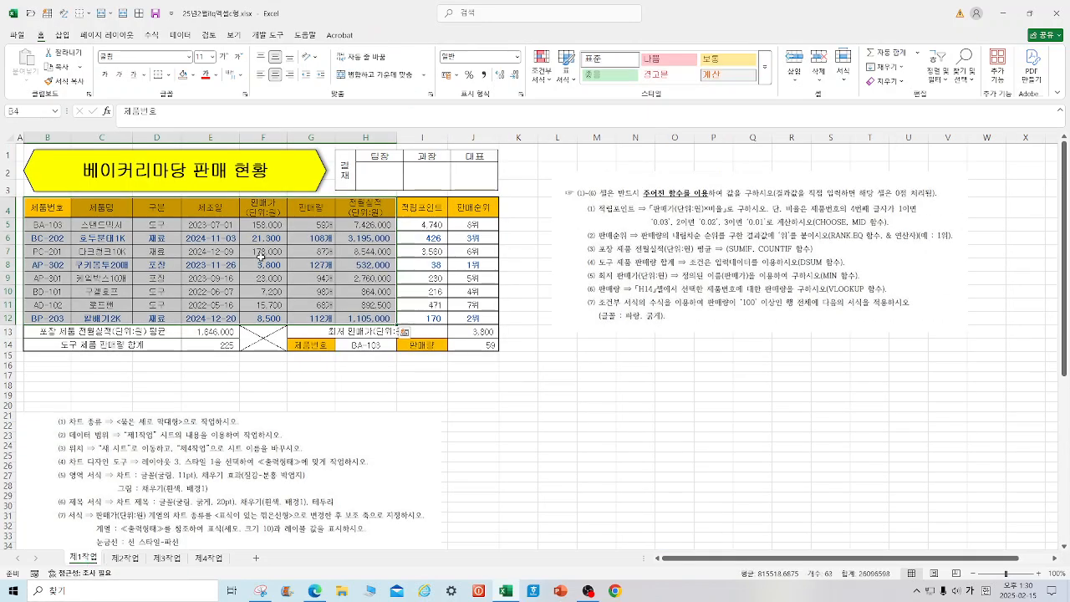
pyautogui.click(61, 38)
pyautogui.click(27, 70)
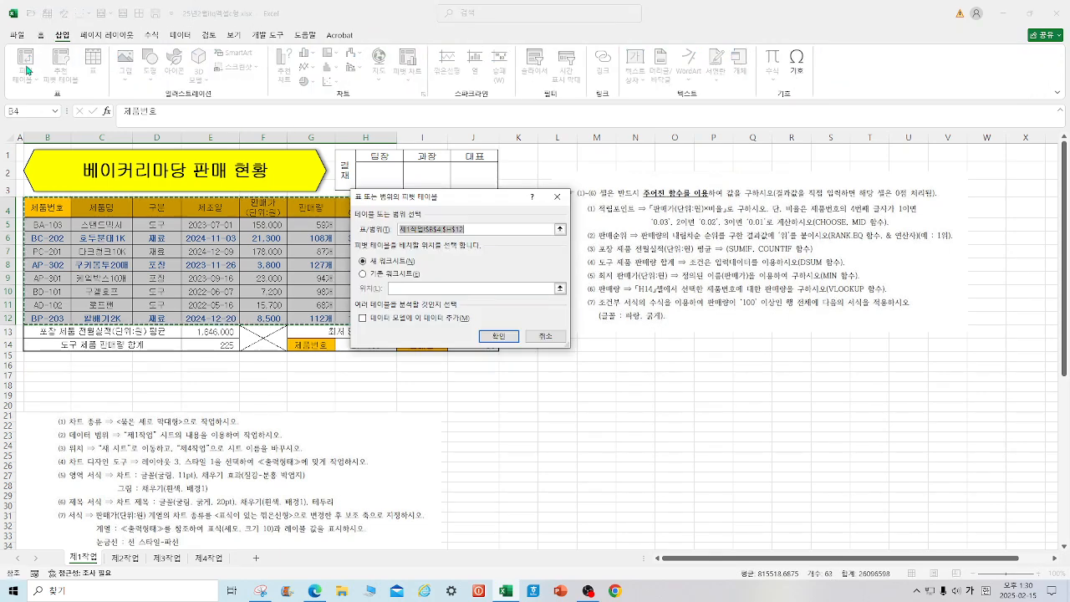
pyautogui.click(362, 273)
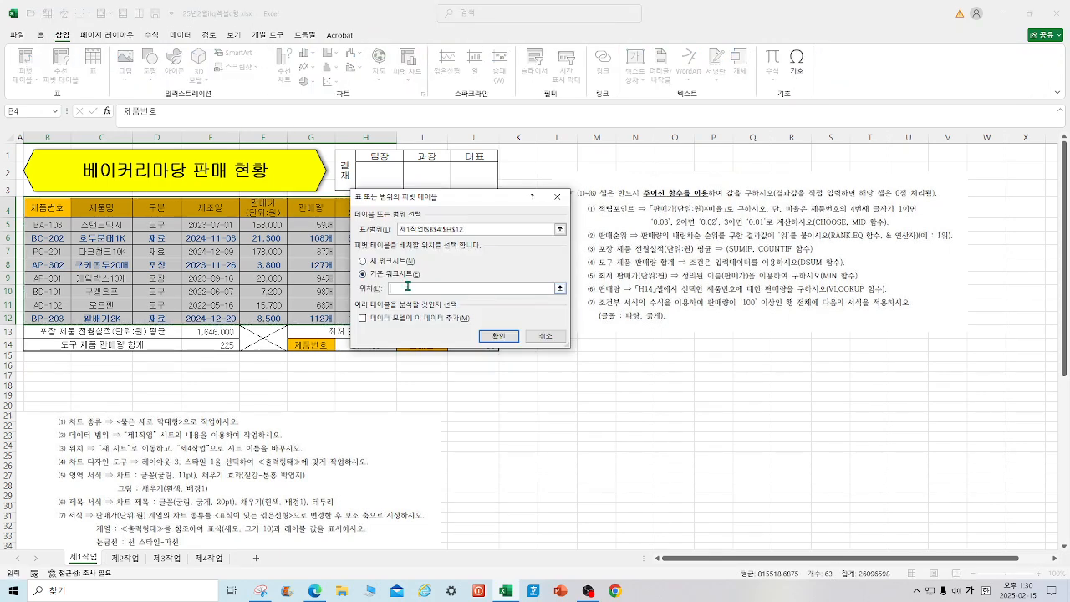
pyautogui.click(166, 558)
pyautogui.click(43, 161)
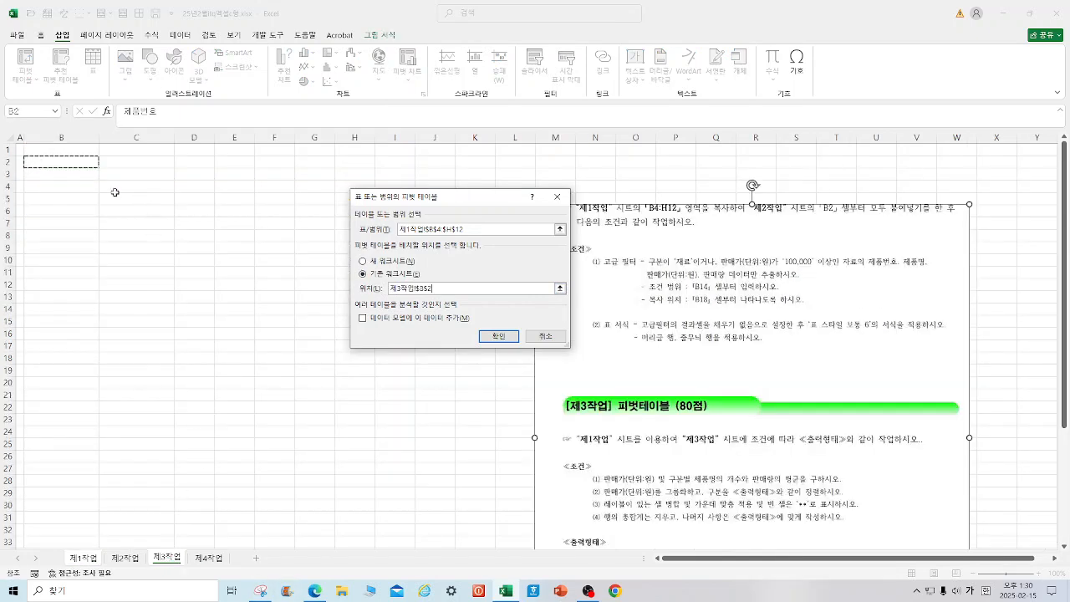
pyautogui.click(499, 336)
# - Crop the instruction picture on 제3작업 so only the pivot table task remains, and move it up near row 2
pyautogui.click(763, 279)
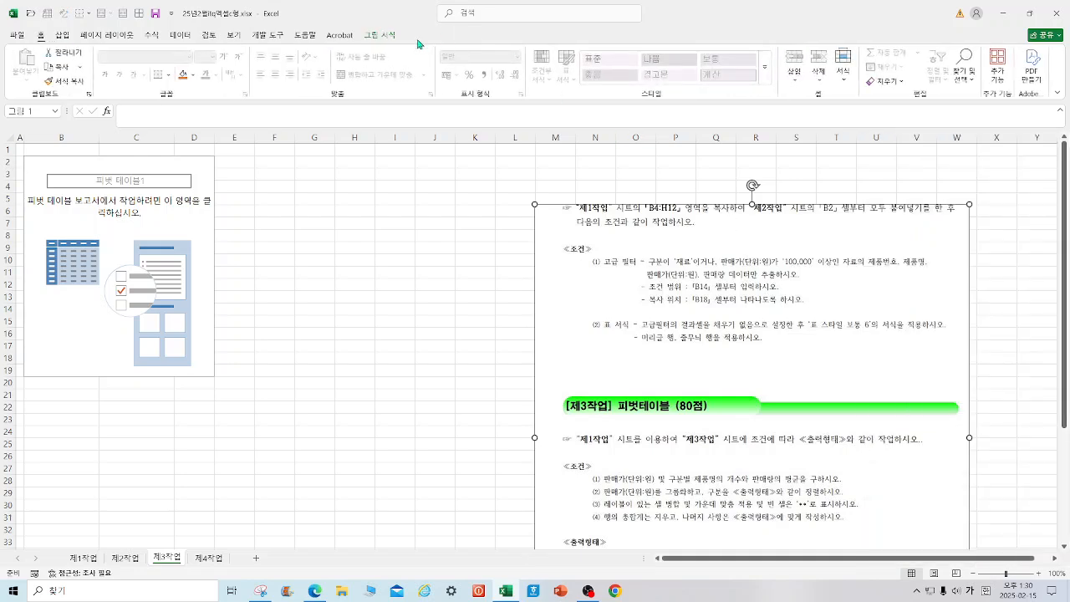
pyautogui.click(943, 60)
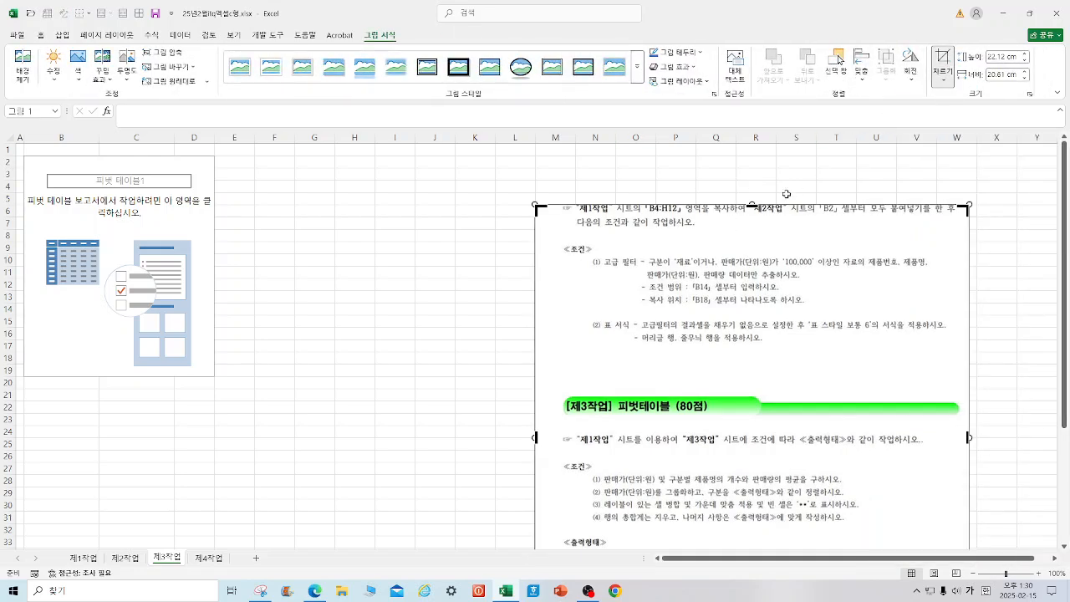
pyautogui.moveTo(751, 205); pyautogui.dragTo(724, 415)
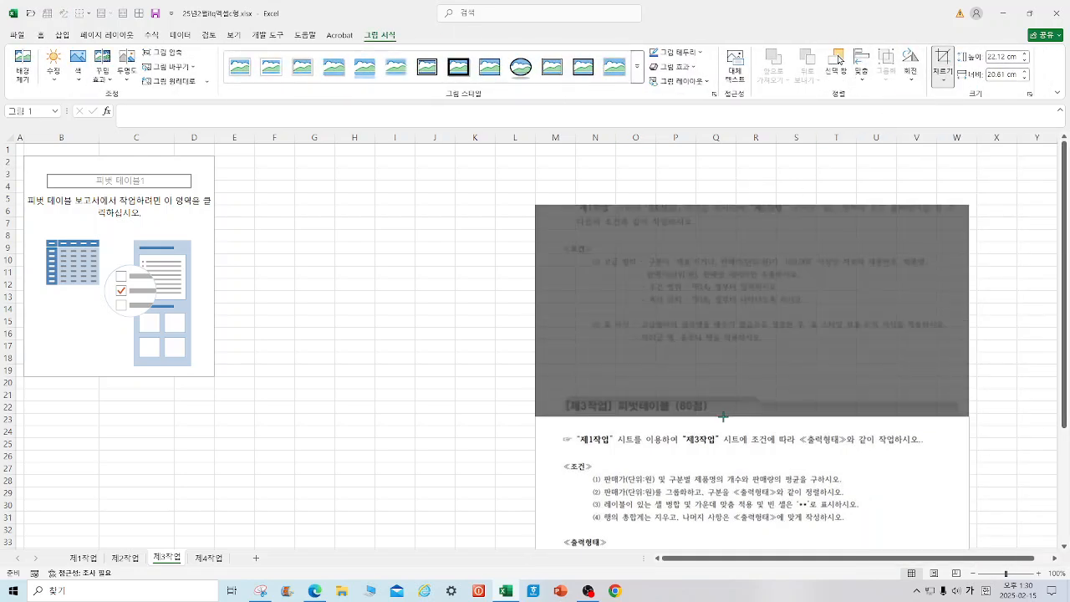
pyautogui.click(389, 407)
pyautogui.moveTo(567, 440); pyautogui.dragTo(569, 185)
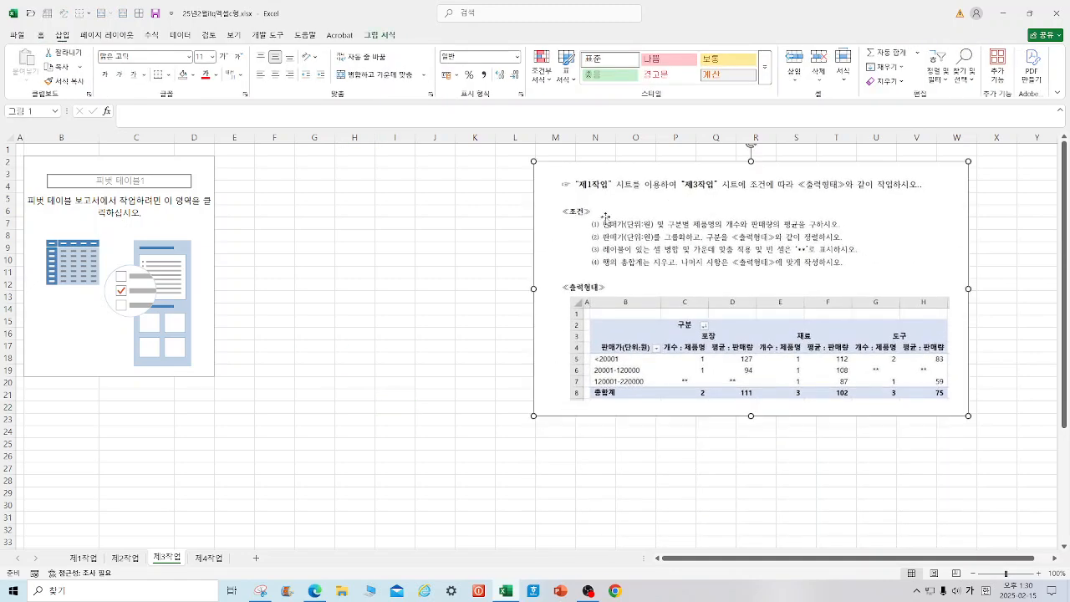
# - Lay out the pivot table with 구분 as columns, 판매가(단위:원) as rows, and 제품명 and 판매량 as values
pyautogui.click(196, 214)
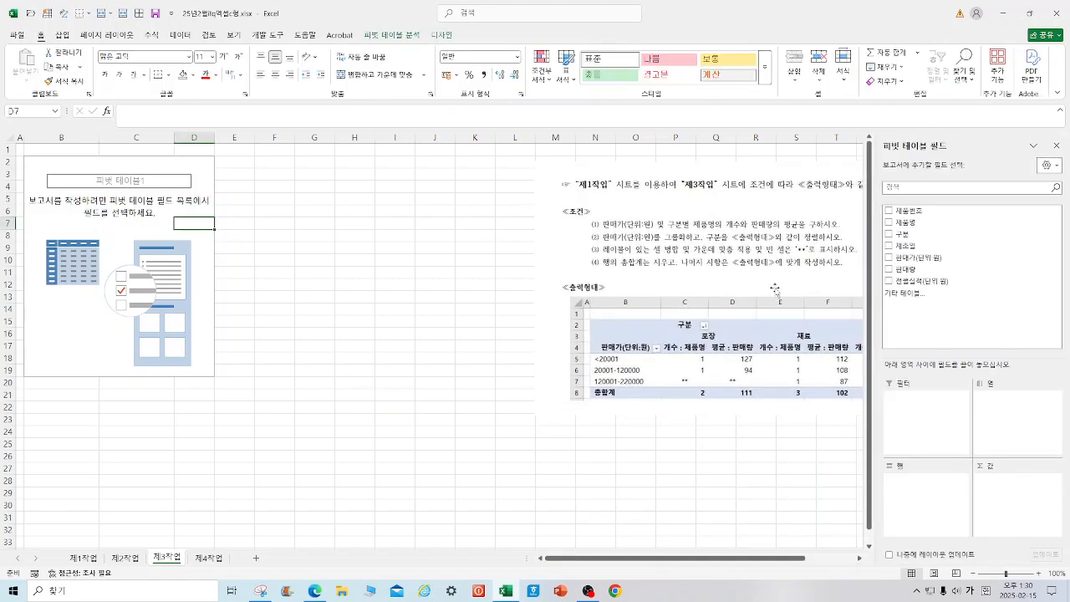
pyautogui.moveTo(917, 238); pyautogui.dragTo(1025, 408)
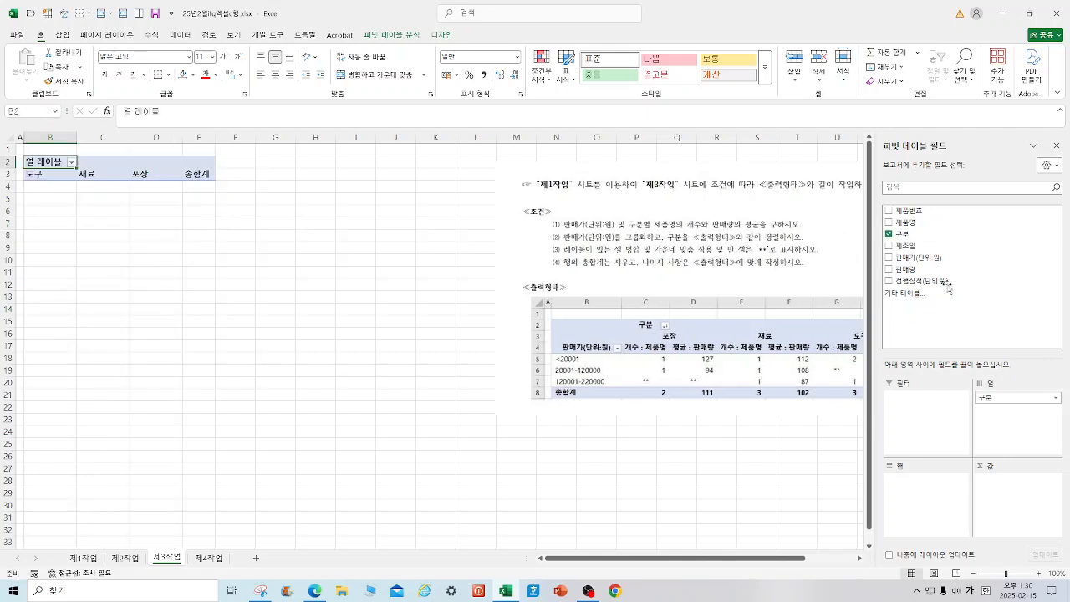
pyautogui.moveTo(919, 257); pyautogui.dragTo(928, 487)
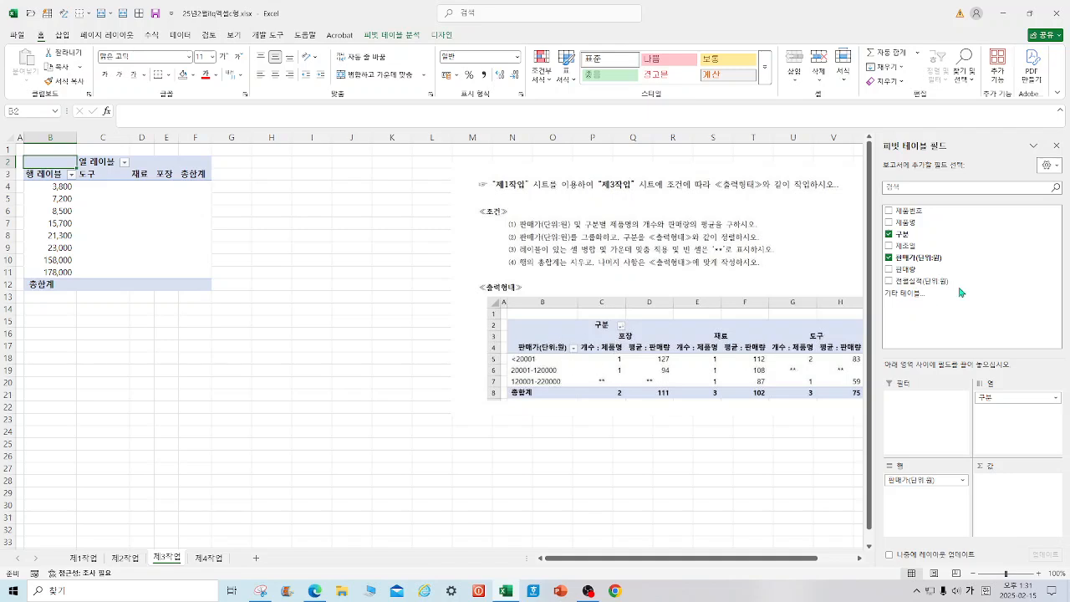
pyautogui.moveTo(916, 223); pyautogui.dragTo(1032, 485)
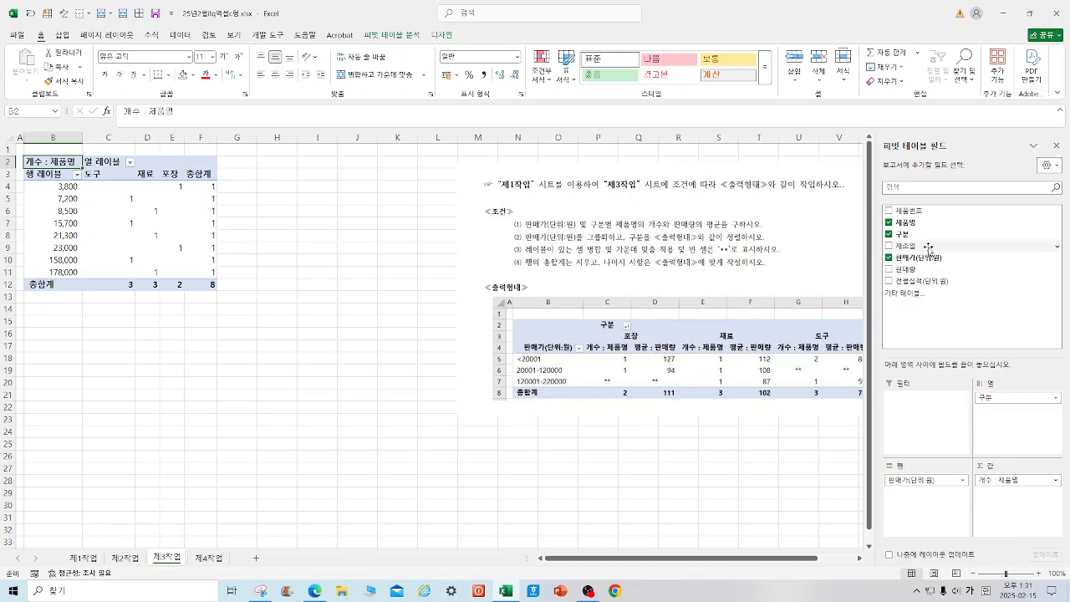
pyautogui.moveTo(911, 271); pyautogui.dragTo(1047, 507)
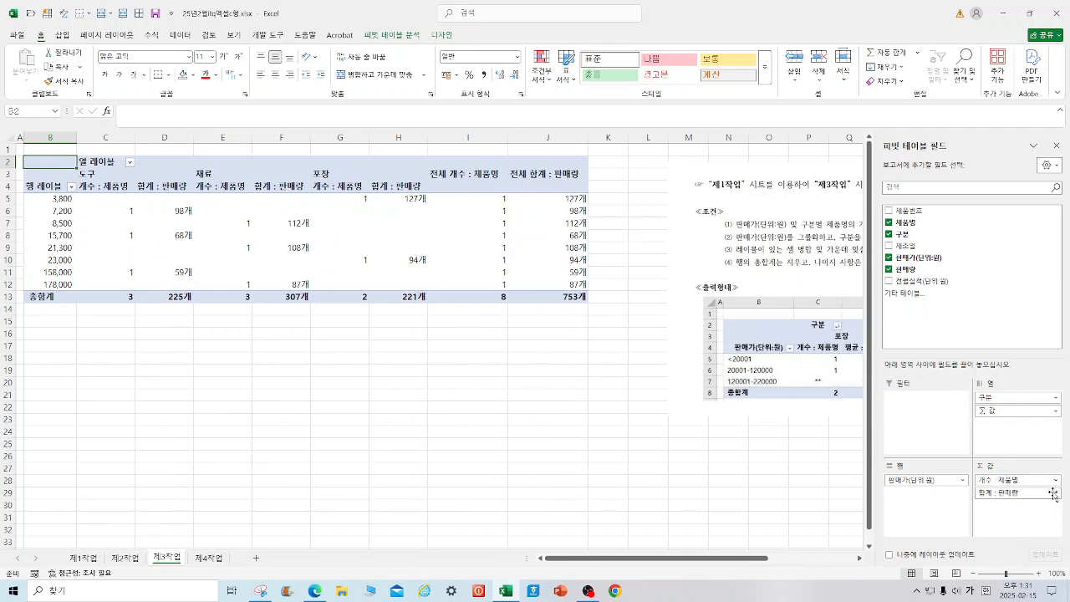
# - Change the 판매량 value field's summary calculation to 평균
pyautogui.click(1055, 493)
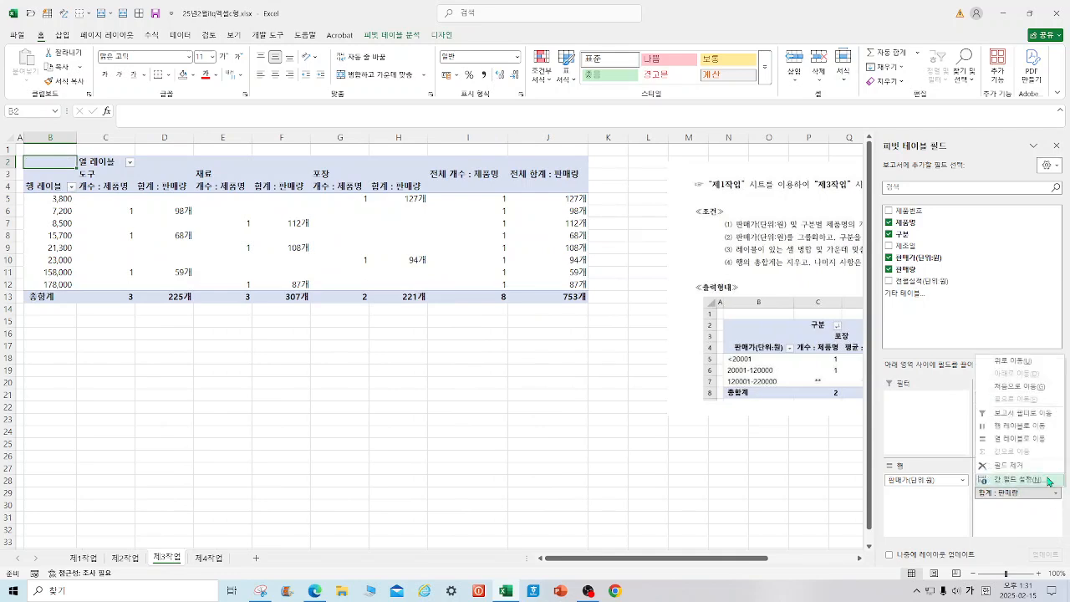
pyautogui.click(1019, 482)
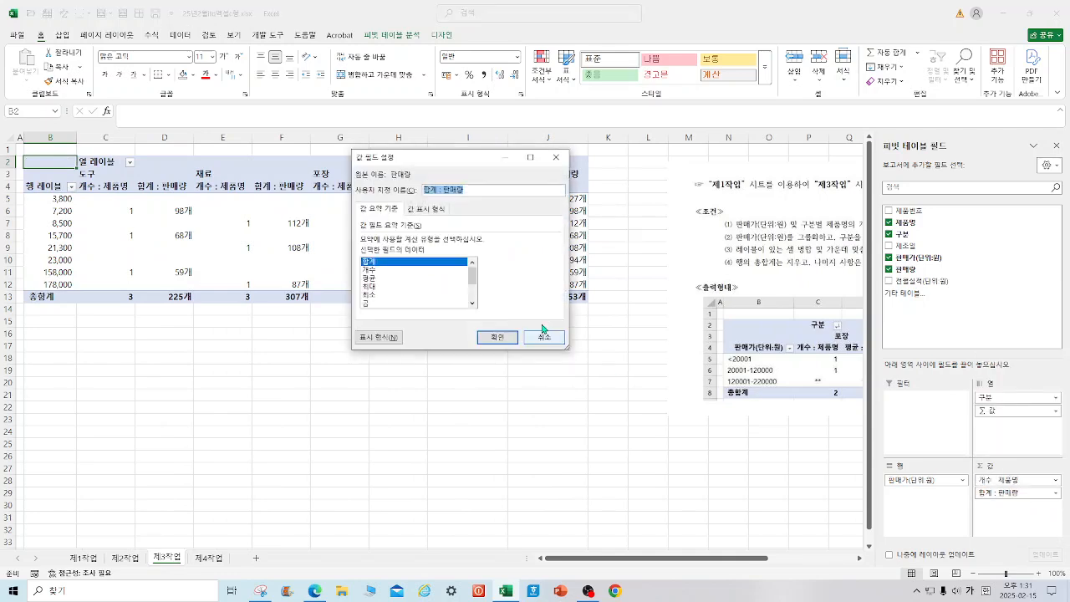
pyautogui.click(377, 280)
pyautogui.click(496, 336)
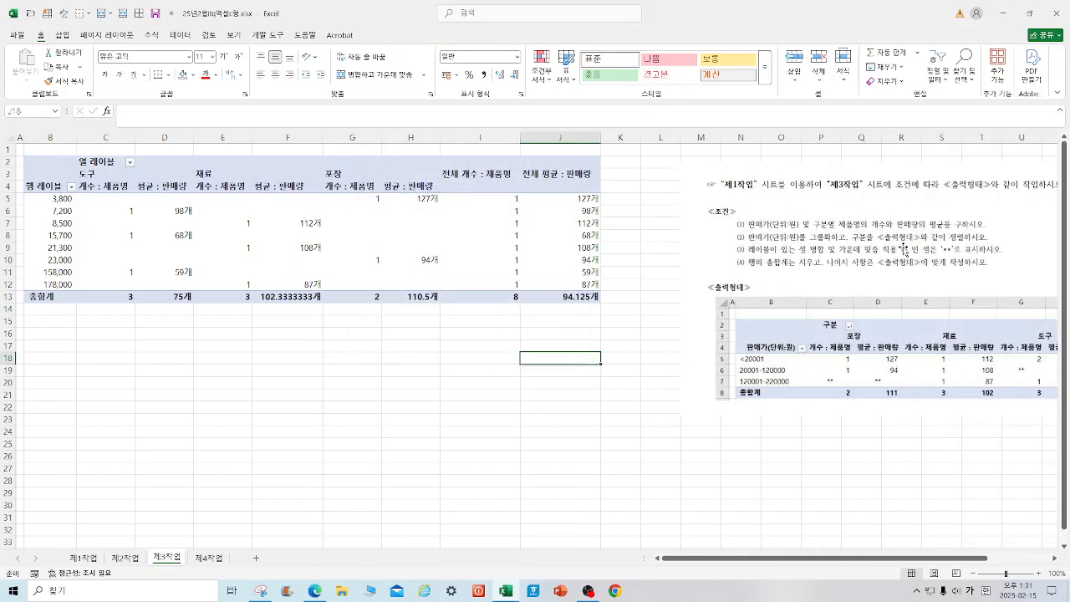
# - Set the pivot table options to merge and centre labelled cells and show ** in empty cells
pyautogui.click(264, 245)
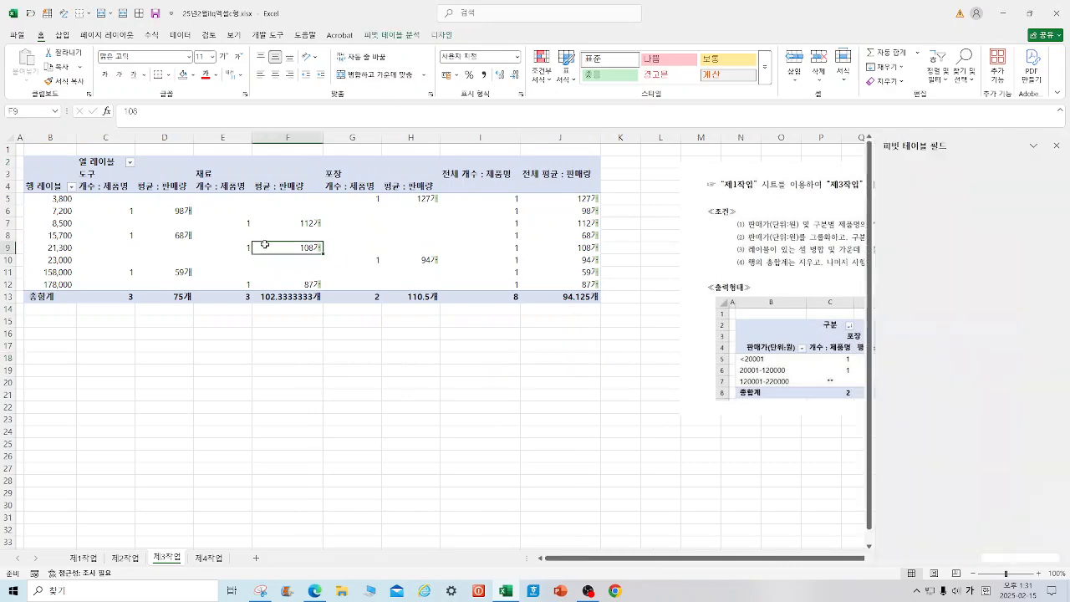
pyautogui.click(408, 38)
pyautogui.click(34, 82)
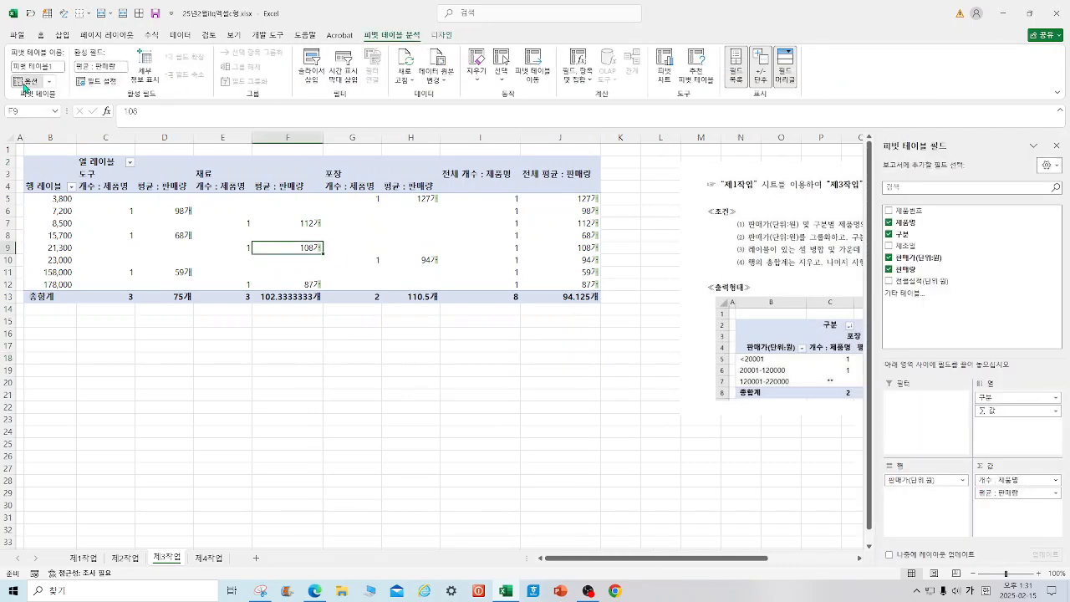
pyautogui.click(386, 178)
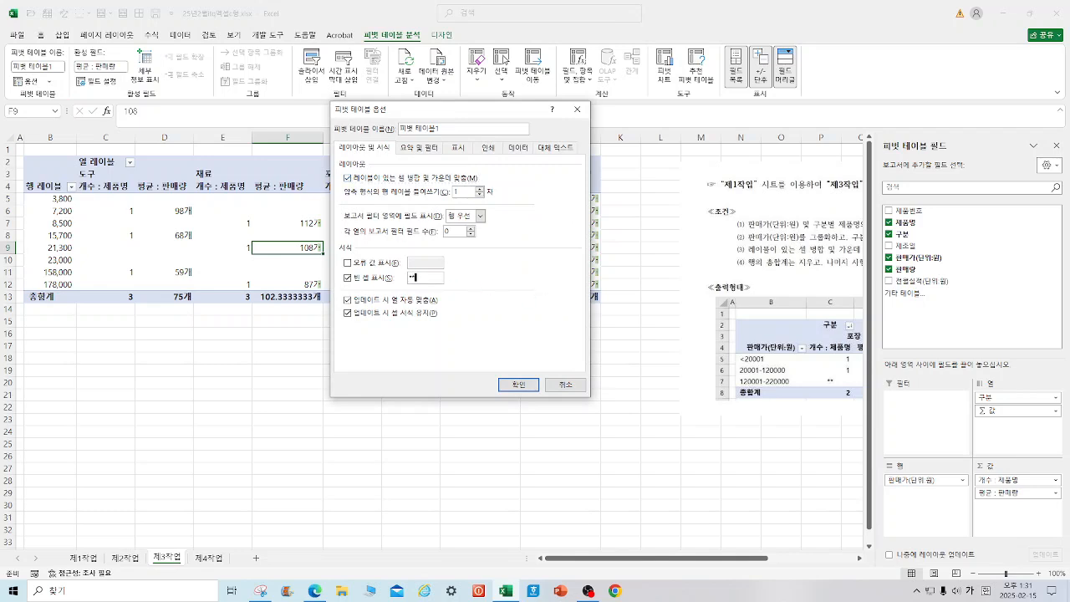
pyautogui.click(518, 384)
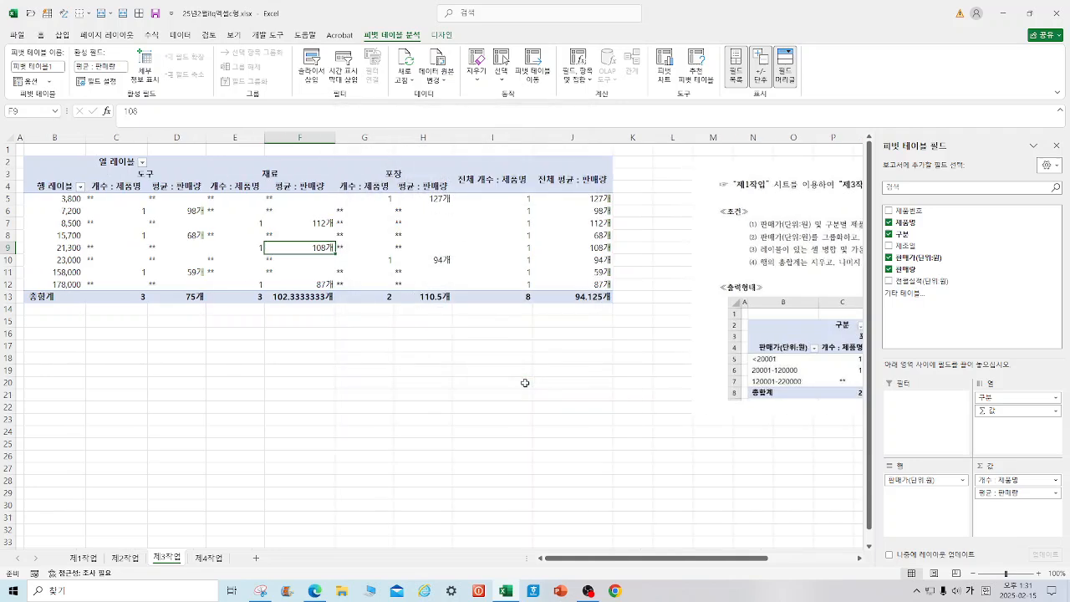
pyautogui.rightClick(57, 198)
pyautogui.click(92, 361)
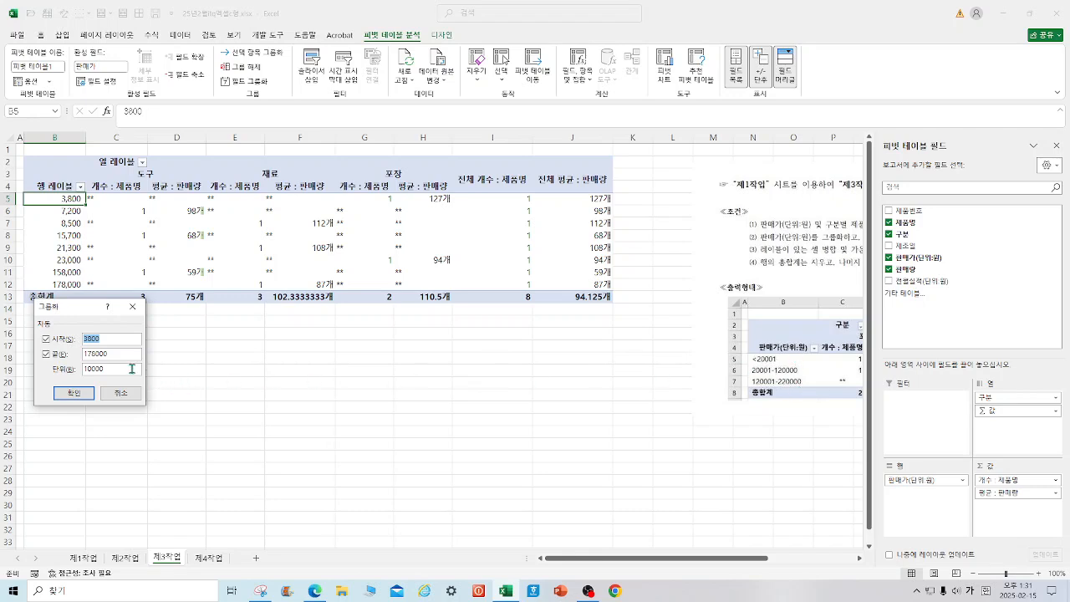
pyautogui.write('20001')
pyautogui.moveTo(97, 354); pyautogui.dragTo(67, 354)
pyautogui.write('22')
pyautogui.click(68, 396)
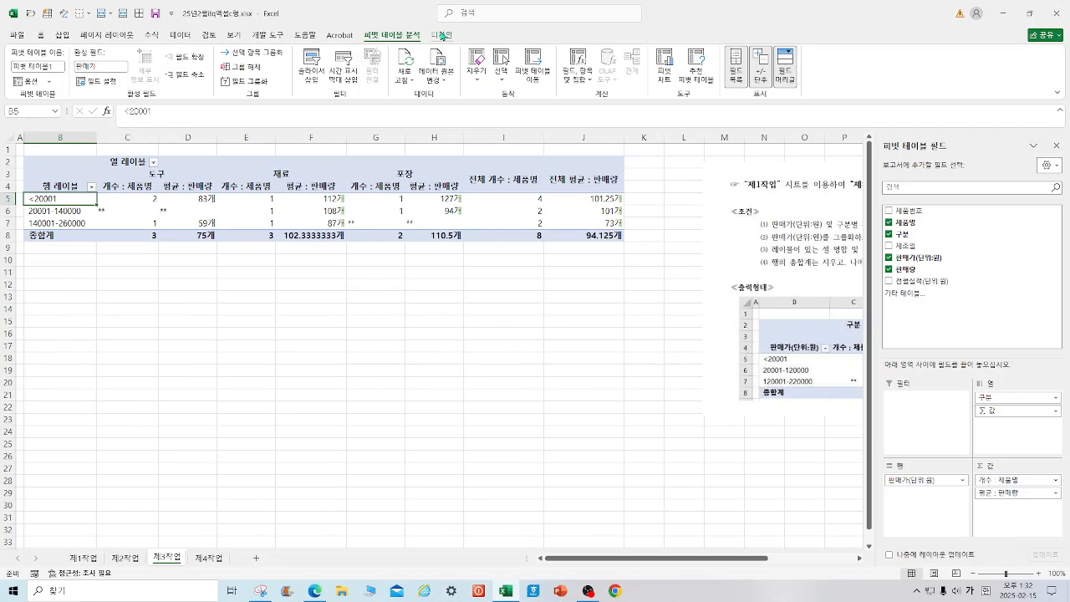
# - Move the instruction picture below the pivot table to around row 11 and select the pivot heading in C4
pyautogui.moveTo(806, 340); pyautogui.dragTo(590, 452)
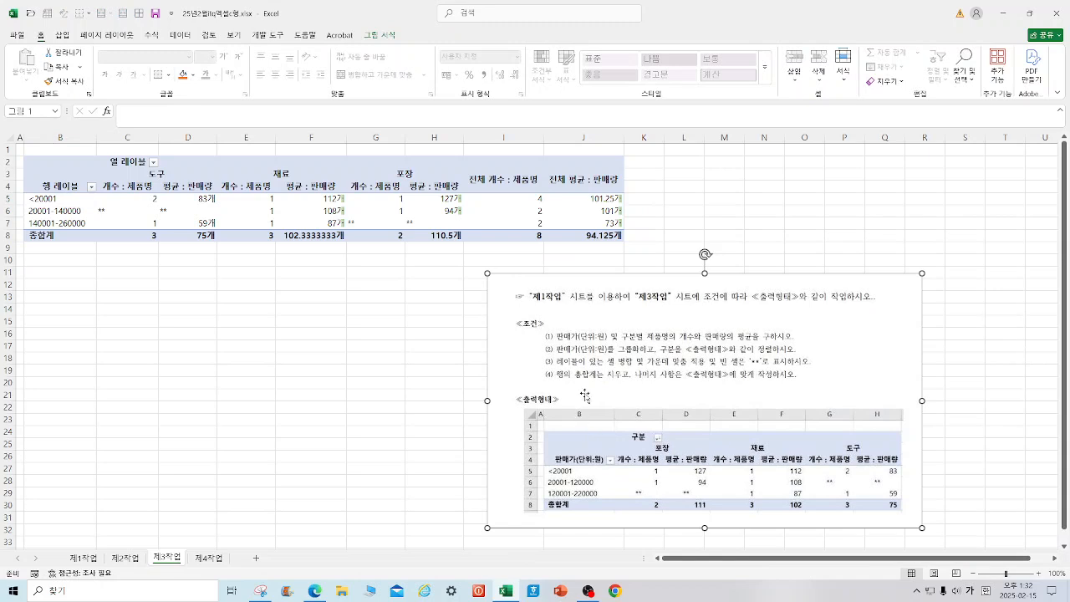
pyautogui.click(126, 187)
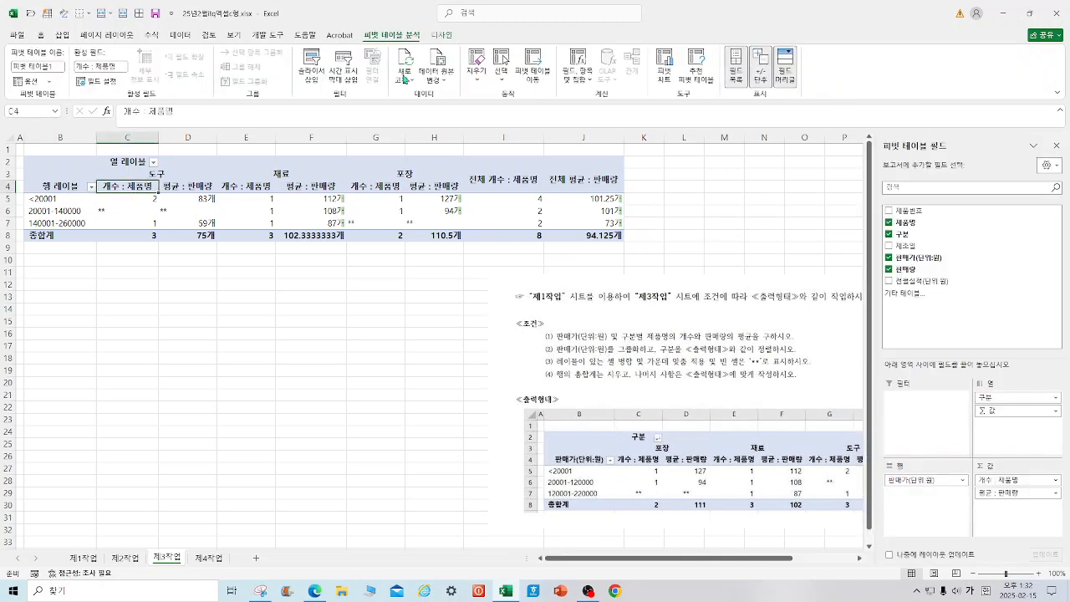
# - Turn off the pivot table's row grand totals and move the instruction picture to start around row 13, below the table
pyautogui.click(26, 81)
pyautogui.click(424, 150)
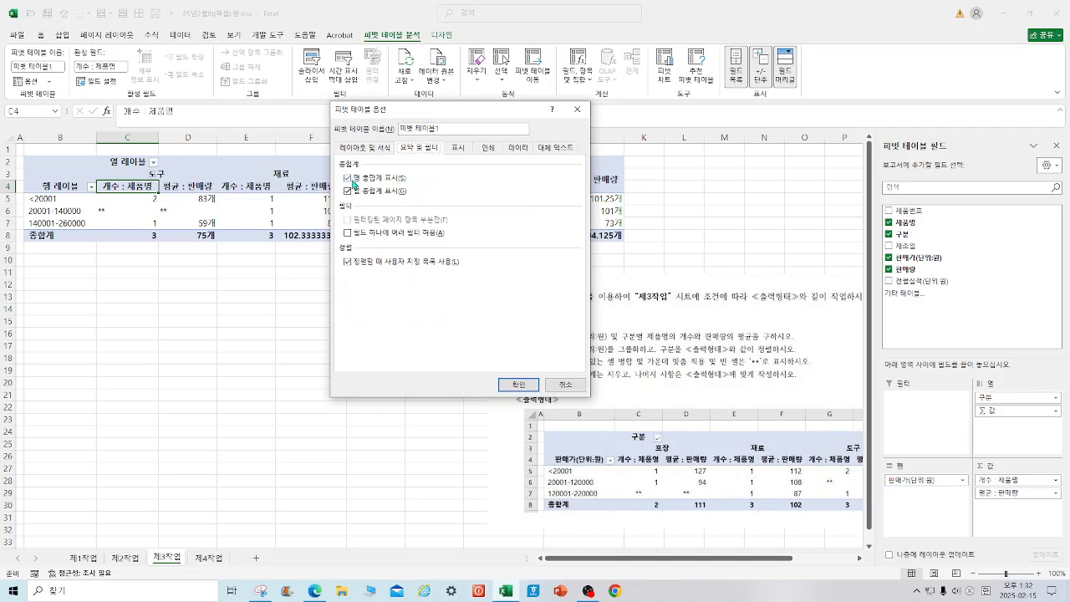
pyautogui.click(347, 178)
pyautogui.click(519, 384)
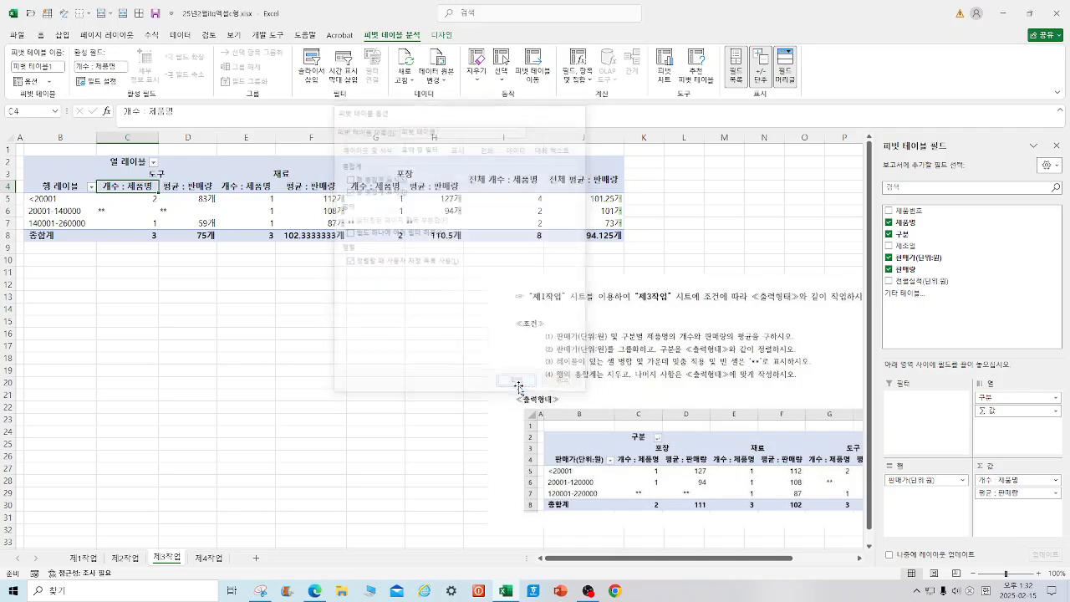
pyautogui.moveTo(683, 447); pyautogui.dragTo(487, 476)
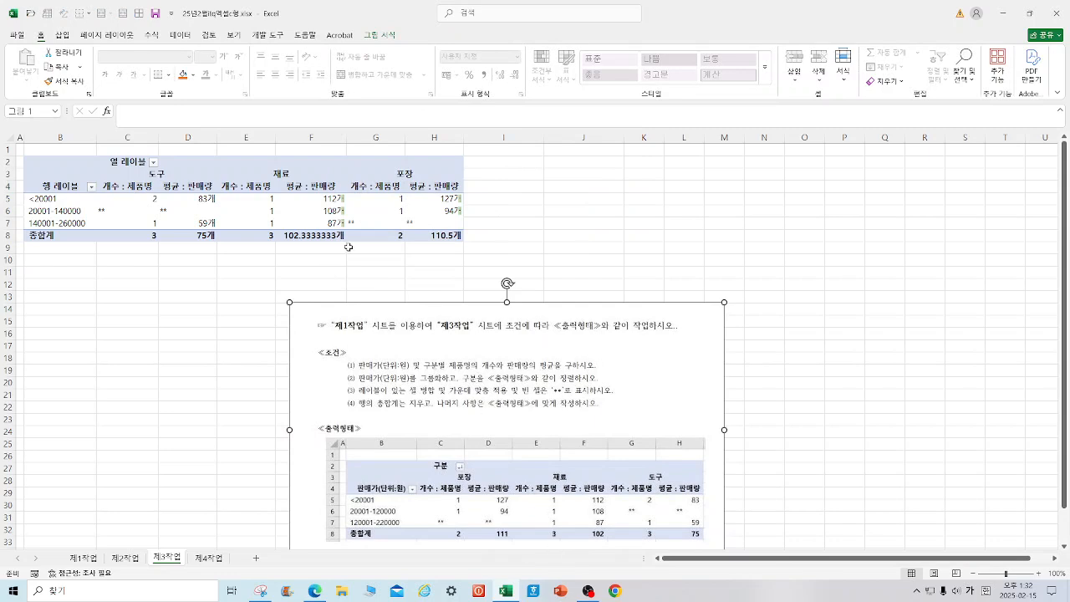
# - Set the number format of the 평균 : 판매량 value field to 숫자 with 0 decimal places
pyautogui.moveTo(294, 198); pyautogui.dragTo(430, 232)
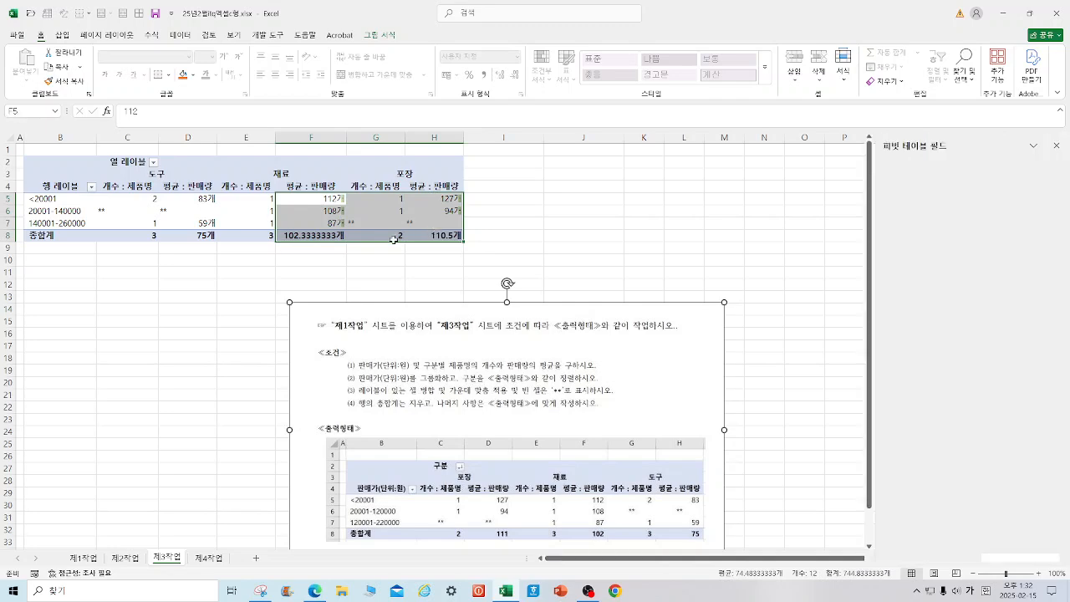
pyautogui.rightClick(343, 238)
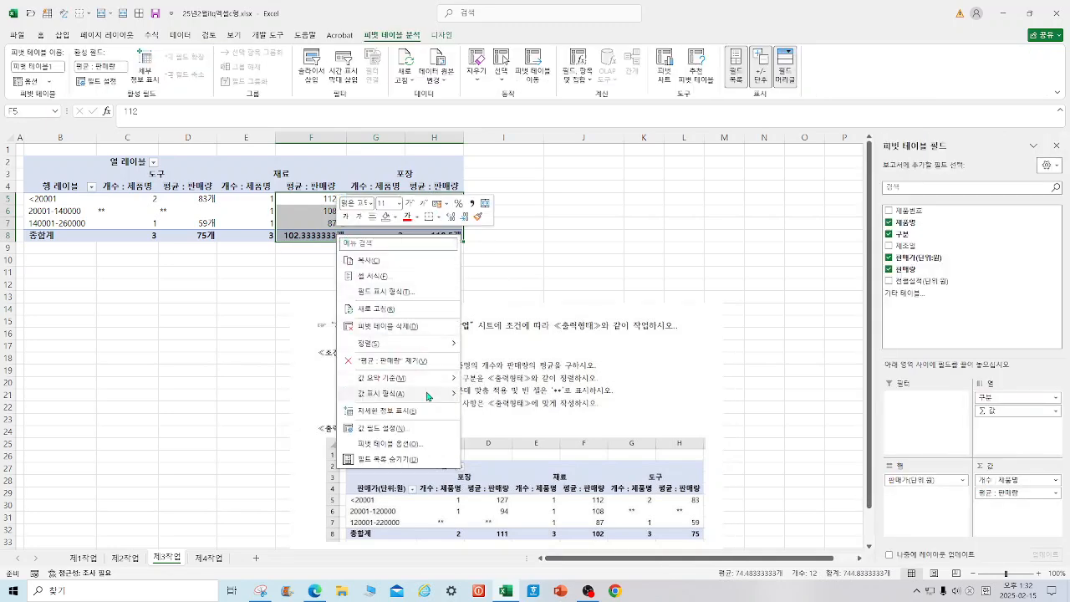
pyautogui.click(407, 429)
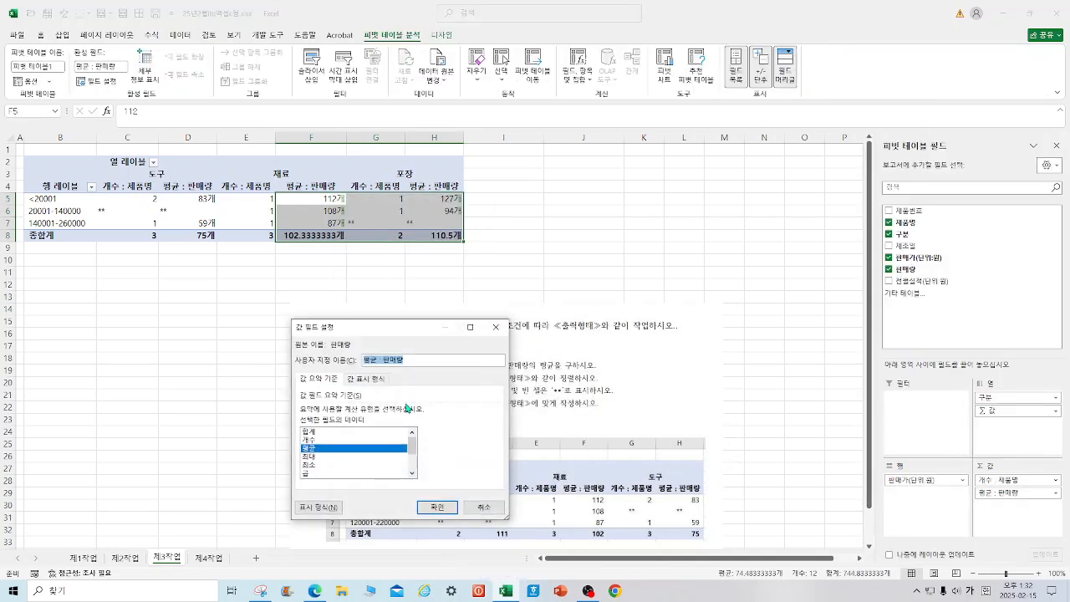
pyautogui.click(319, 506)
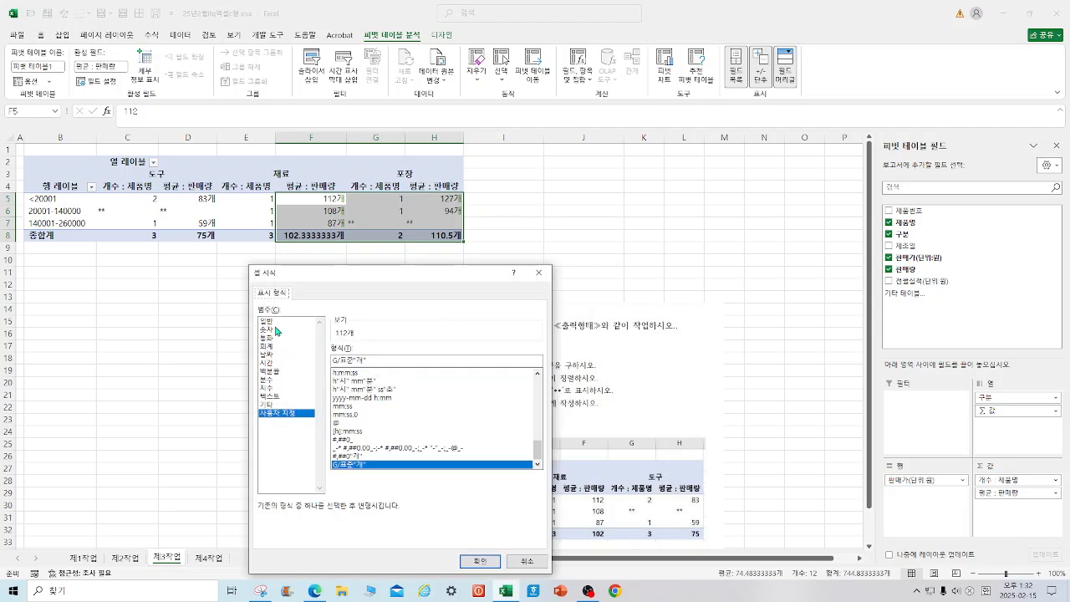
pyautogui.click(277, 329)
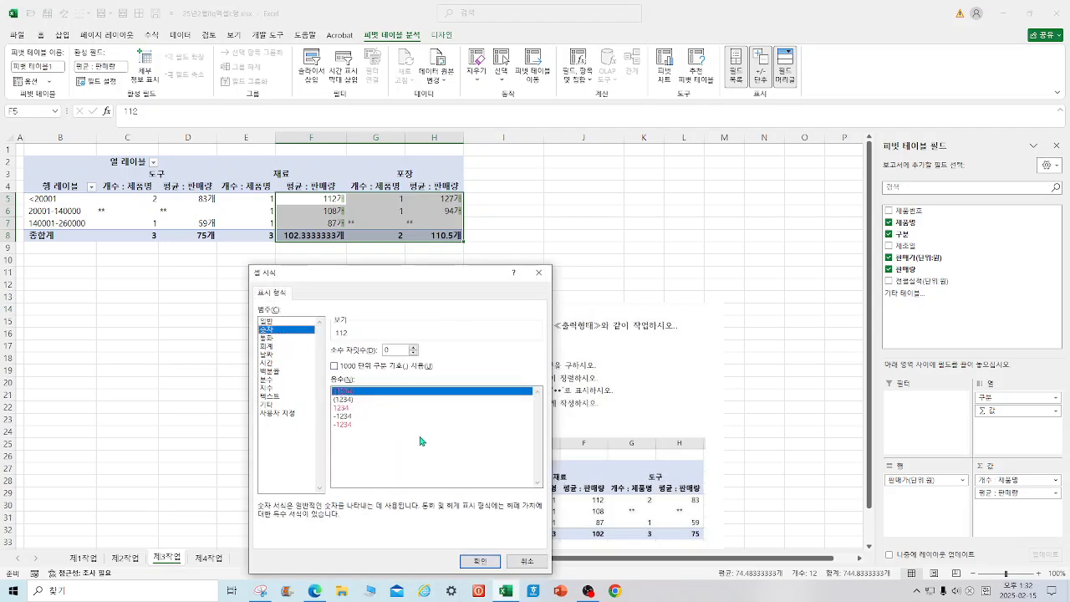
pyautogui.click(480, 561)
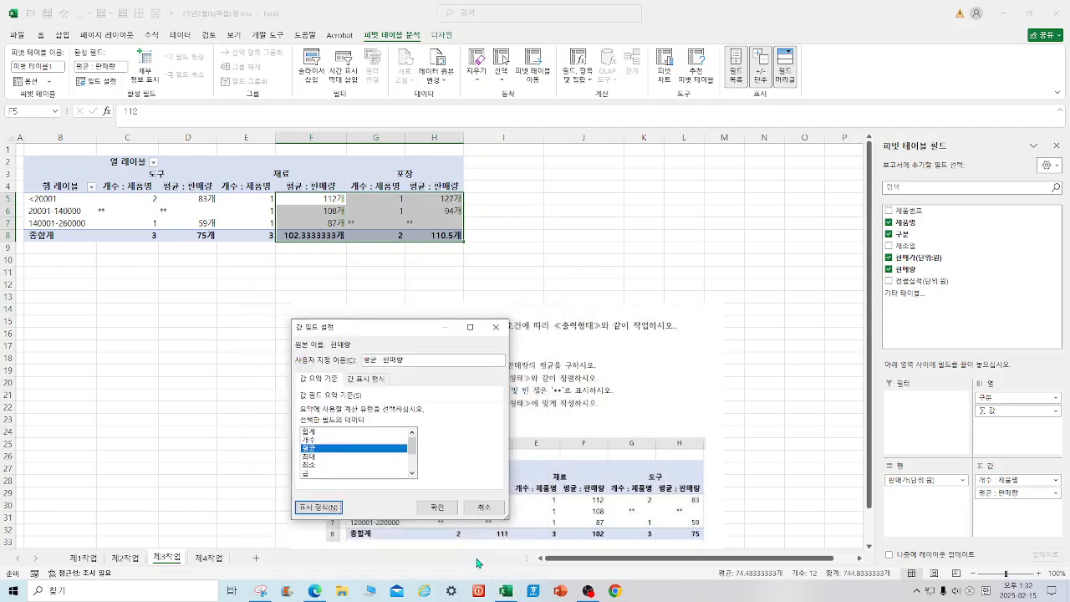
pyautogui.click(437, 508)
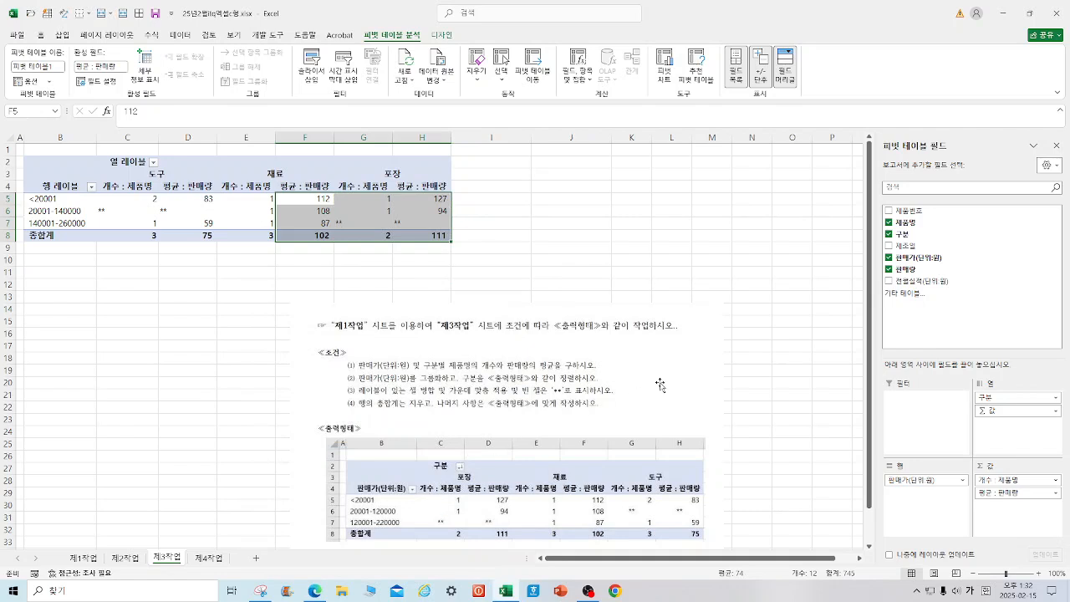
pyautogui.click(672, 268)
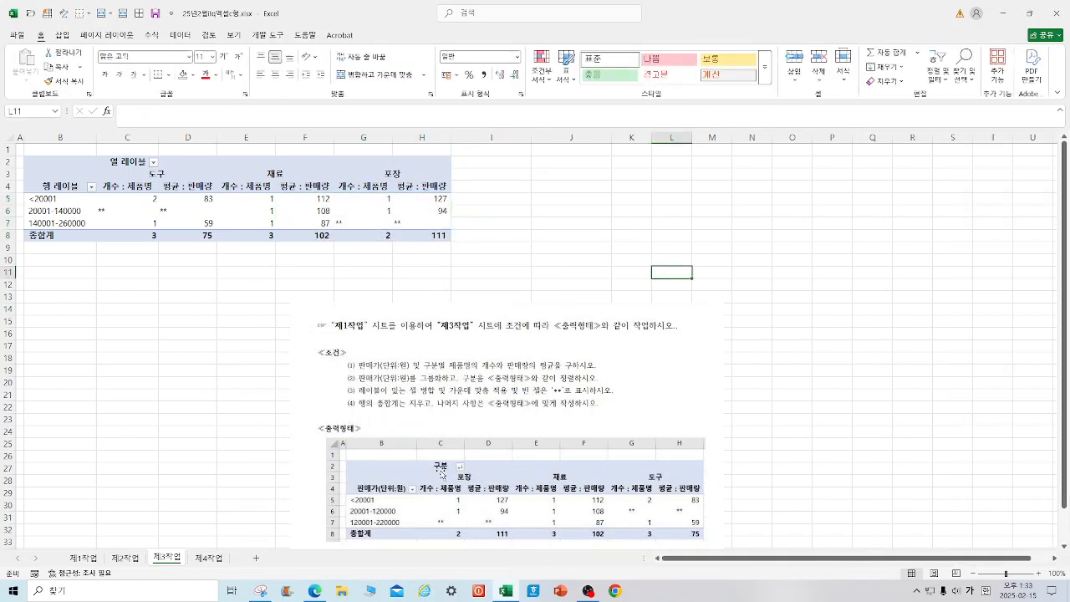
# - Sort the pivot table's 구분 column labels in descending order and move the instruction picture up to around row 10
pyautogui.click(157, 173)
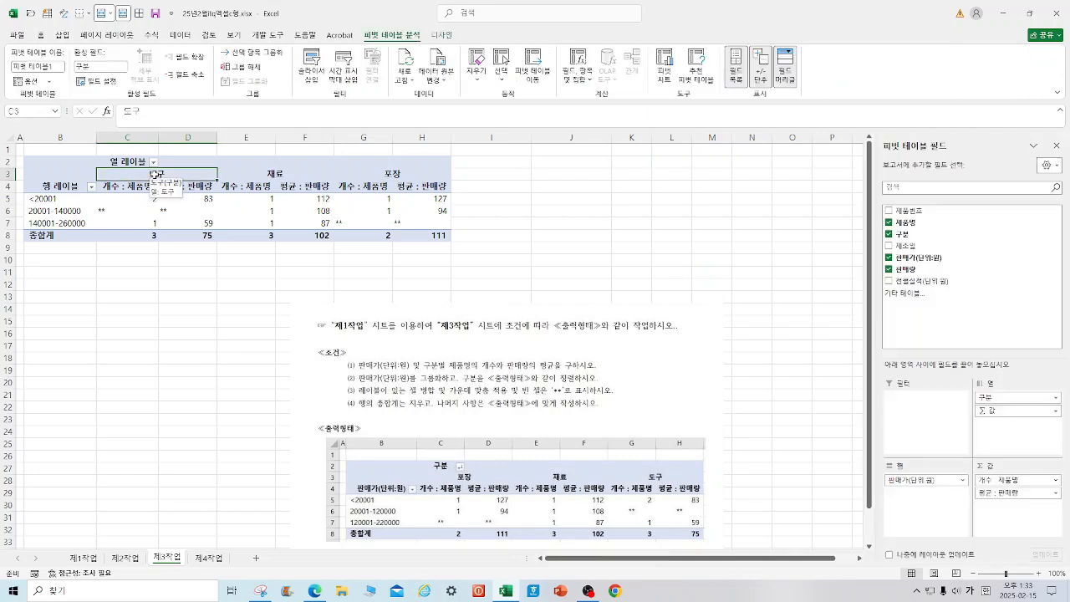
pyautogui.click(180, 35)
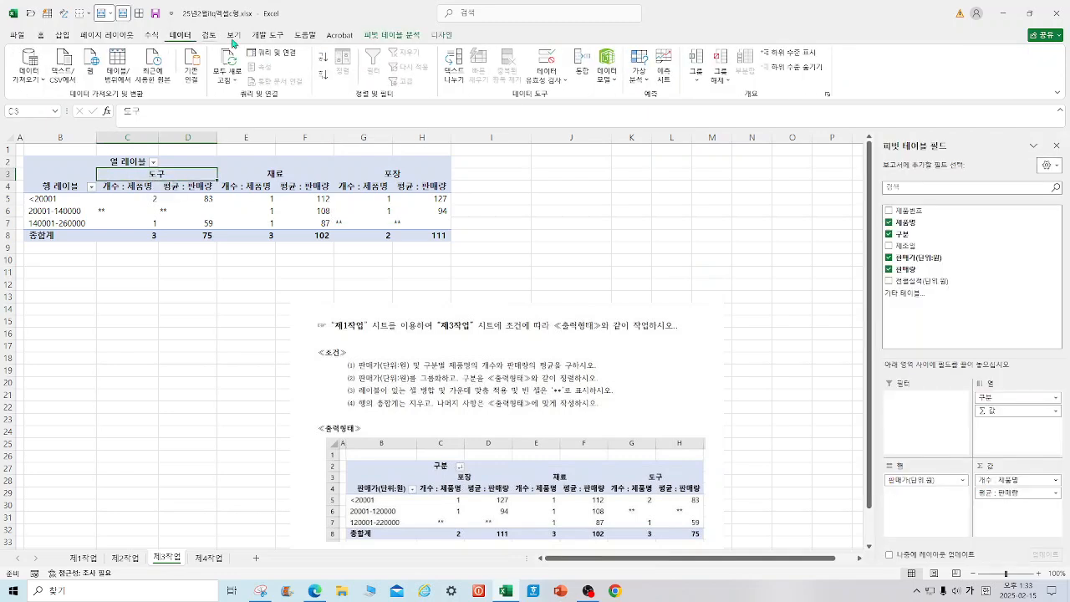
pyautogui.click(321, 77)
pyautogui.click(101, 349)
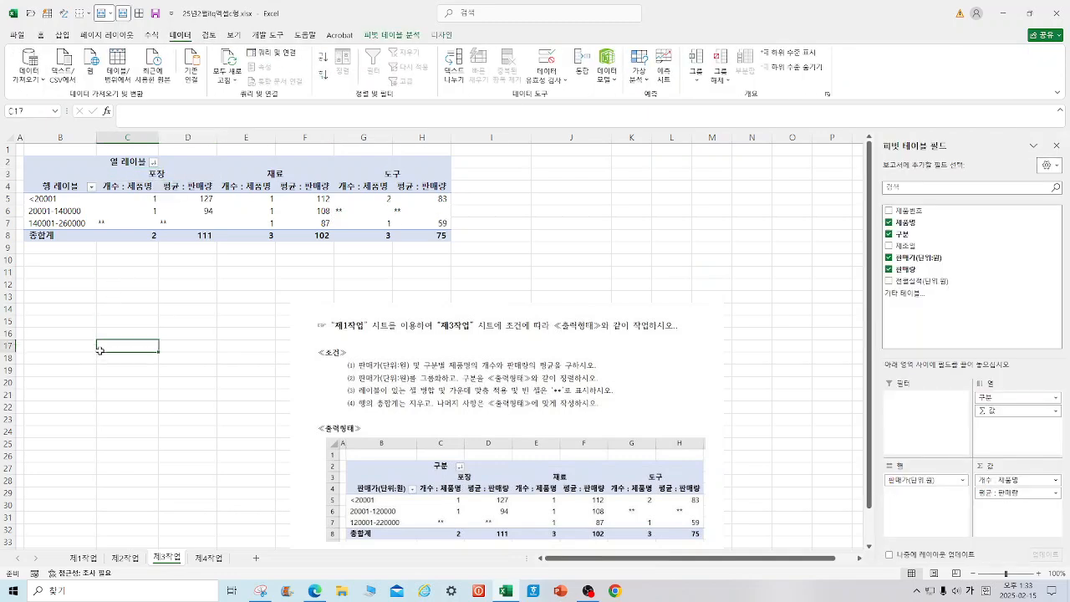
pyautogui.moveTo(563, 494); pyautogui.dragTo(571, 446)
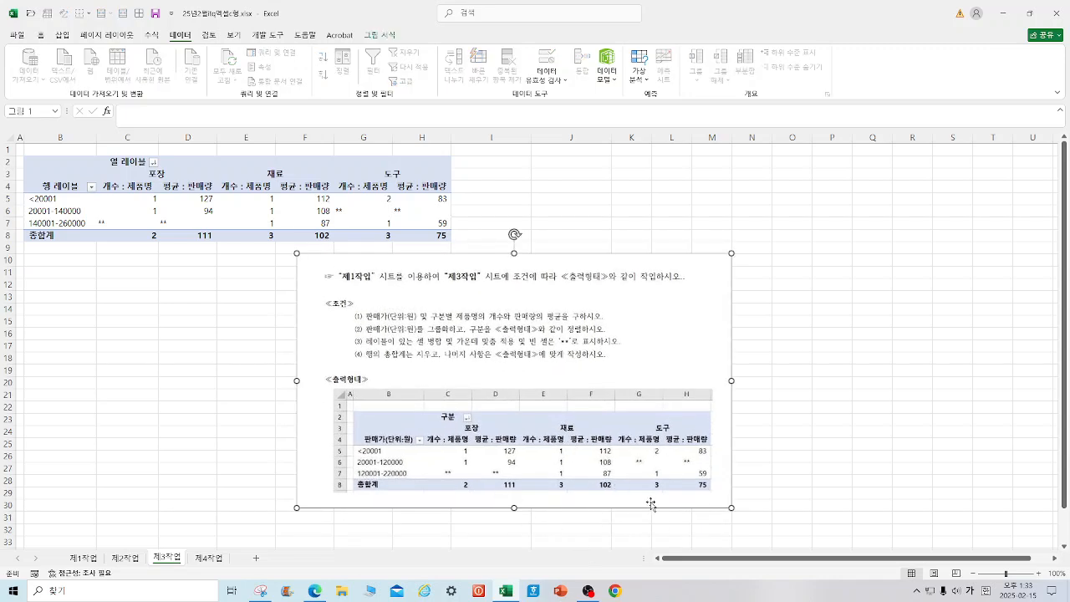
# - Centre the ** entries in C7:D7 and G6:H6 of the pivot table
pyautogui.click(127, 260)
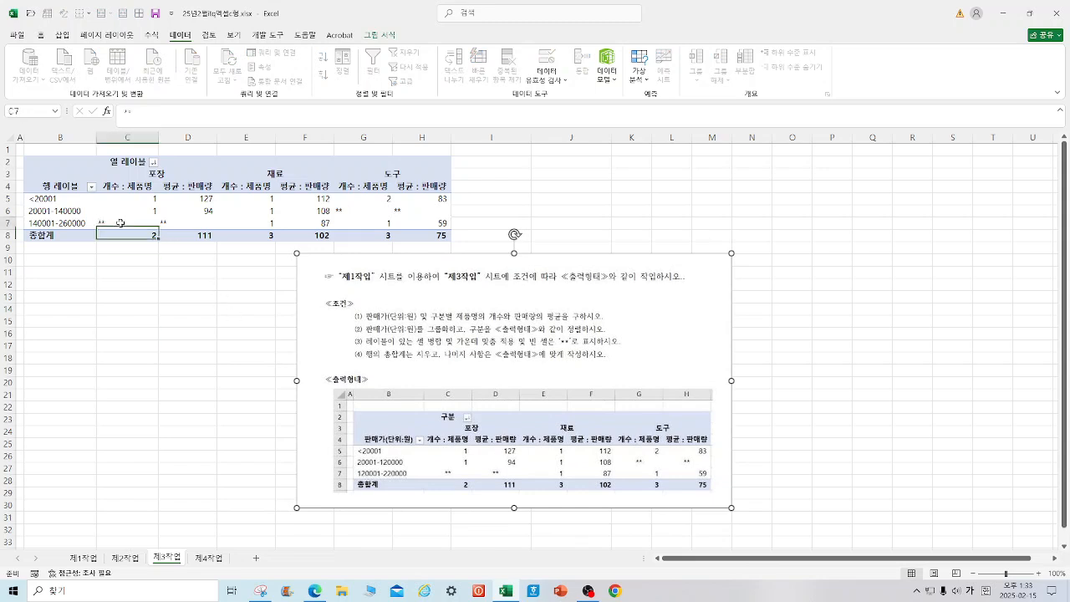
pyautogui.moveTo(133, 222); pyautogui.dragTo(165, 220)
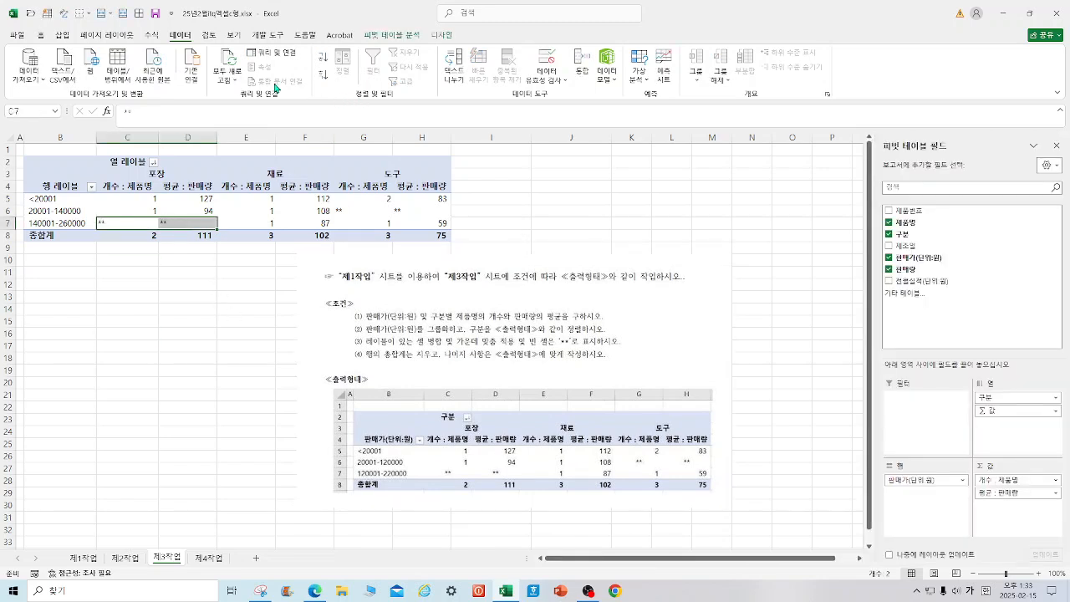
pyautogui.click(41, 35)
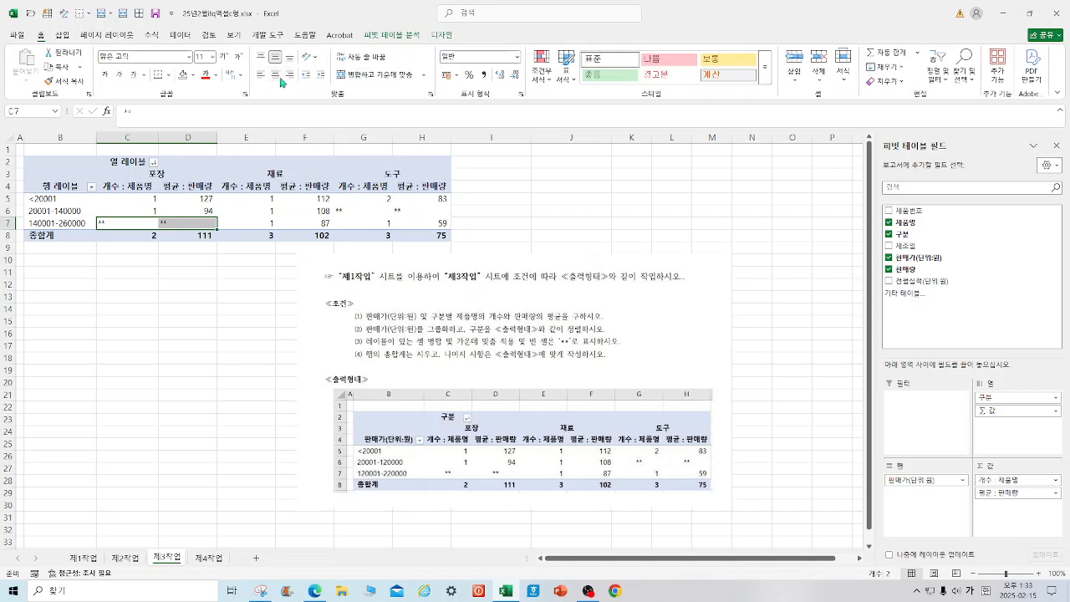
pyautogui.moveTo(338, 213); pyautogui.dragTo(405, 212)
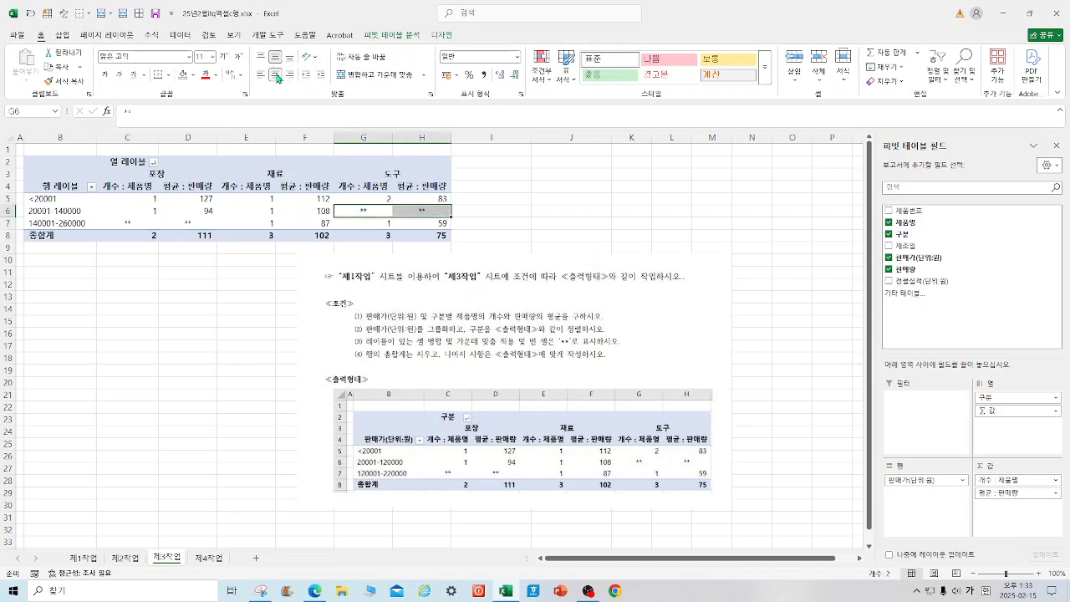
pyautogui.click(709, 209)
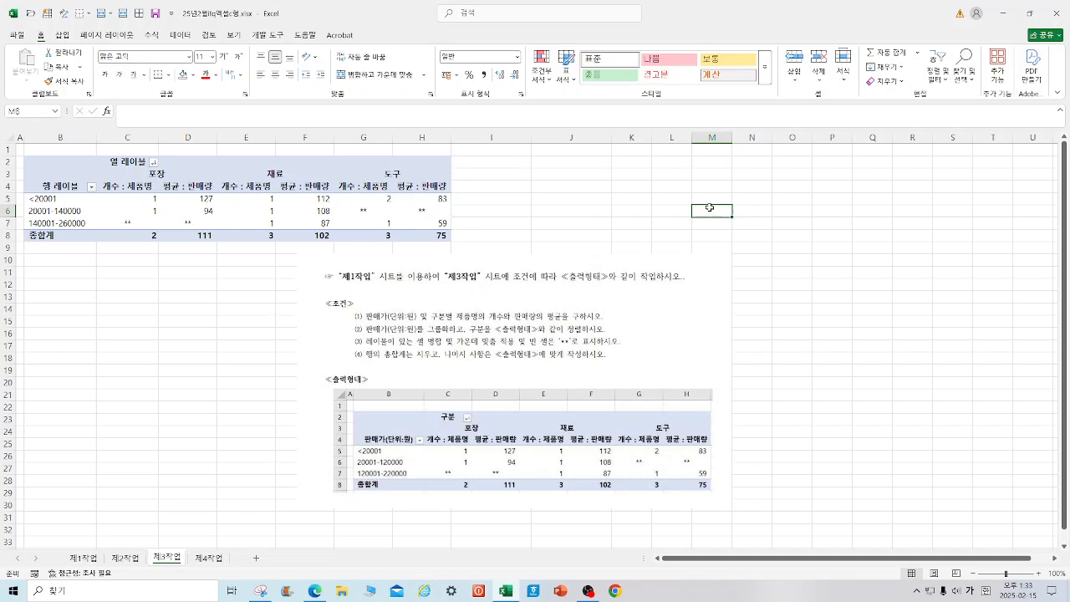
# - Rename the pivot table's column label heading in C2 as 구분 and the row label heading in B4 as 판매가(단위:원)
pyautogui.click(153, 162)
pyautogui.write('구분')
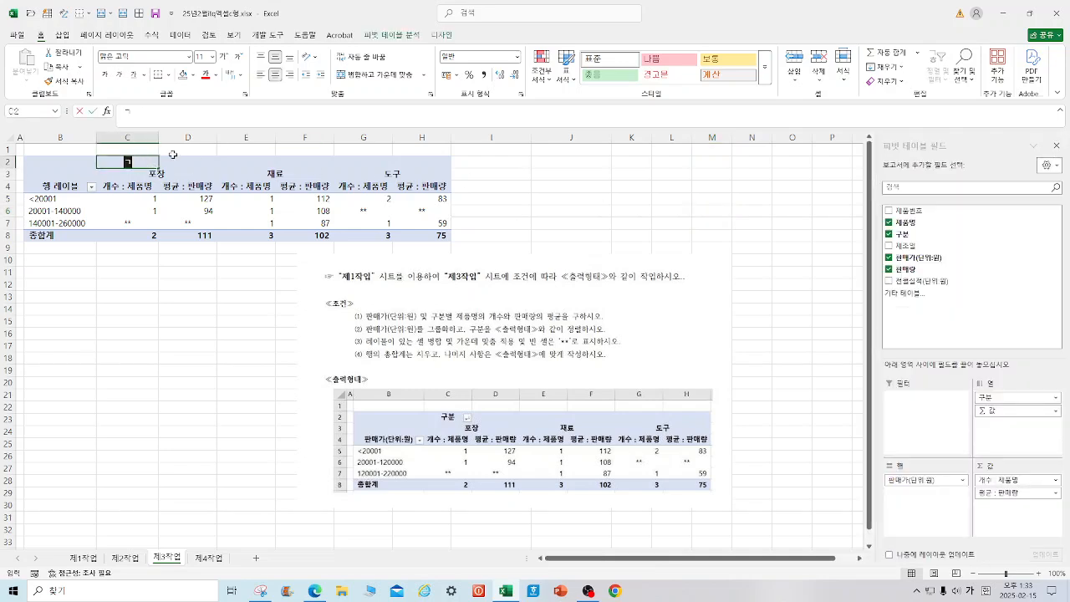
pyautogui.click(64, 180)
pyautogui.write('ㅍ')
pyautogui.write('매가(')
pyautogui.write('ㄷㄱ')
pyautogui.press('BackSpace')
pyautogui.press('BackSpace')
pyautogui.write('ㄷㅏㄴ위:ㅇㅜㅓㄴ)')
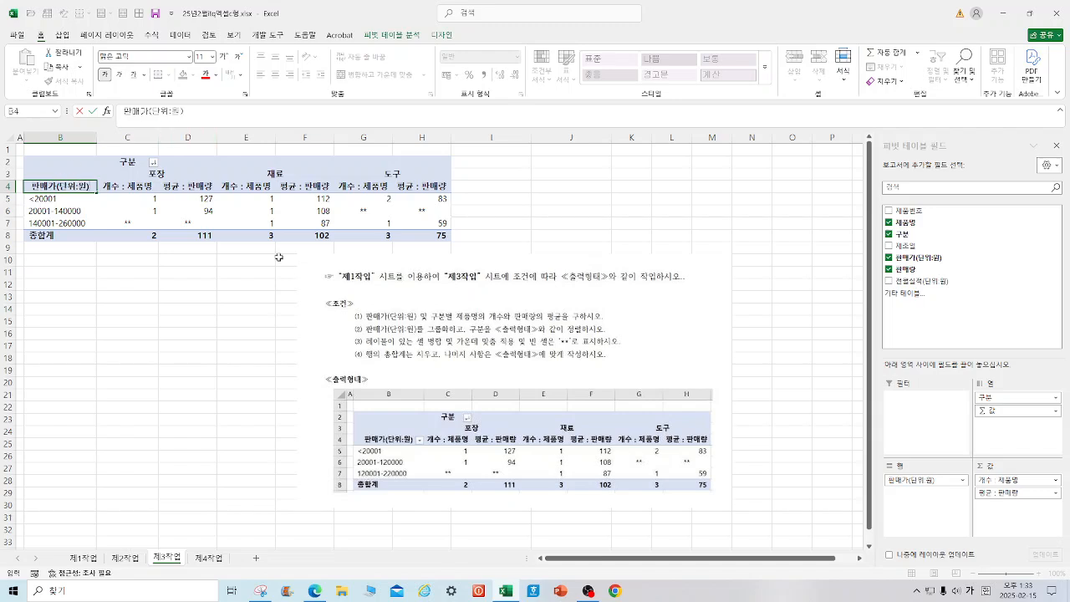
pyautogui.click(148, 336)
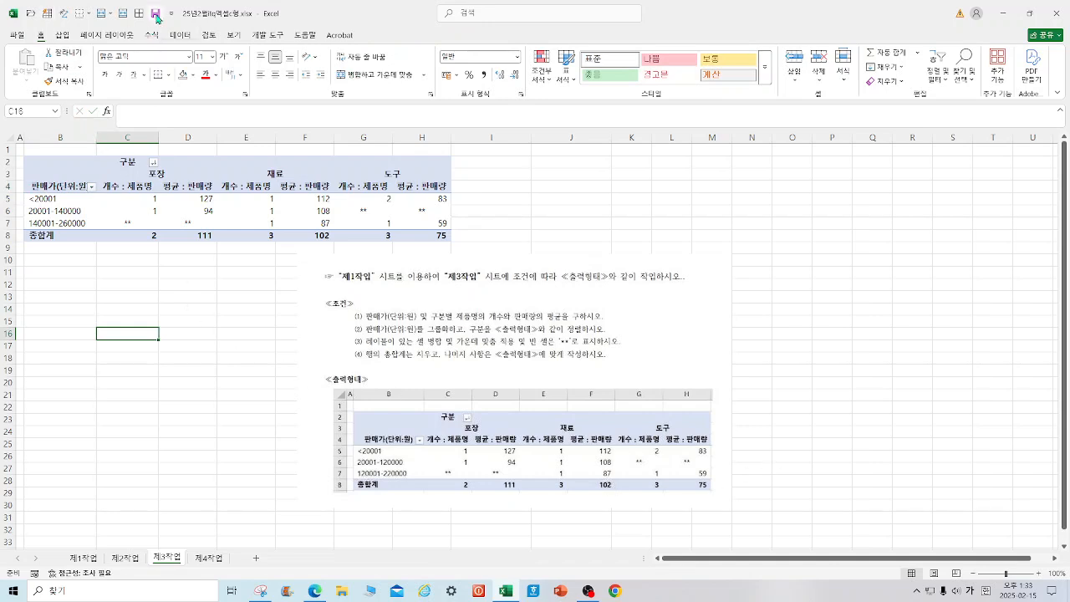
# - Insert a 2-D clustered column chart on sheet 제1작업 from the 제품명, 판매가(단위:원) and 판매량 columns, rows 4 to 12
pyautogui.click(209, 558)
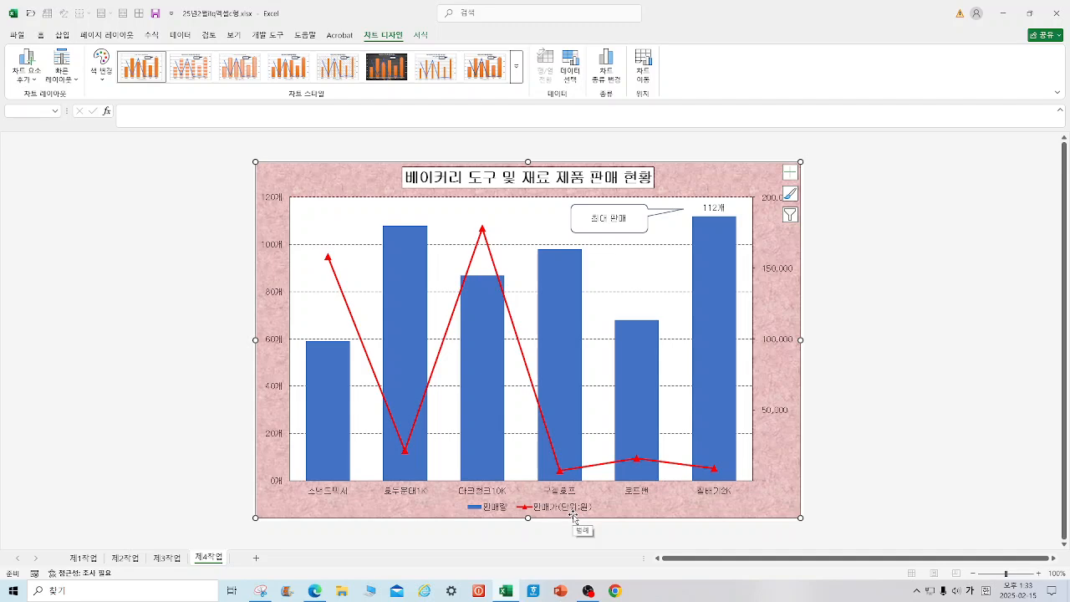
pyautogui.click(77, 560)
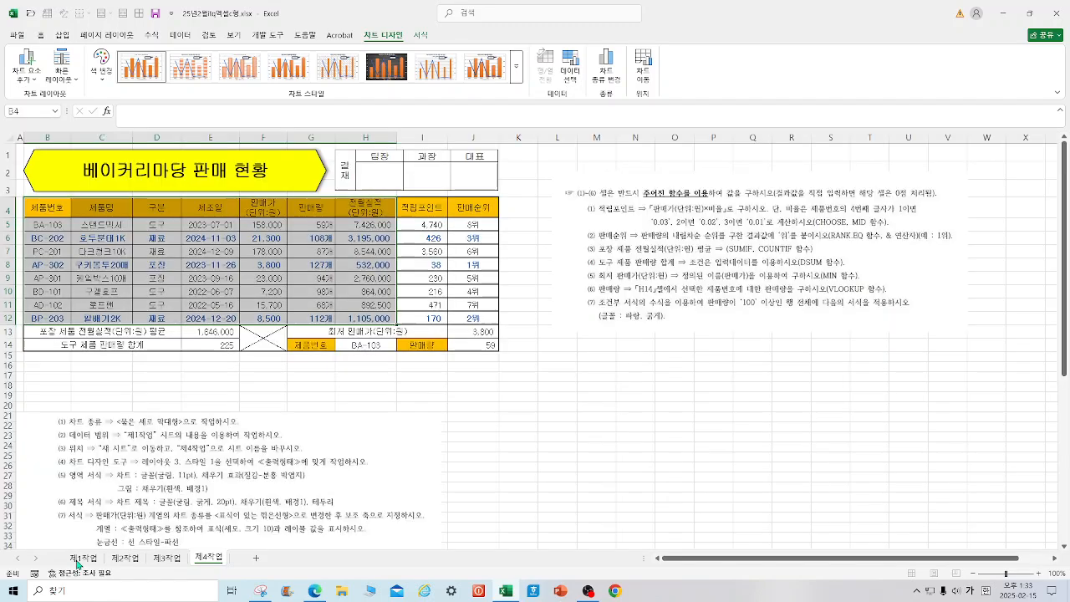
pyautogui.click(240, 386)
pyautogui.moveTo(105, 207); pyautogui.dragTo(111, 314)
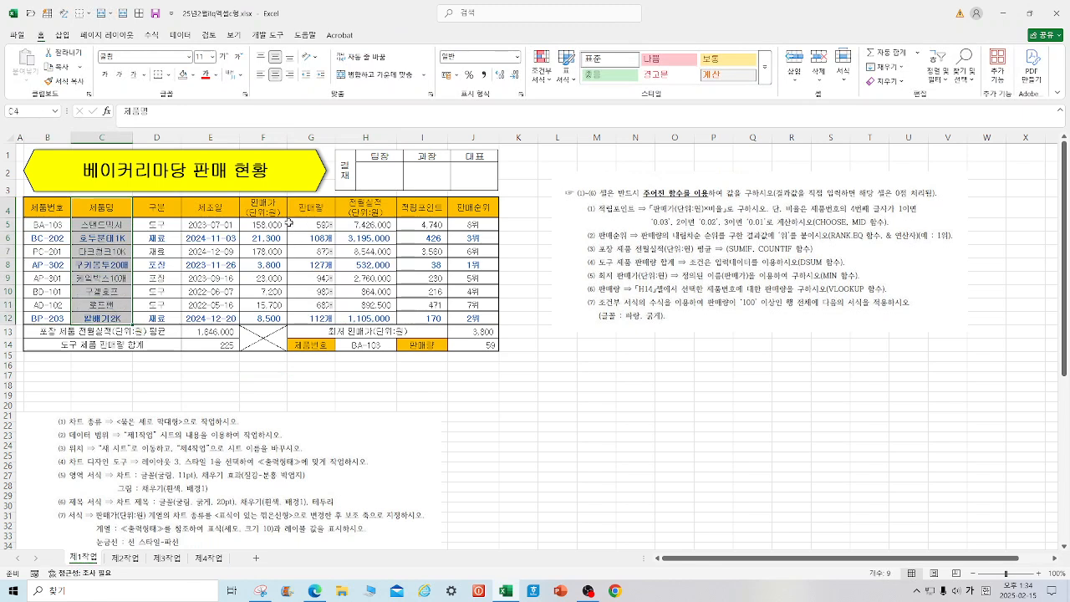
pyautogui.moveTo(269, 207); pyautogui.dragTo(269, 315)
pyautogui.moveTo(319, 209); pyautogui.dragTo(314, 319)
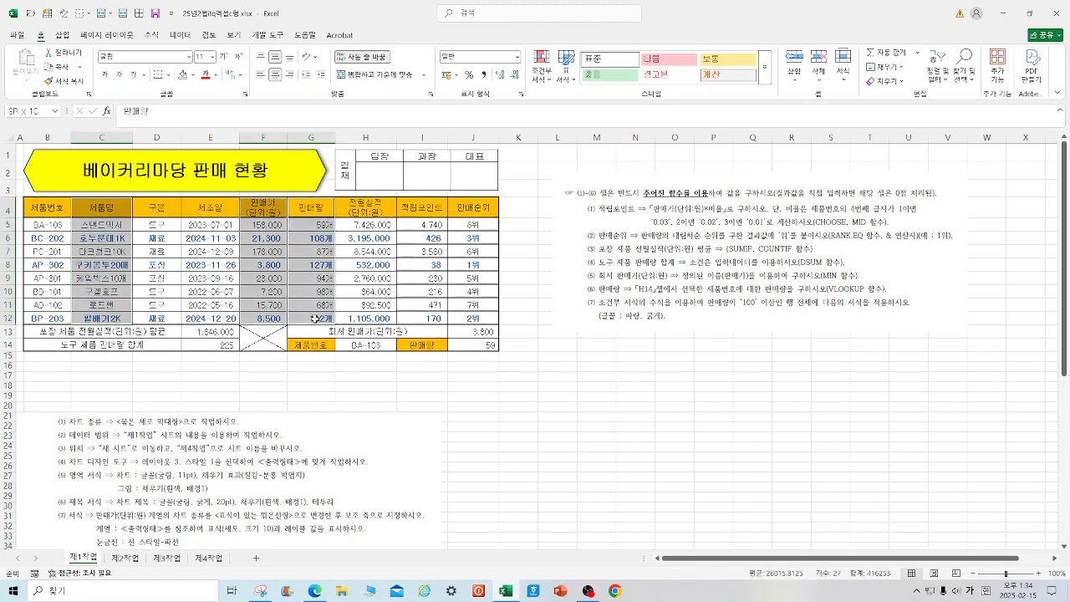
pyautogui.click(63, 35)
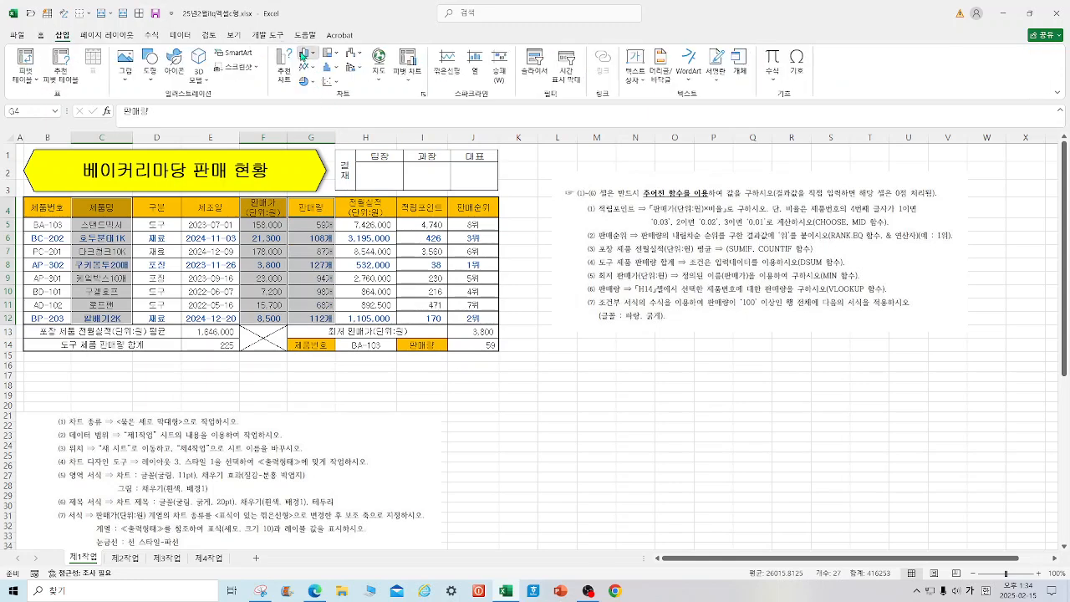
pyautogui.click(306, 53)
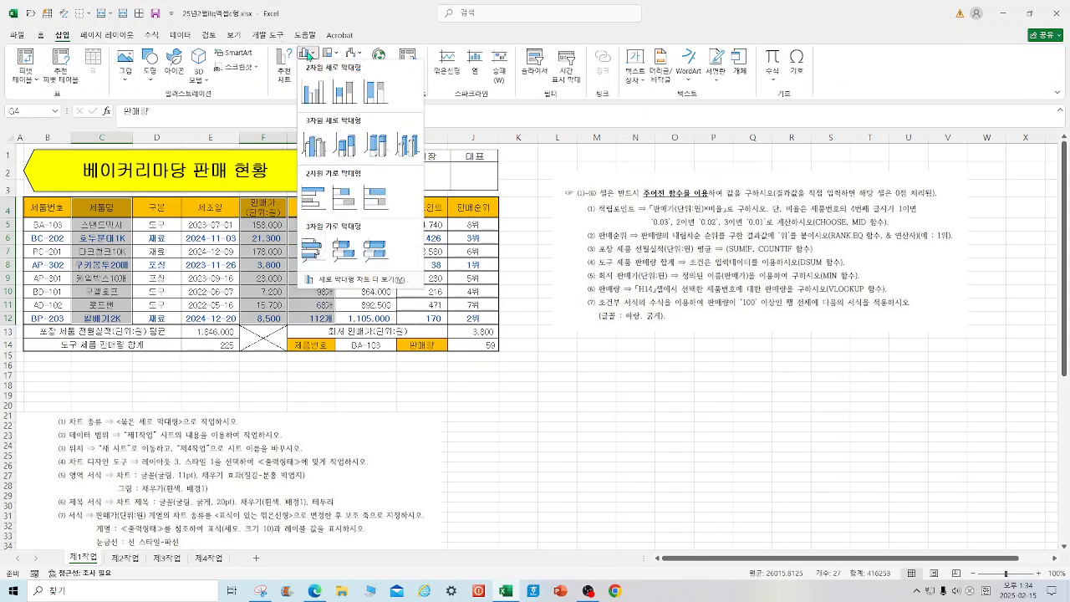
pyautogui.click(316, 93)
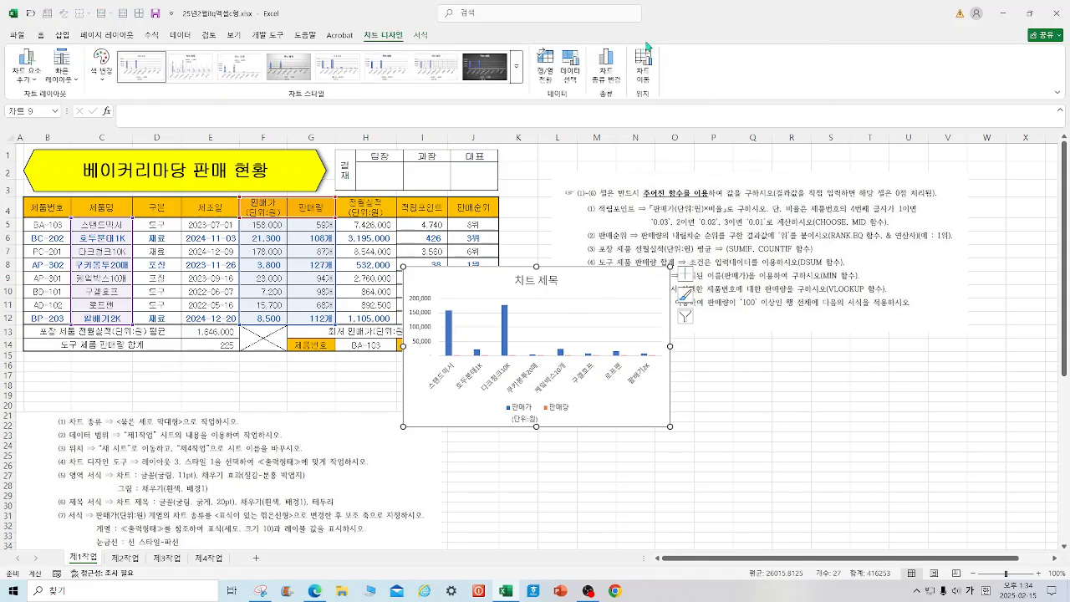
# - Move the chart to a new sheet named 제4작업1 and place that sheet after 제4작업
pyautogui.click(642, 65)
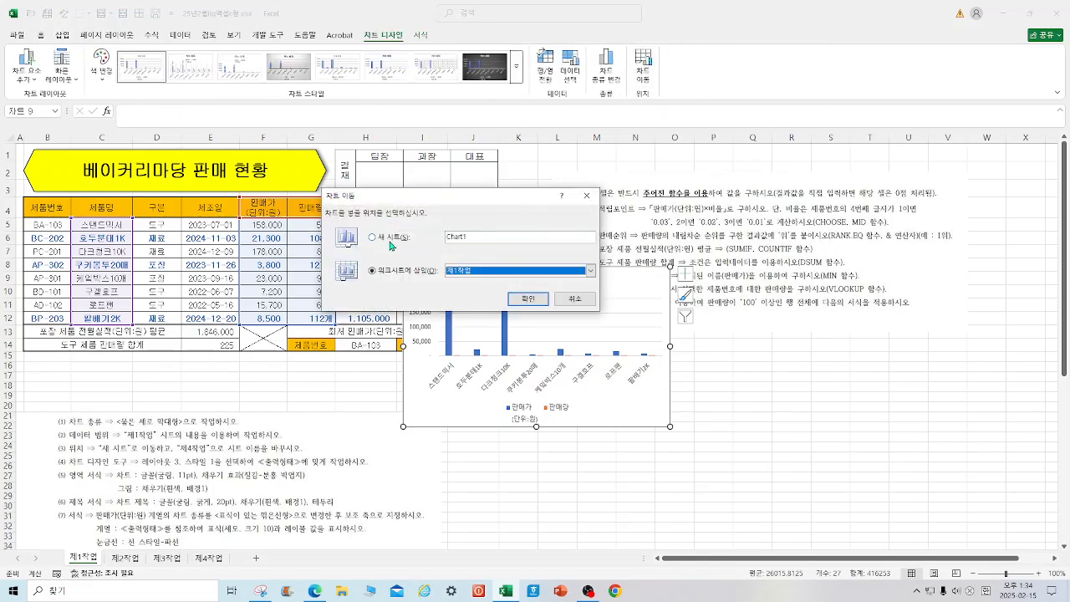
pyautogui.click(390, 242)
pyautogui.write('제4작업')
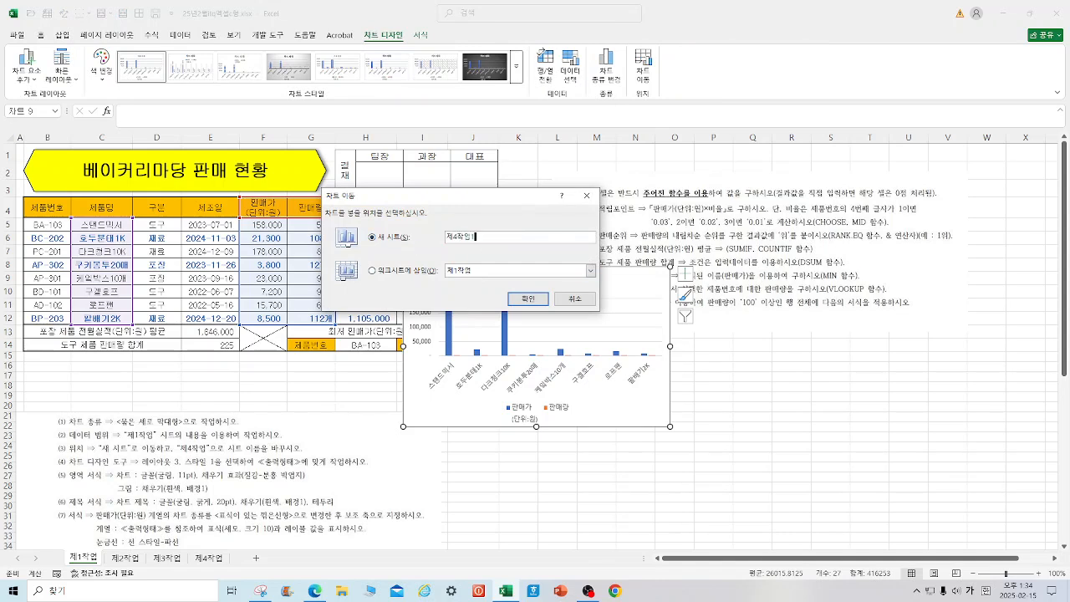
pyautogui.click(528, 298)
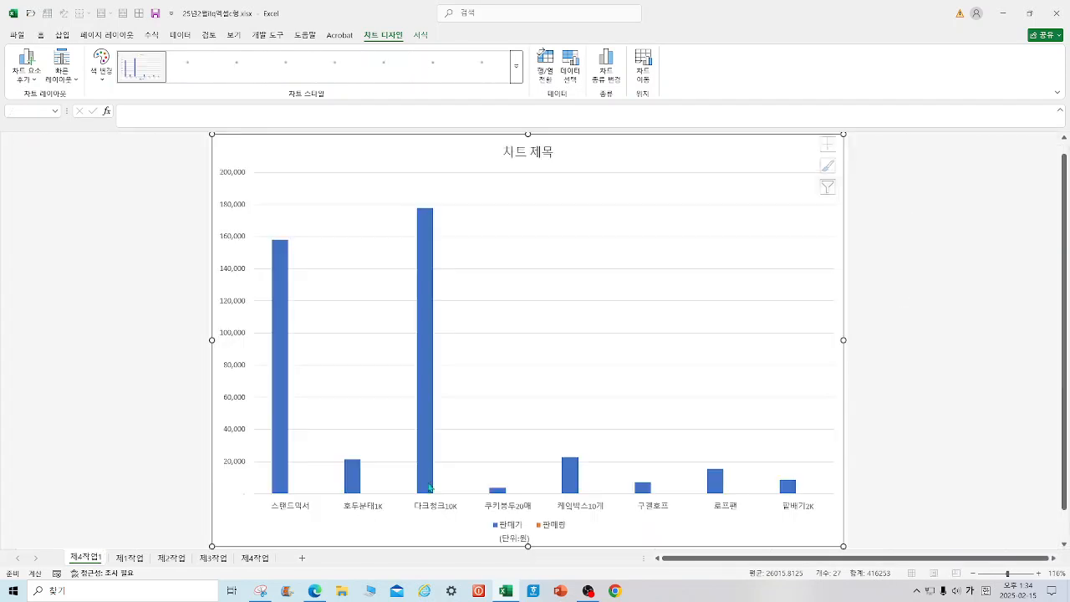
pyautogui.moveTo(83, 566); pyautogui.dragTo(284, 556)
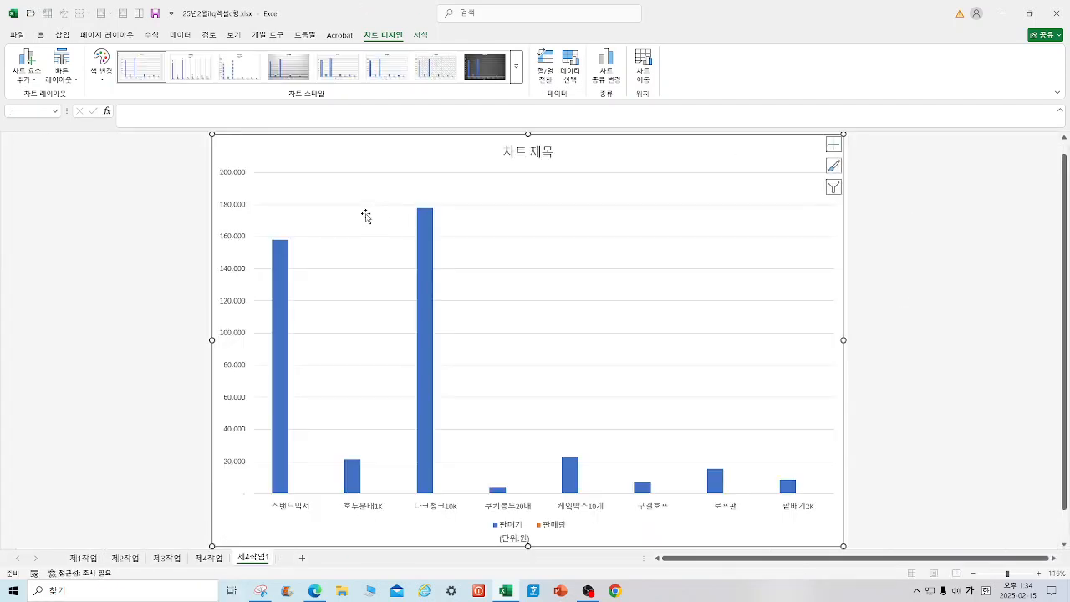
# - Apply quick layout 레이아웃 3 to the chart on 제4작업1
pyautogui.click(76, 84)
pyautogui.click(122, 109)
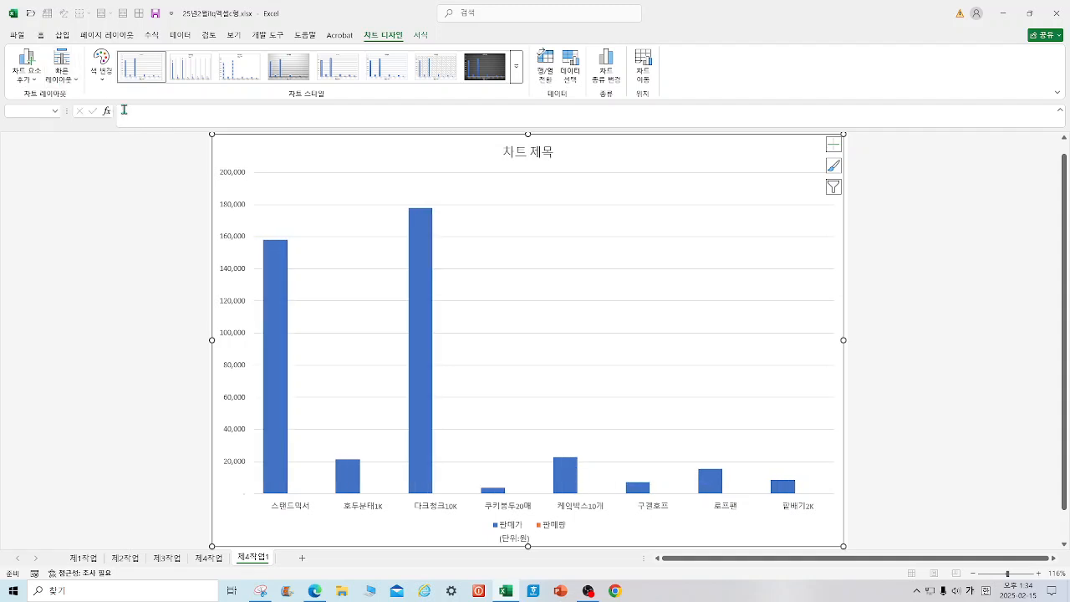
# - Change the 판매량 series on 제4작업1 to a line with markers on the secondary axis
pyautogui.click(209, 558)
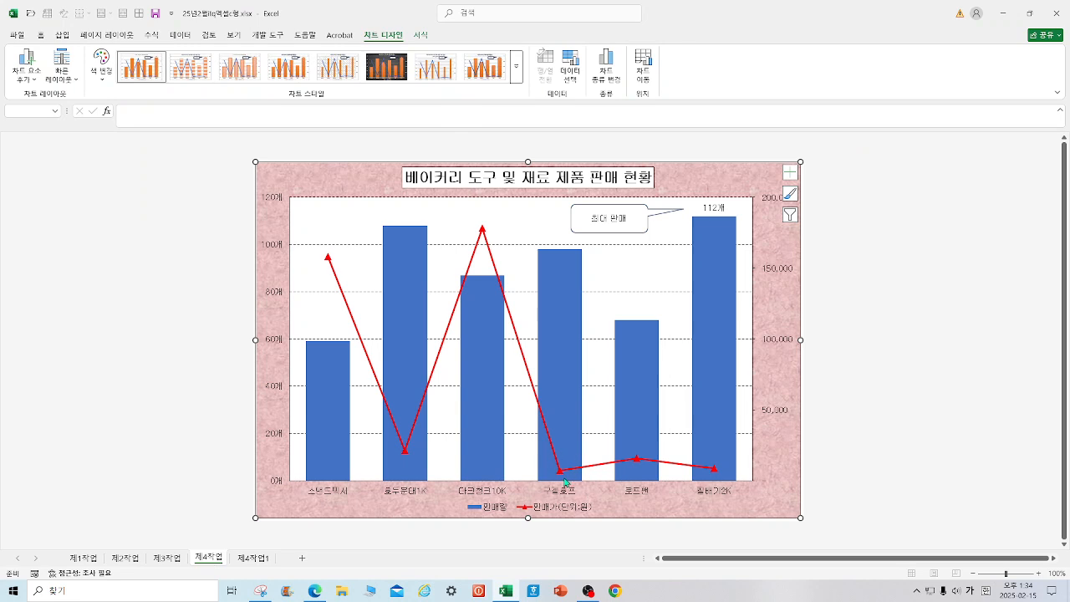
pyautogui.click(253, 559)
pyautogui.rightClick(425, 416)
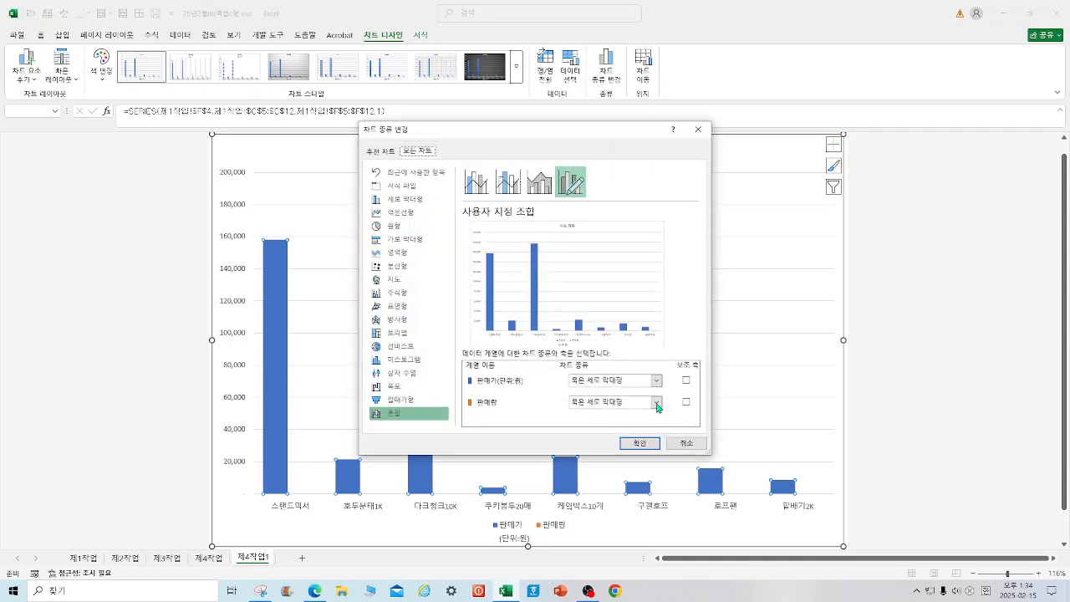
pyautogui.click(657, 407)
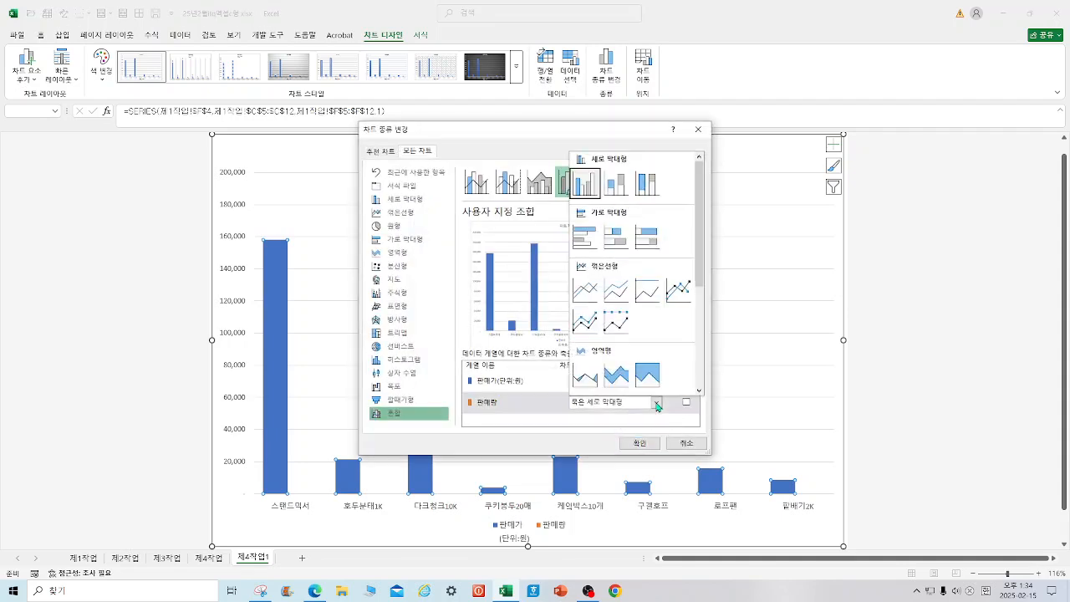
pyautogui.click(681, 297)
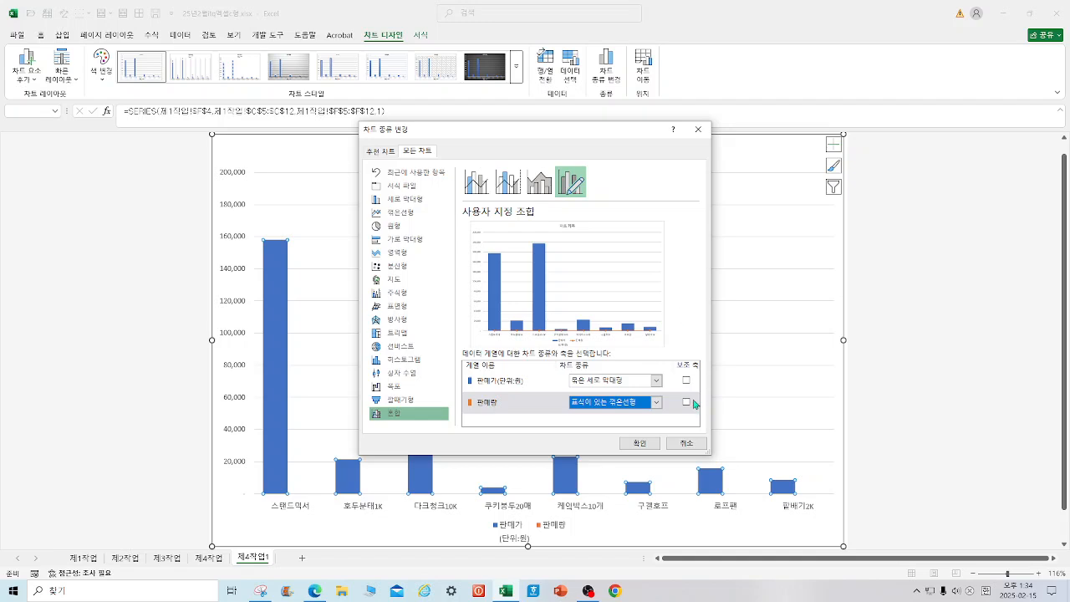
pyautogui.click(686, 402)
pyautogui.click(641, 443)
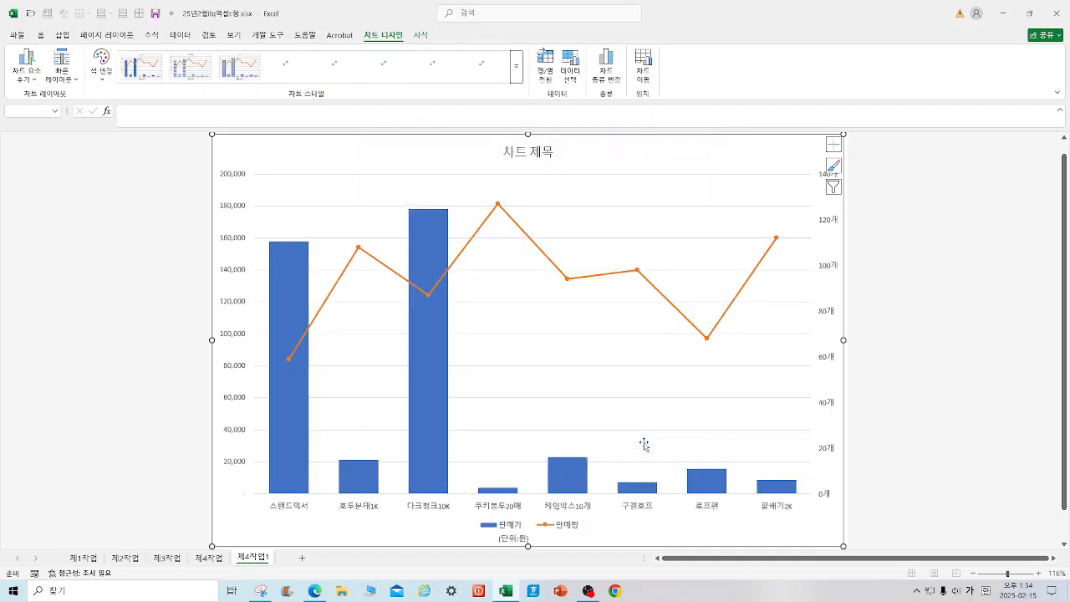
# - Following the 제4작업 sample, set 판매량 to clustered column on the primary axis and 판매가(단위:원) to line with markers on the secondary axis
pyautogui.click(212, 560)
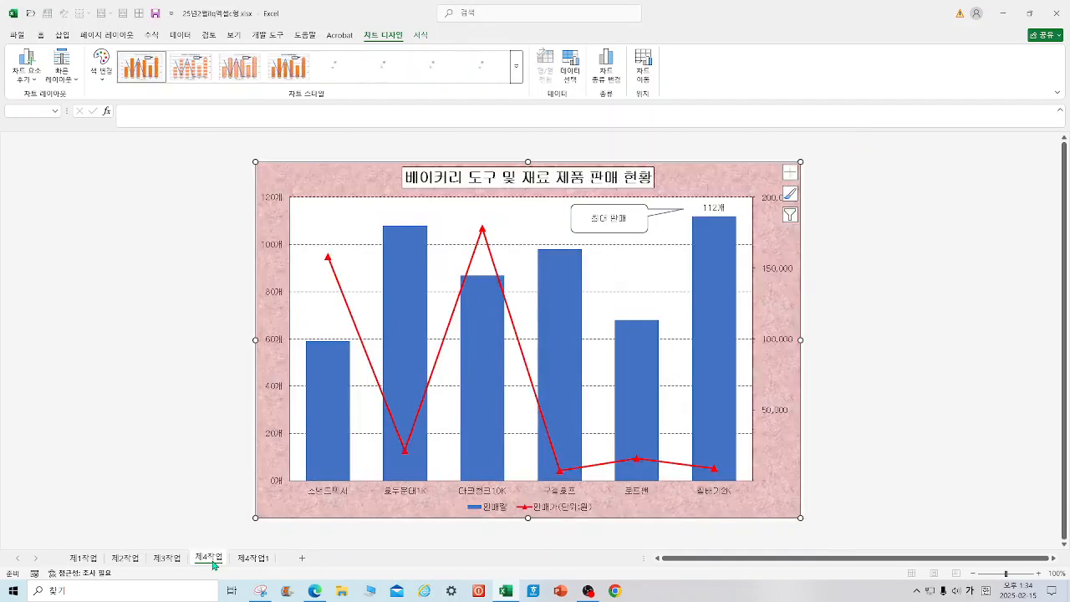
pyautogui.click(260, 558)
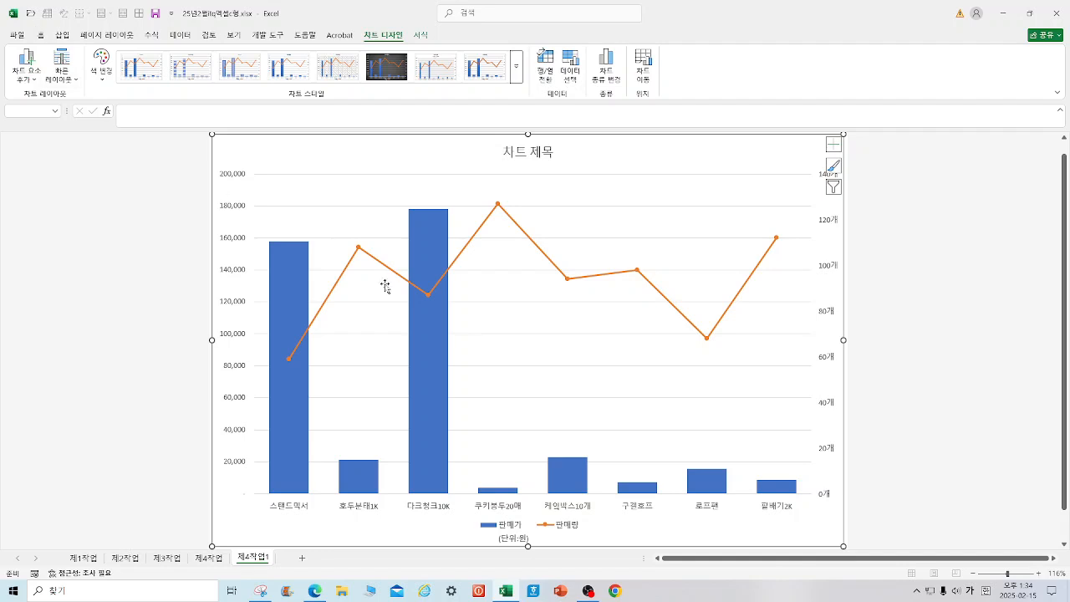
pyautogui.rightClick(420, 353)
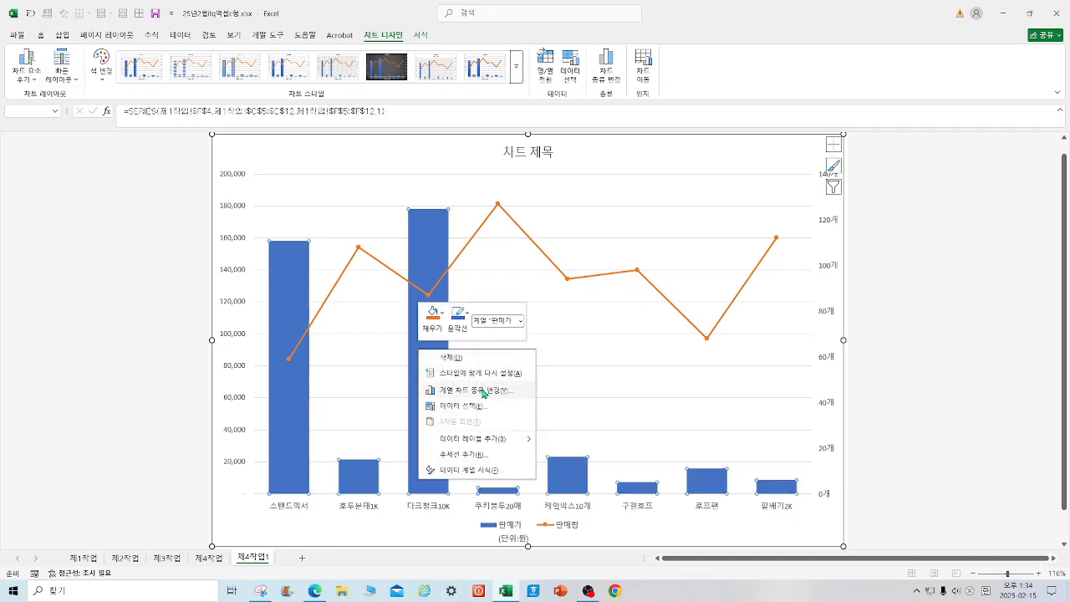
pyautogui.click(486, 390)
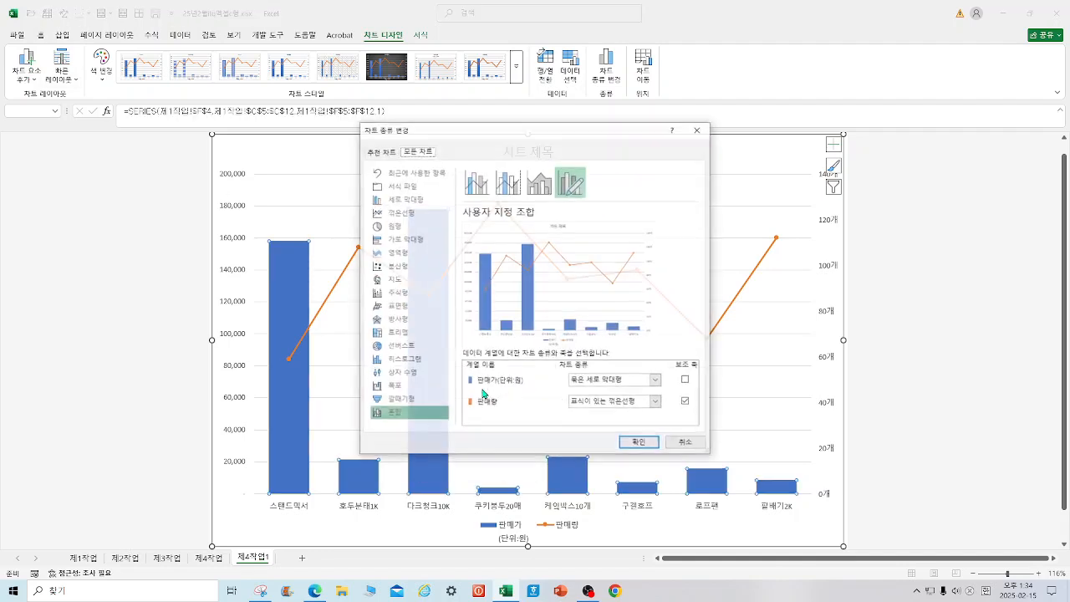
pyautogui.click(657, 402)
pyautogui.click(612, 230)
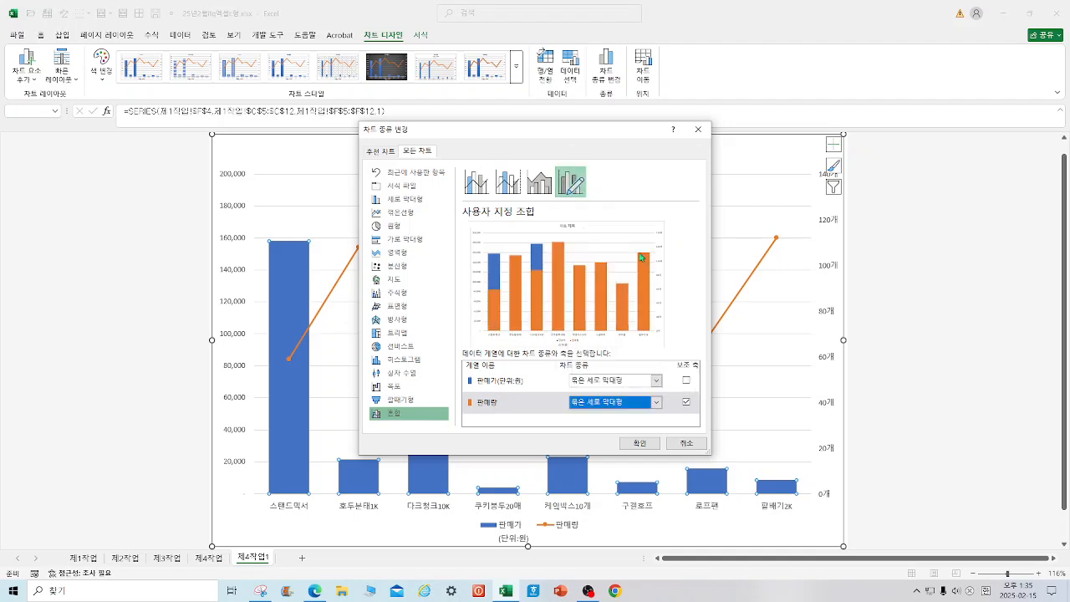
pyautogui.click(657, 384)
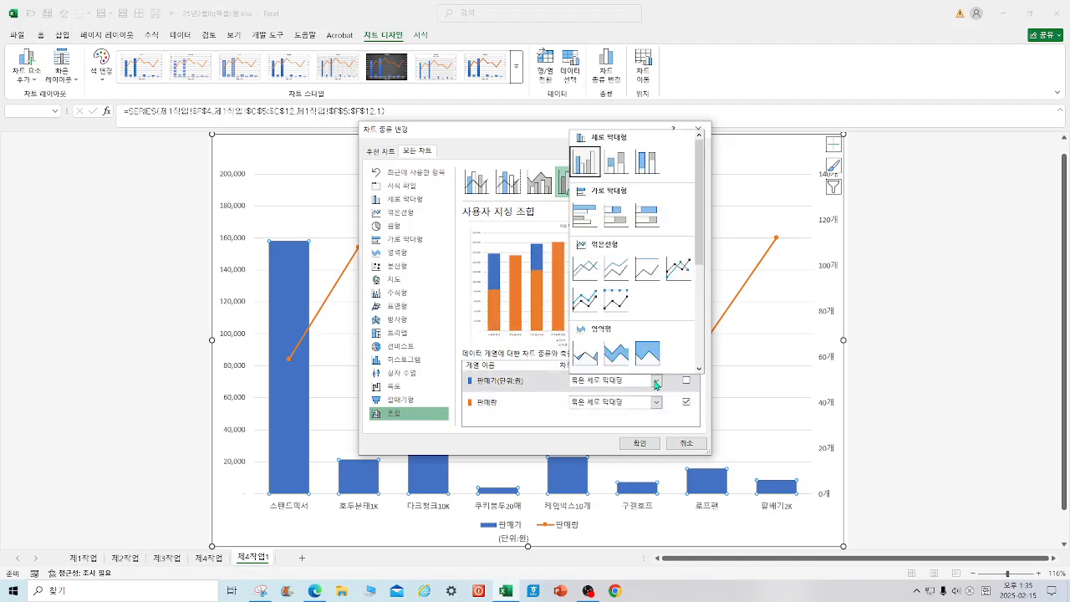
pyautogui.click(684, 278)
pyautogui.click(687, 381)
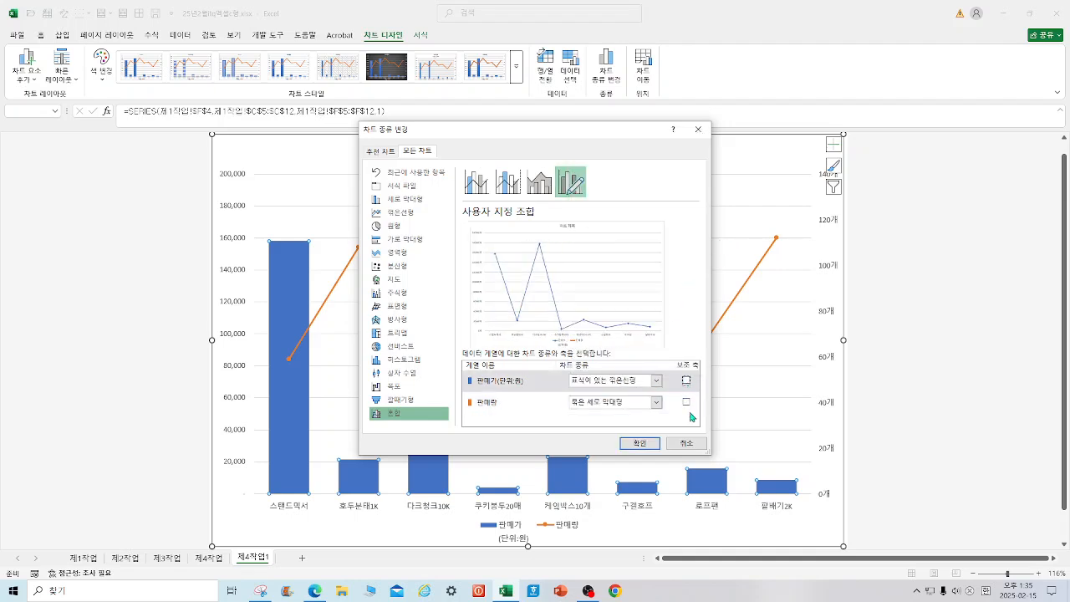
pyautogui.click(686, 382)
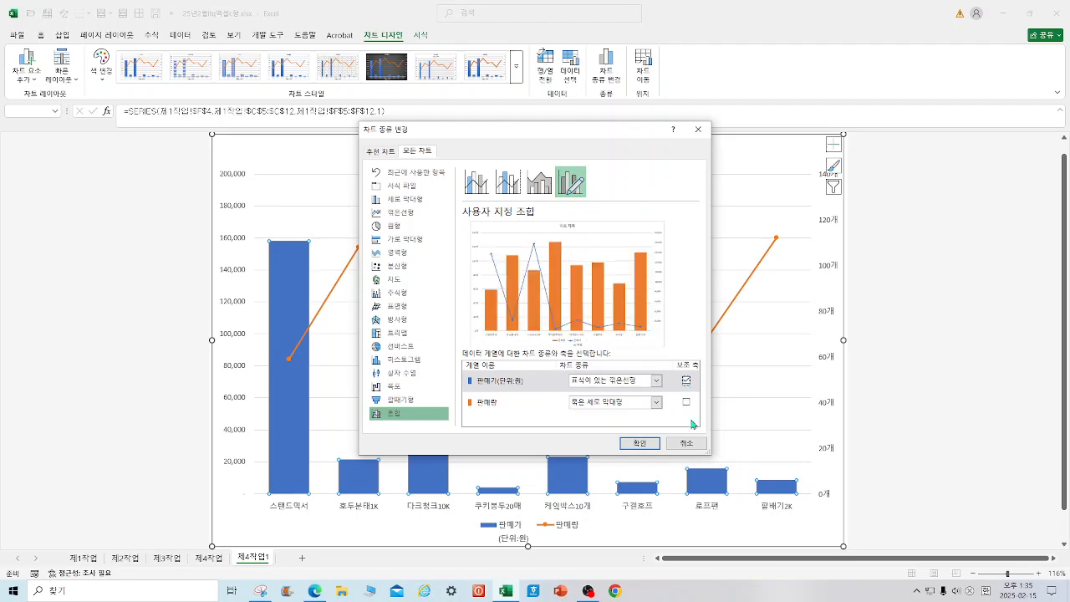
pyautogui.click(641, 443)
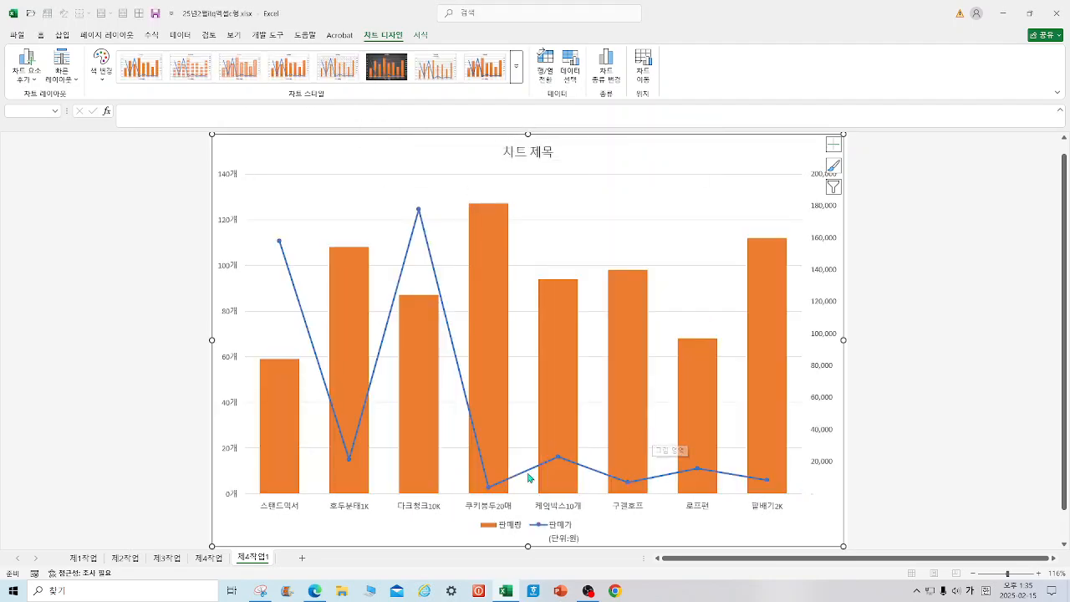
# - Fill the chart area on 제4작업1 with the pink paper texture used in the 제4작업 sample
pyautogui.click(222, 558)
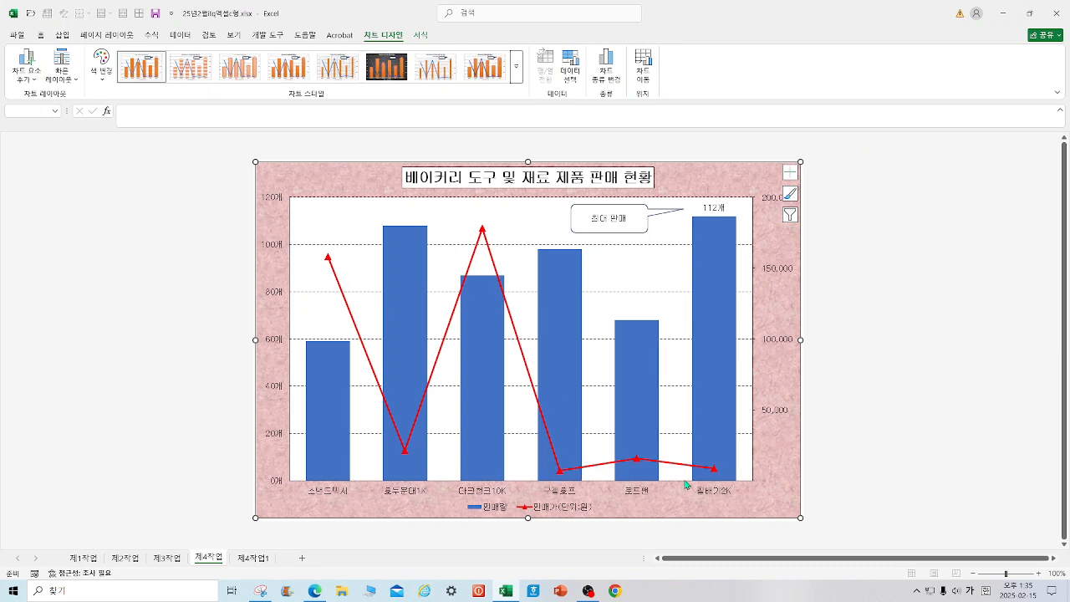
pyautogui.click(259, 561)
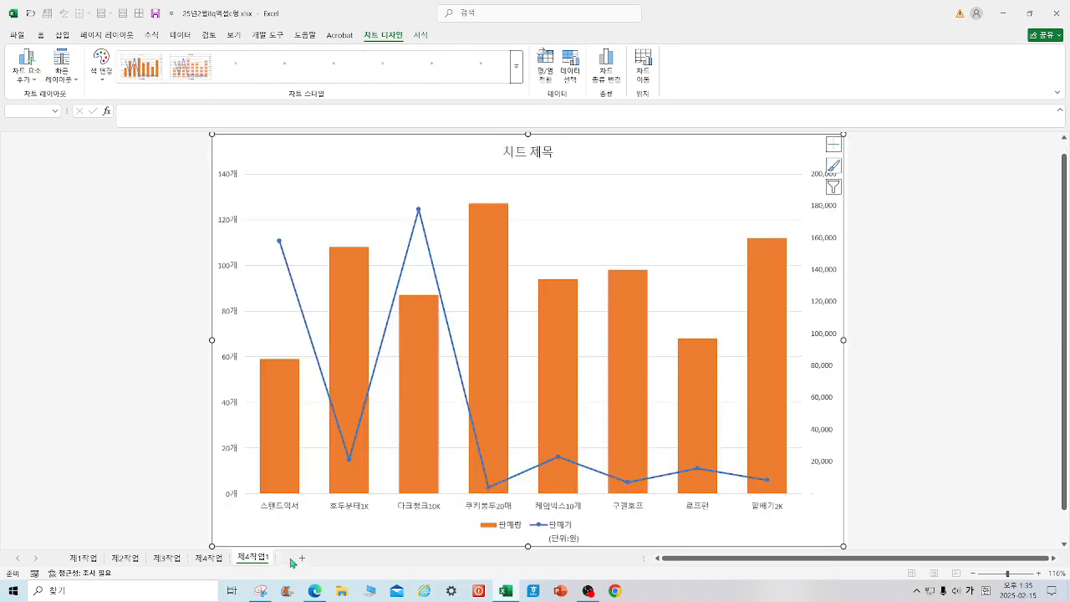
pyautogui.rightClick(667, 529)
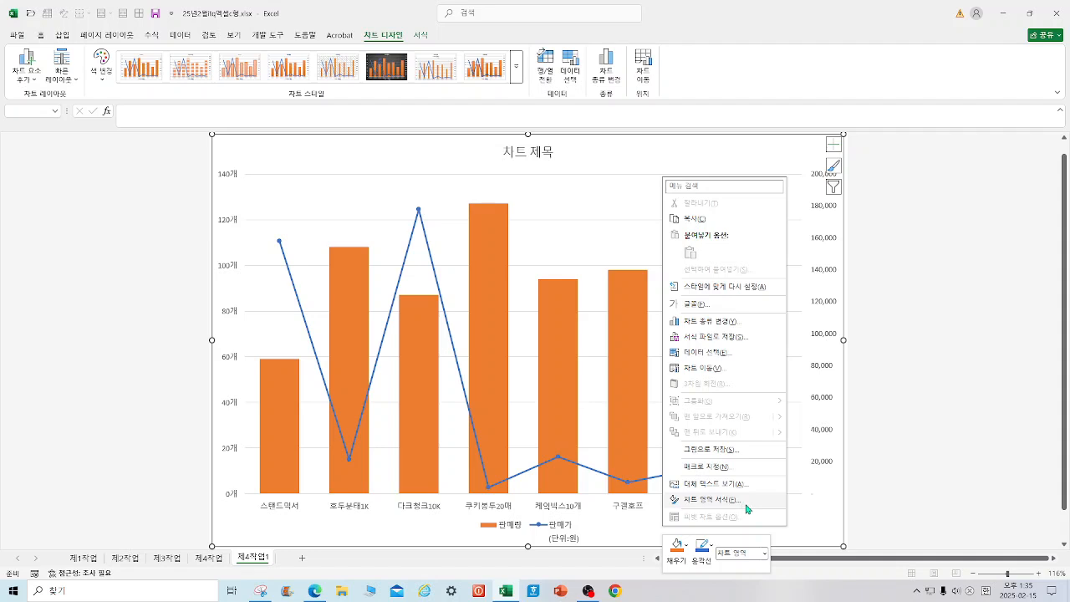
pyautogui.click(687, 546)
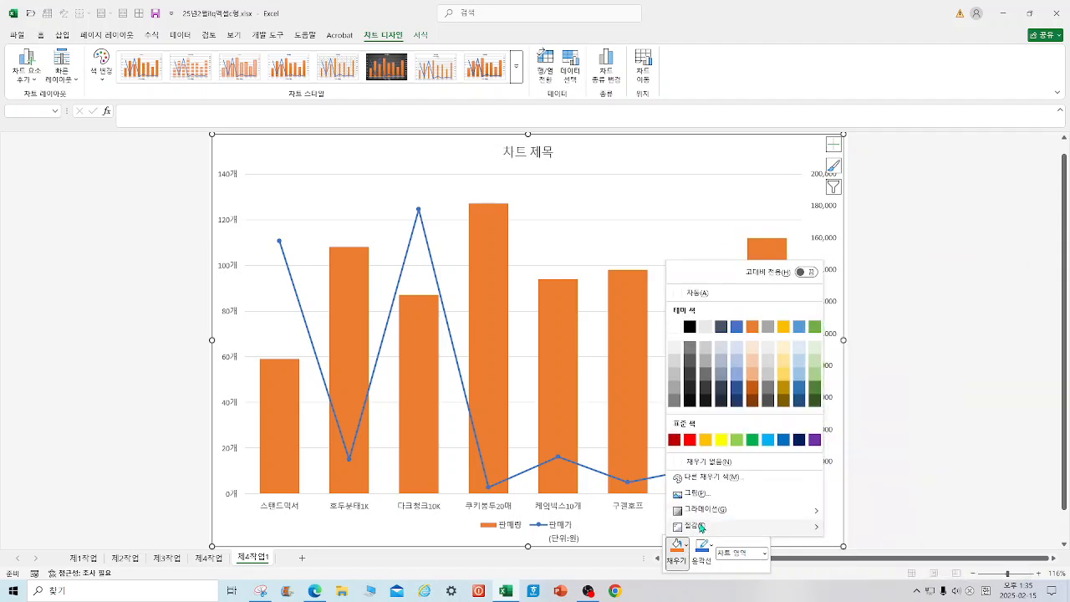
pyautogui.click(891, 478)
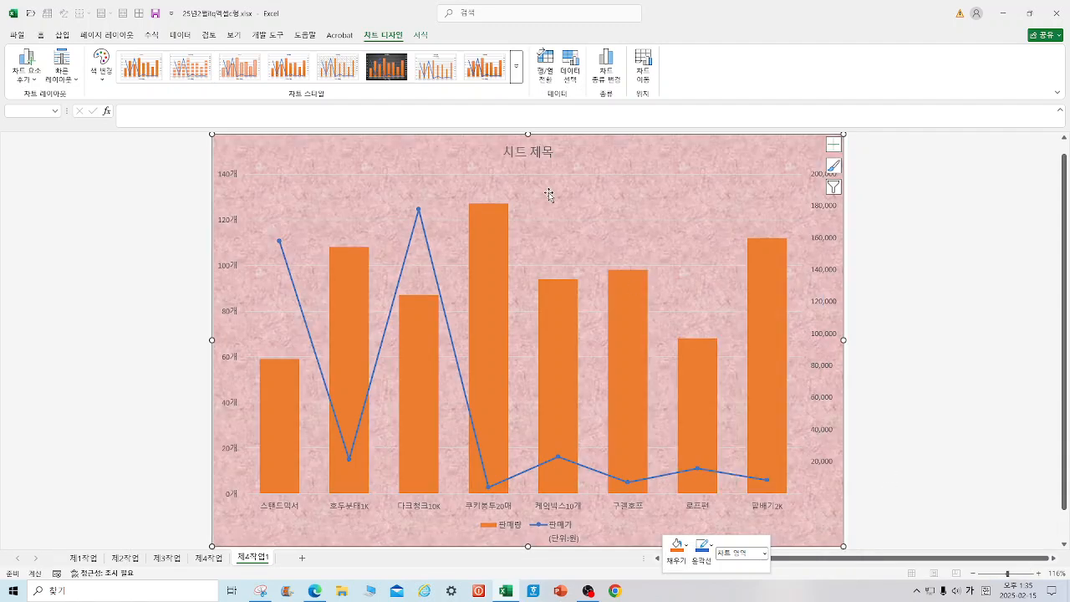
# - Fill the chart's plot area with solid white
pyautogui.rightClick(547, 194)
pyautogui.click(573, 158)
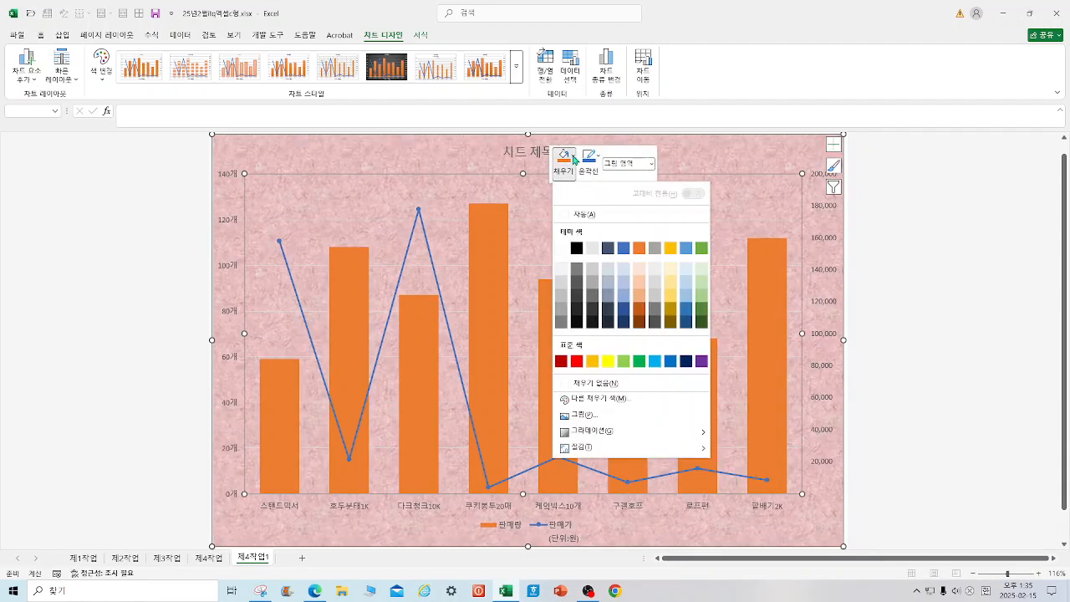
pyautogui.click(560, 247)
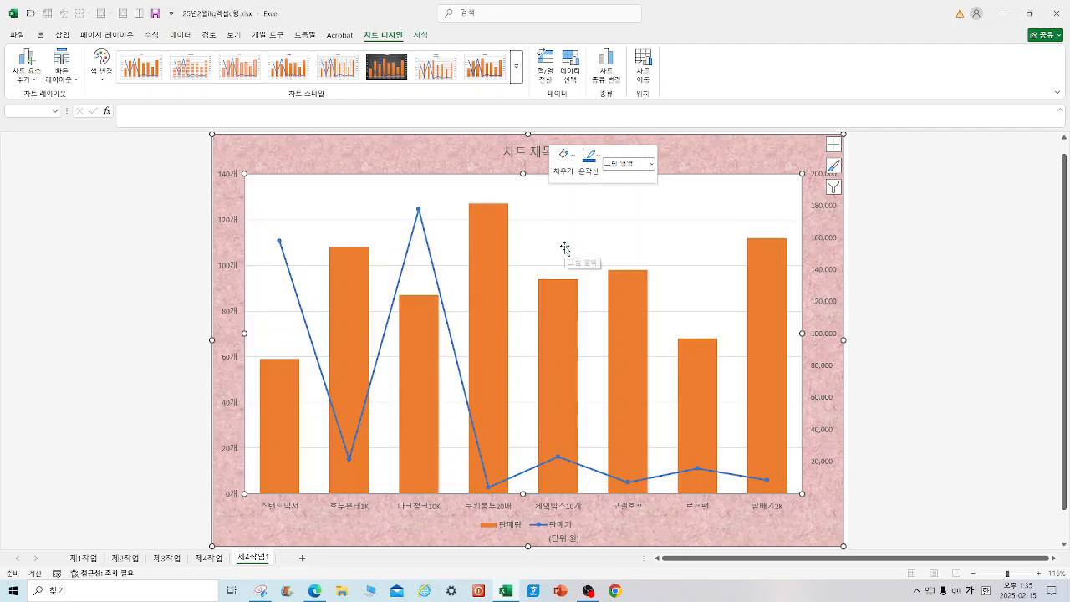
# - Format the primary axis major gridlines as black dashed lines and save the workbook
pyautogui.rightClick(565, 224)
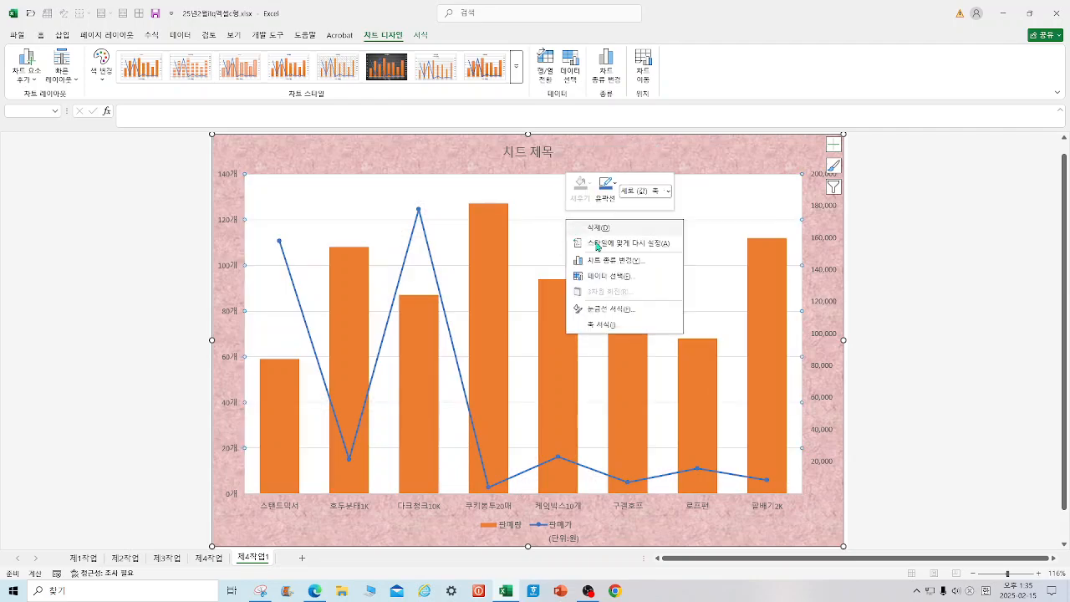
pyautogui.click(630, 307)
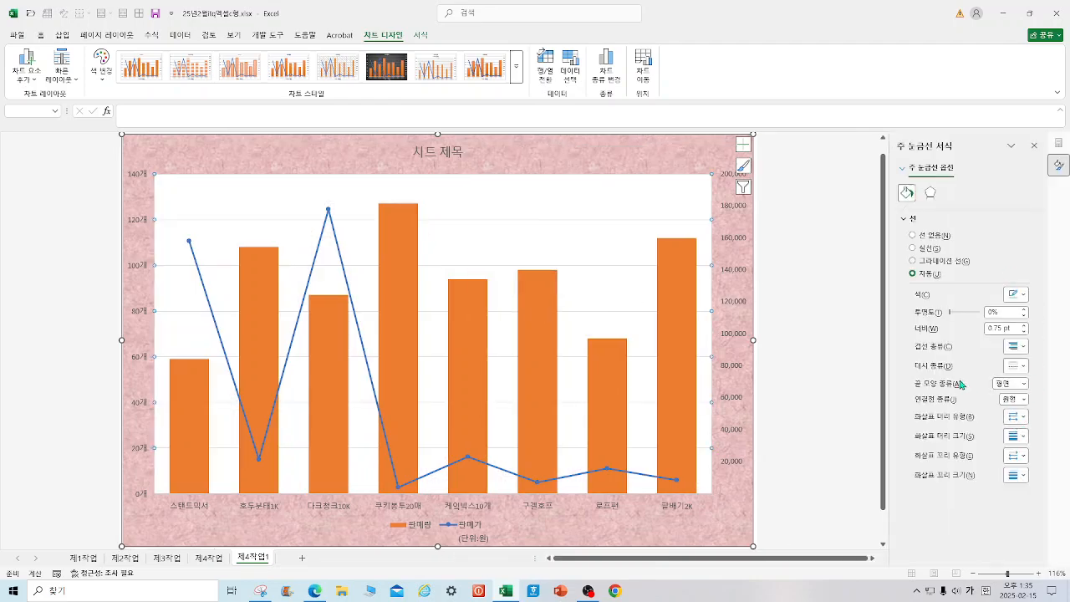
pyautogui.click(1026, 370)
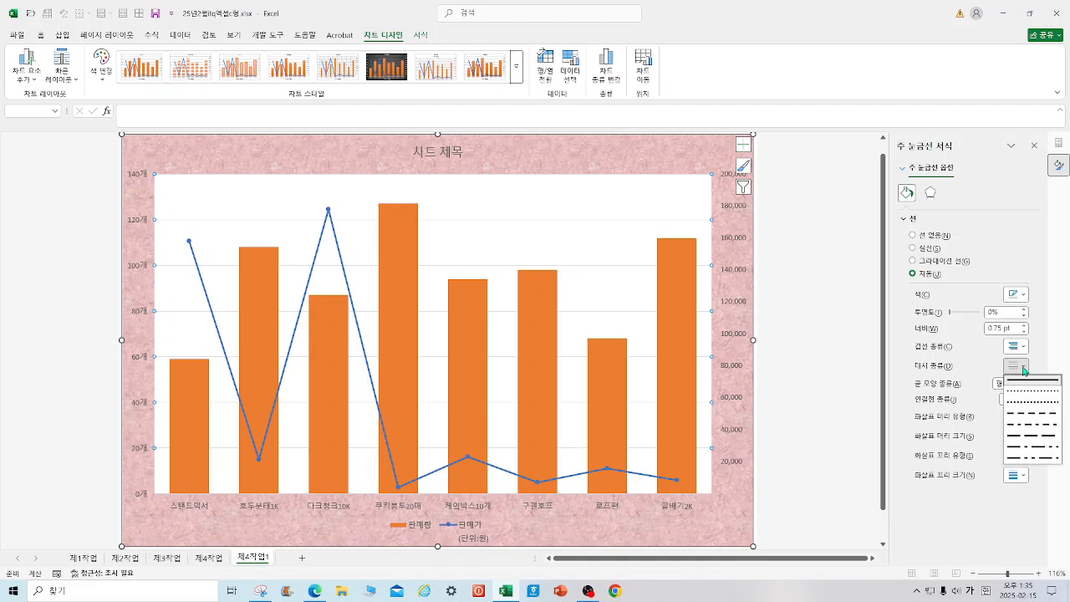
pyautogui.click(1037, 416)
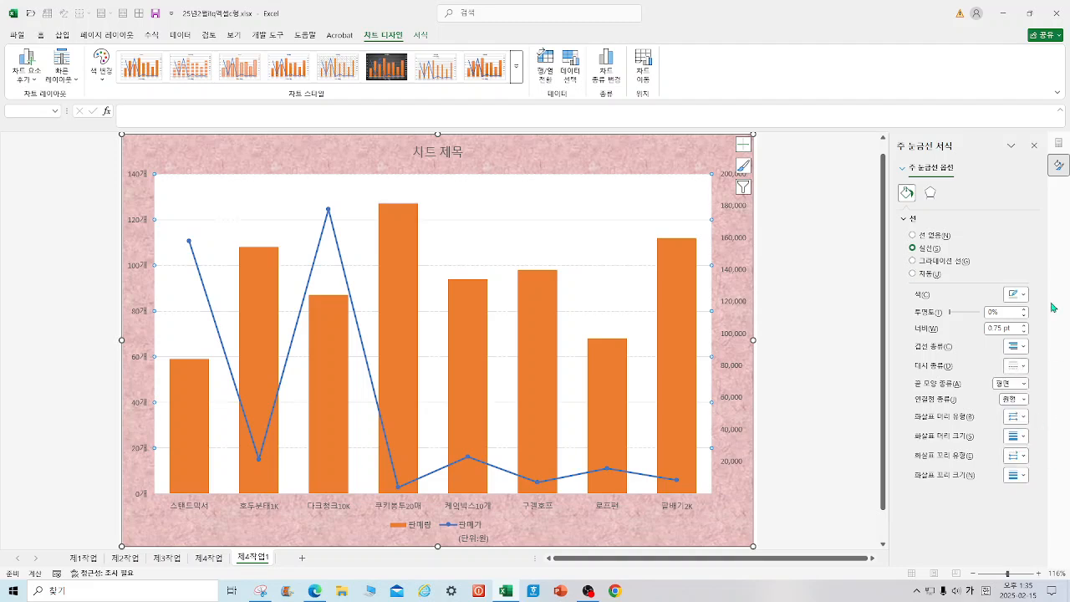
pyautogui.click(1026, 296)
pyautogui.click(935, 354)
pyautogui.click(156, 14)
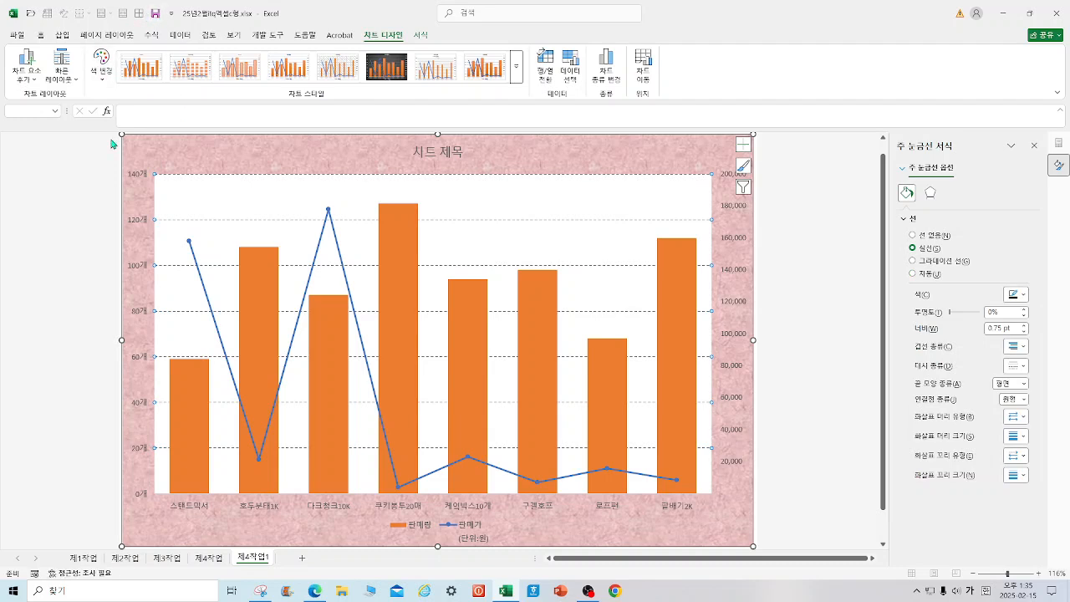
# - Set the font of the whole chart area to 굴림 at size 11
pyautogui.click(41, 36)
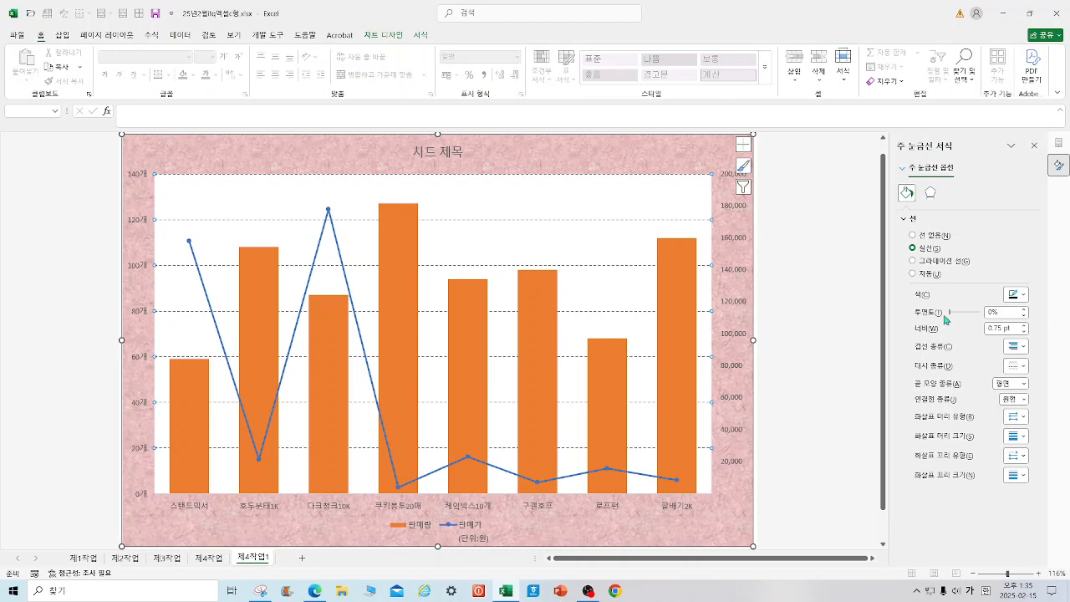
pyautogui.click(844, 300)
pyautogui.click(596, 158)
pyautogui.click(151, 57)
pyautogui.write('굴림')
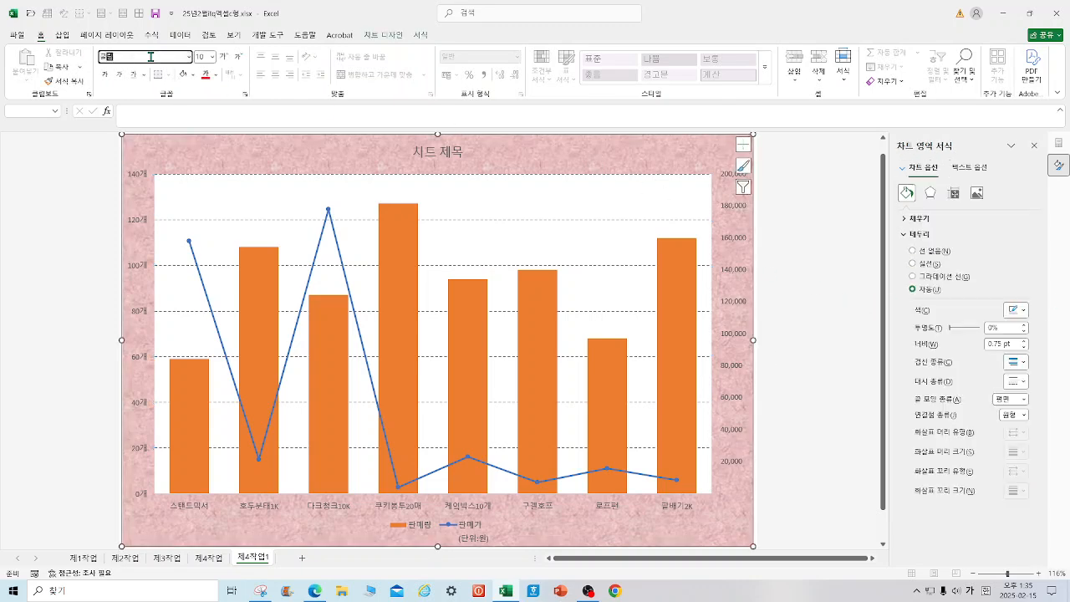
pyautogui.press('Return')
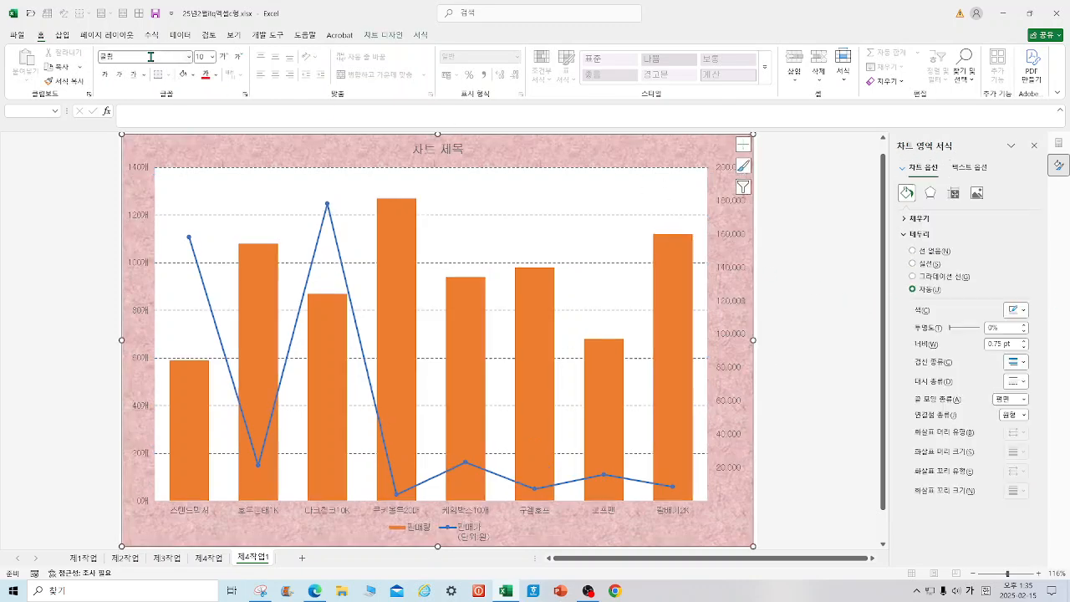
pyautogui.click(213, 57)
pyautogui.click(207, 124)
pyautogui.click(834, 368)
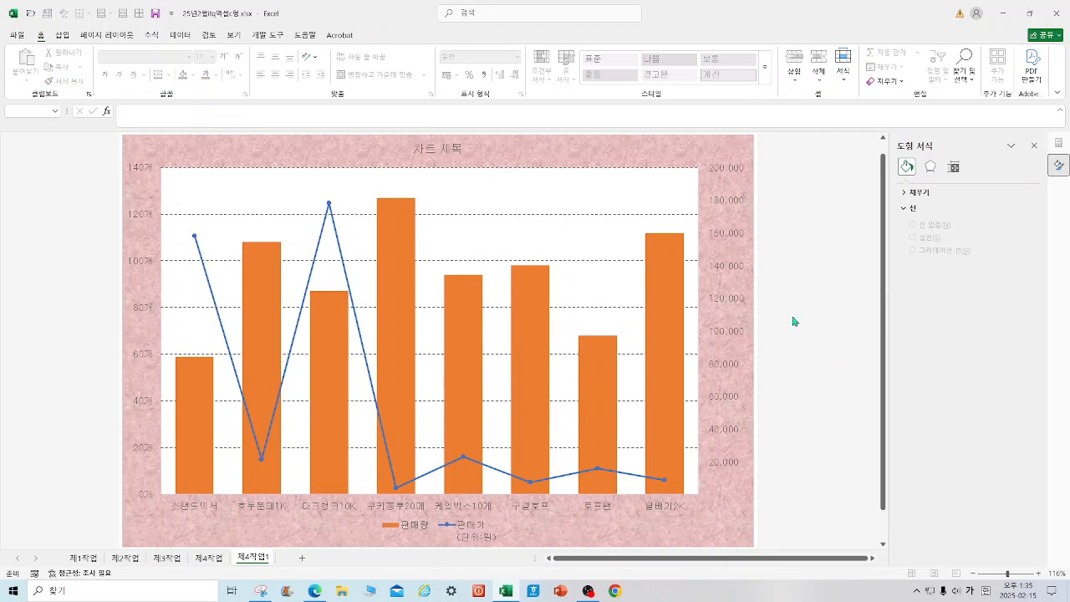
# - Replace the placeholder chart title with 베이커리 도구 및 재료 제품 판매 현황
pyautogui.click(435, 151)
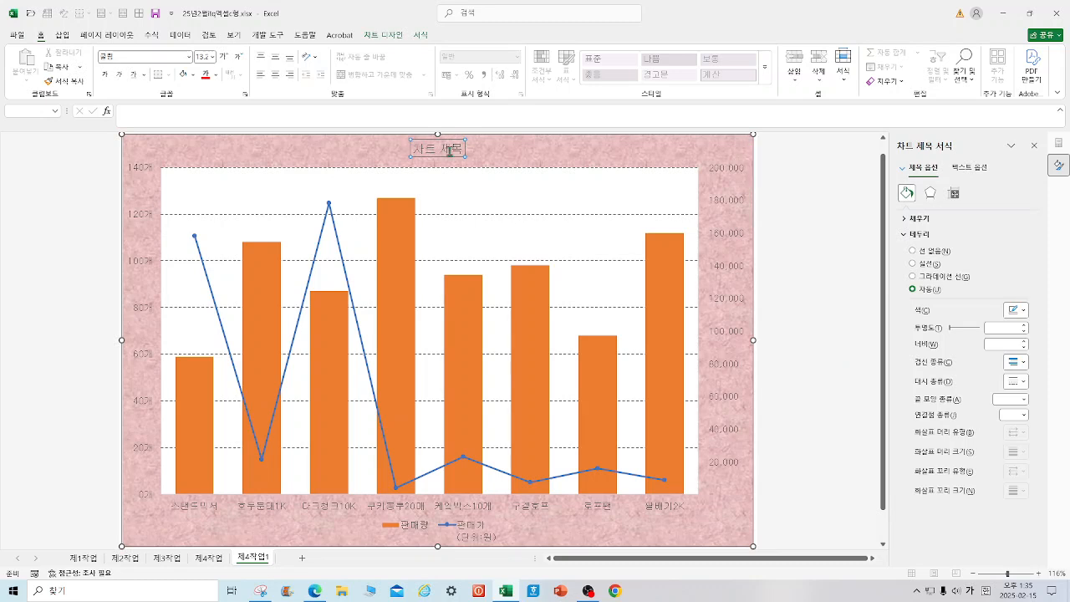
pyautogui.moveTo(417, 150); pyautogui.dragTo(474, 157)
pyautogui.write('베이')
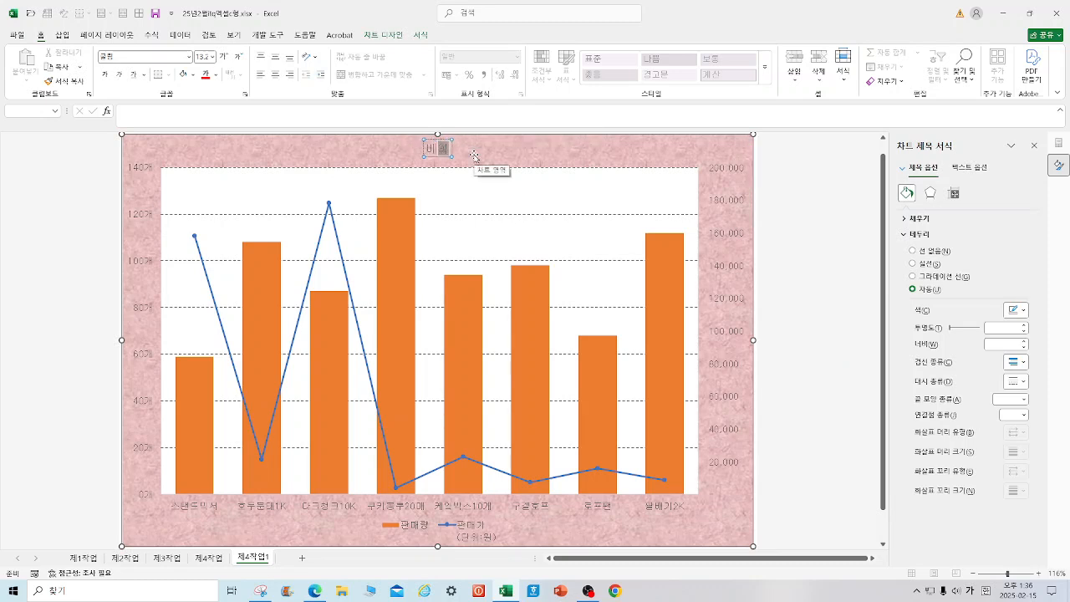
pyautogui.write('커리 도구 및 주방')
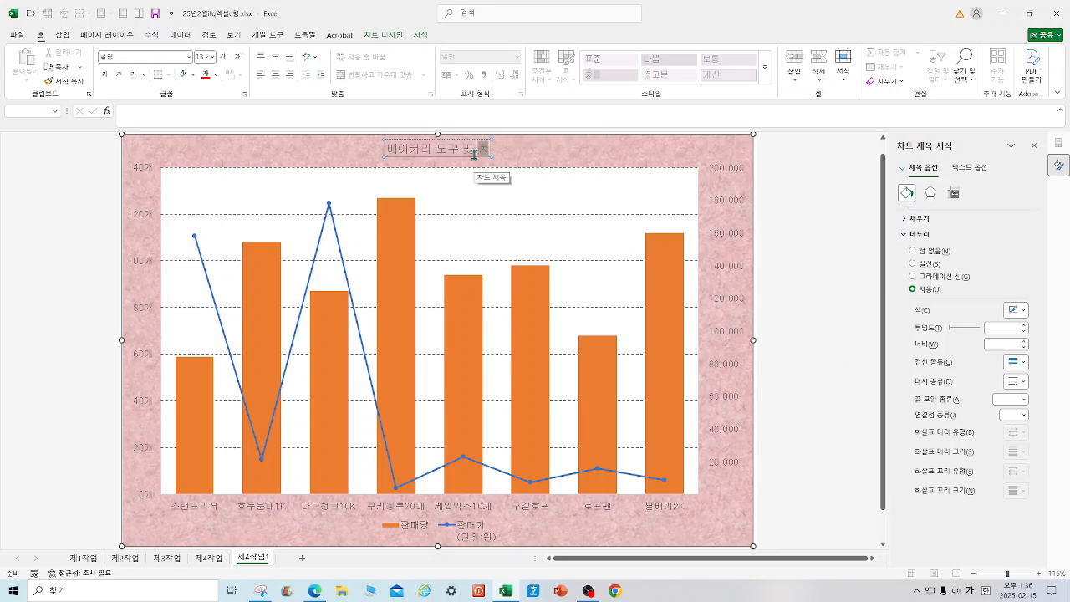
pyautogui.press('BackSpace')
pyautogui.press('BackSpace')
pyautogui.write('재료 제품 판매')
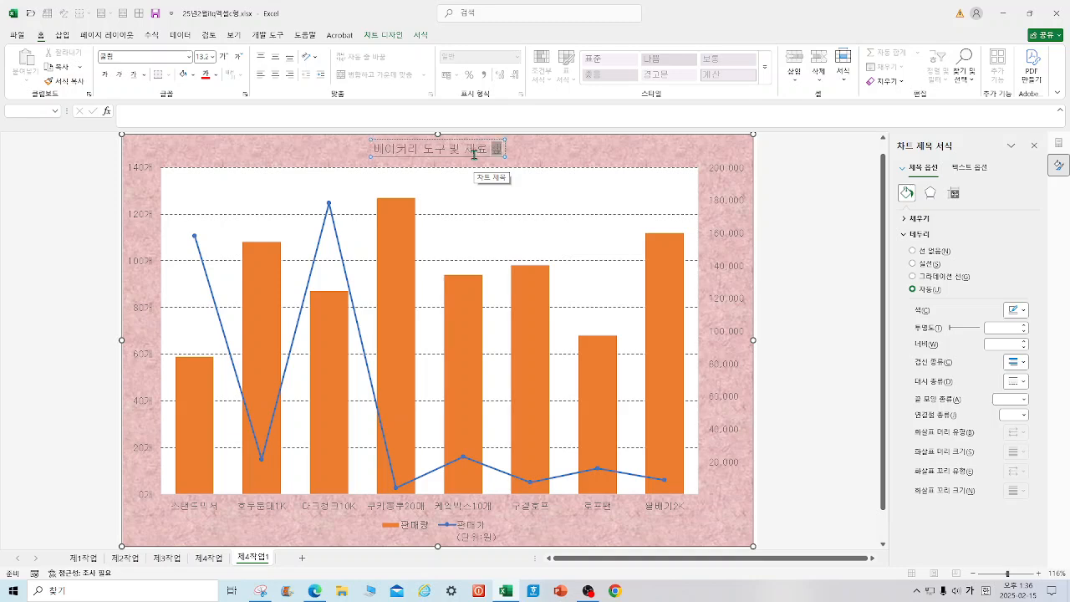
pyautogui.write(' 현황')
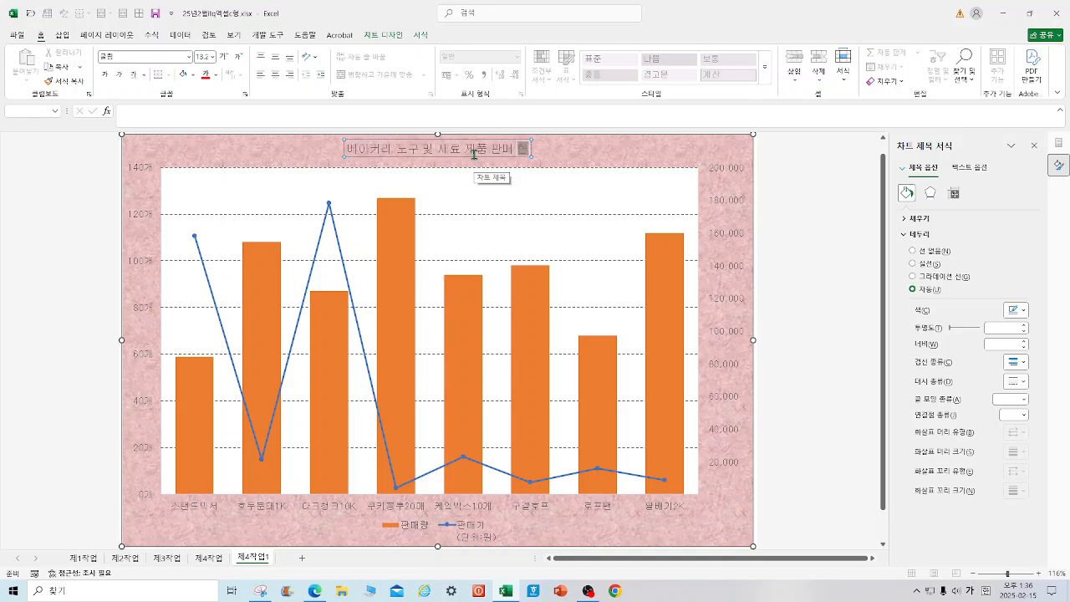
# - Set the chart title text to 20 pt and make it bold
pyautogui.moveTo(341, 149); pyautogui.dragTo(537, 150)
pyautogui.click(212, 57)
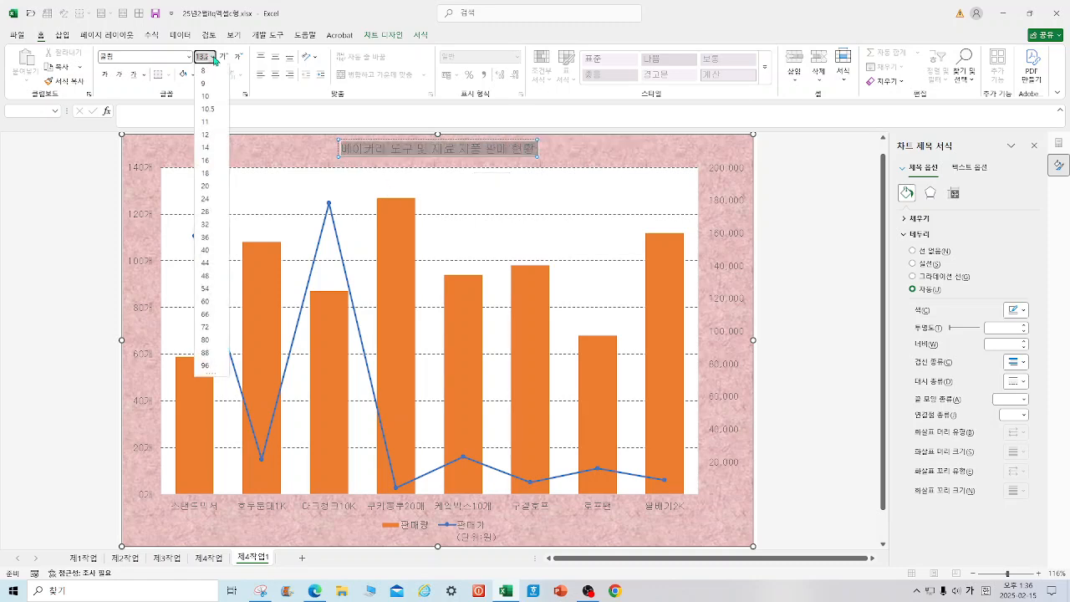
pyautogui.click(207, 187)
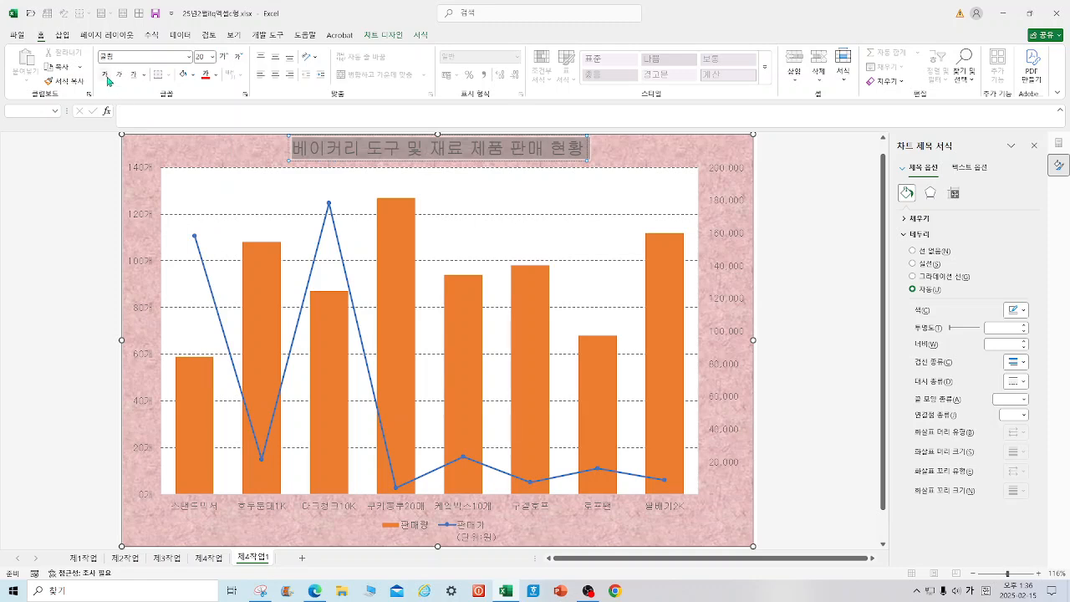
# - Give the chart title a white fill and a black outline
pyautogui.click(420, 35)
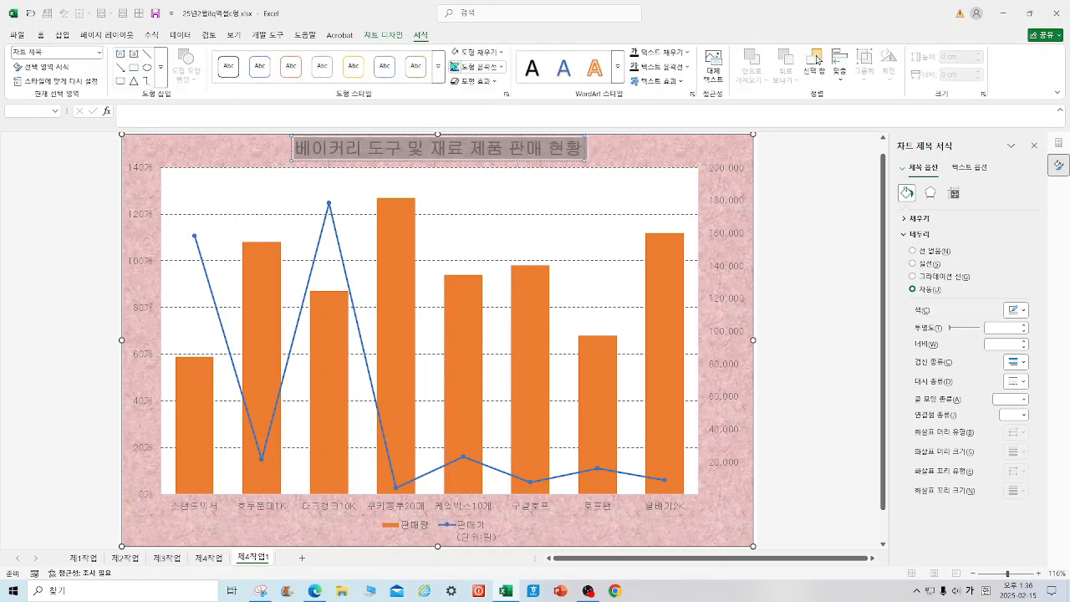
pyautogui.click(477, 66)
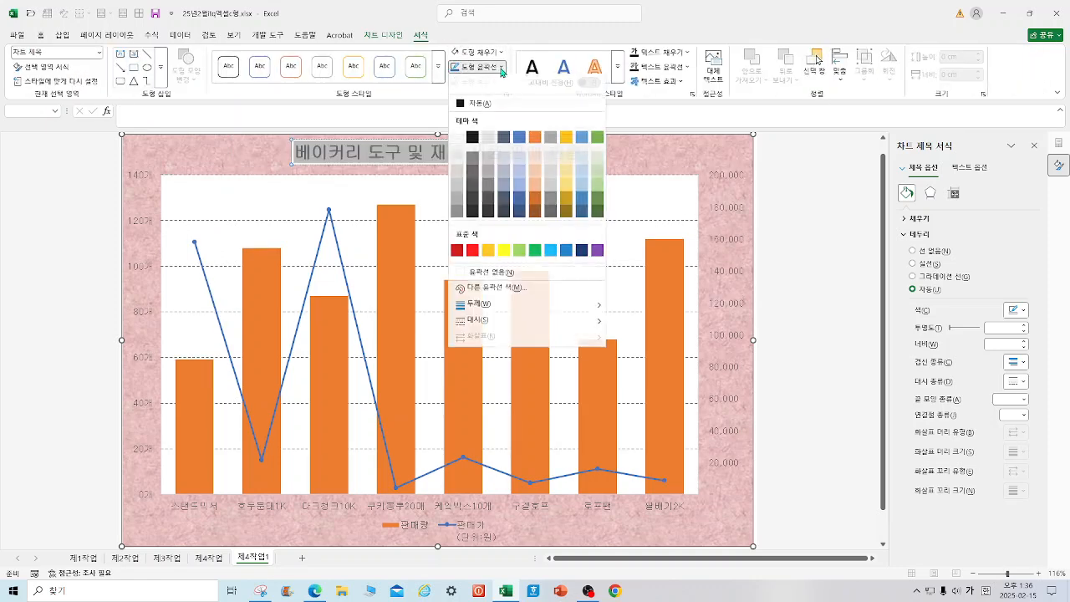
pyautogui.click(481, 107)
pyautogui.click(825, 226)
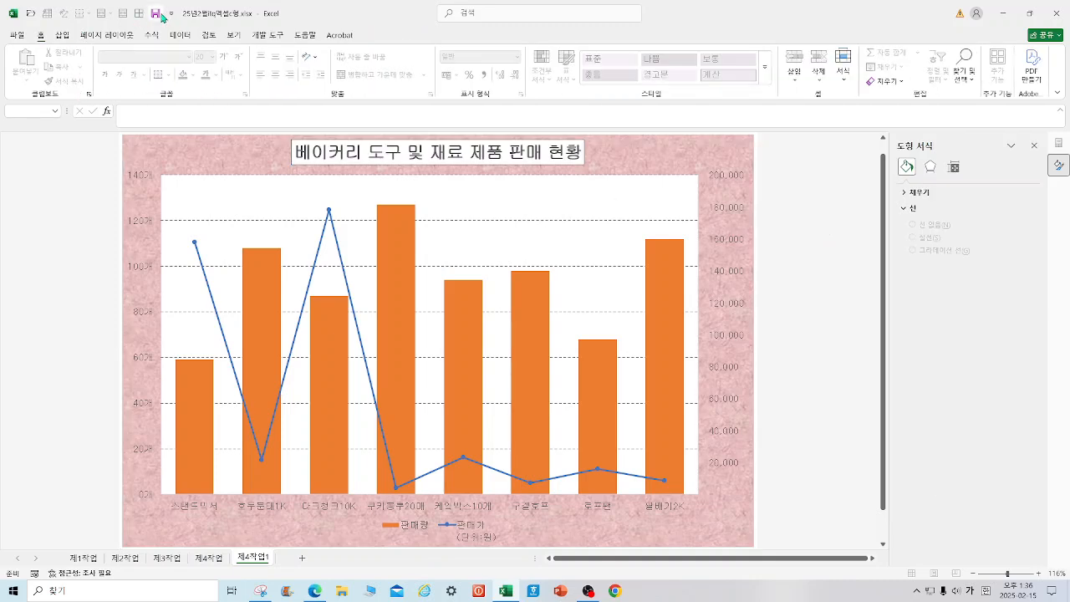
# - Compare with the sample chart on sheet 제4작업, and set the secondary vertical axis major unit to 50000 on 제4작업1
pyautogui.click(210, 557)
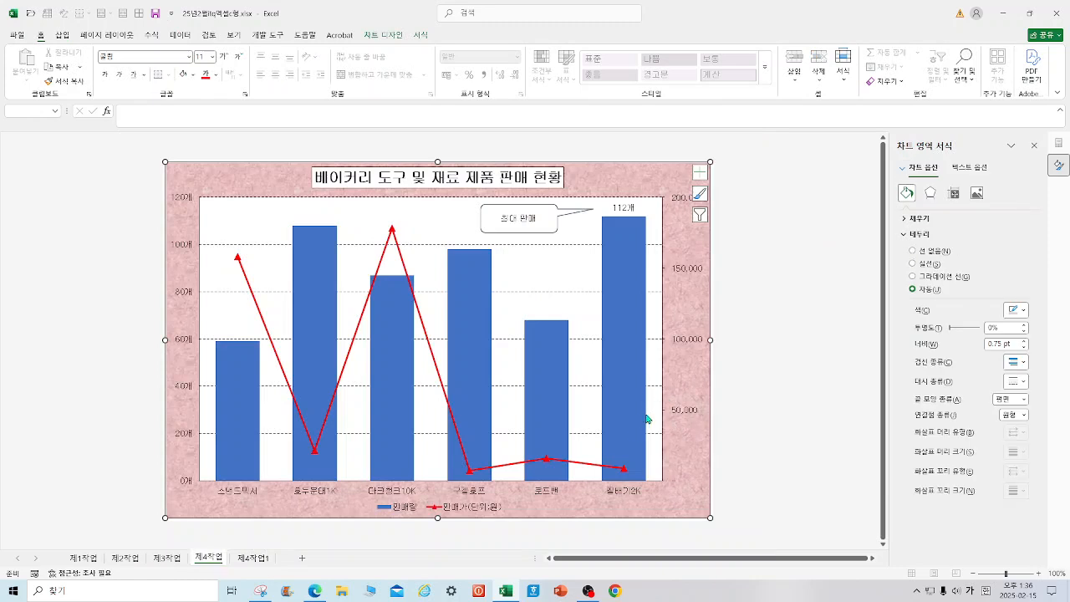
pyautogui.click(263, 559)
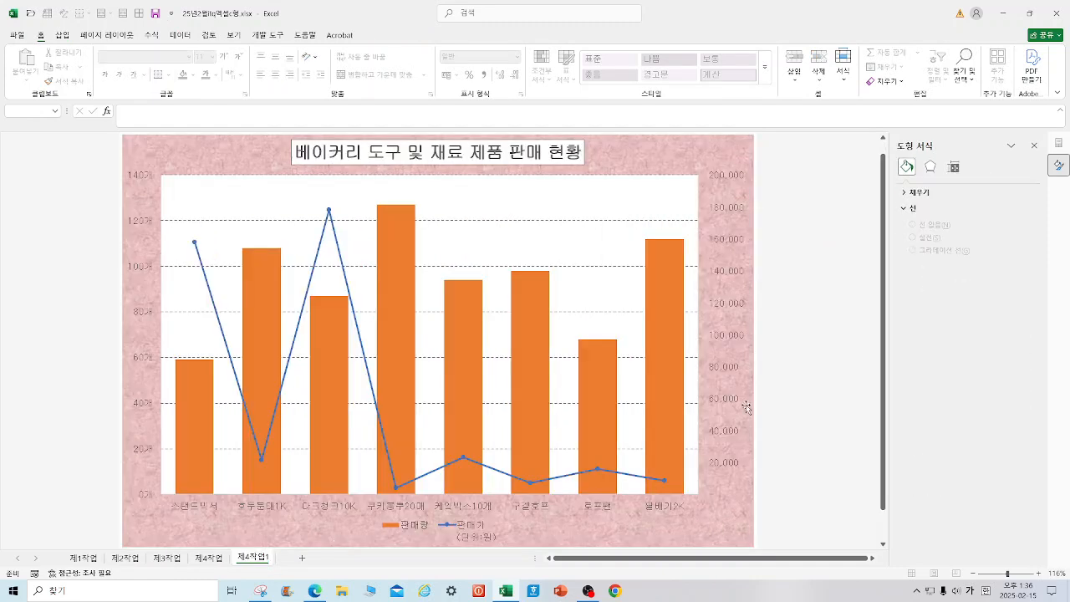
pyautogui.rightClick(725, 205)
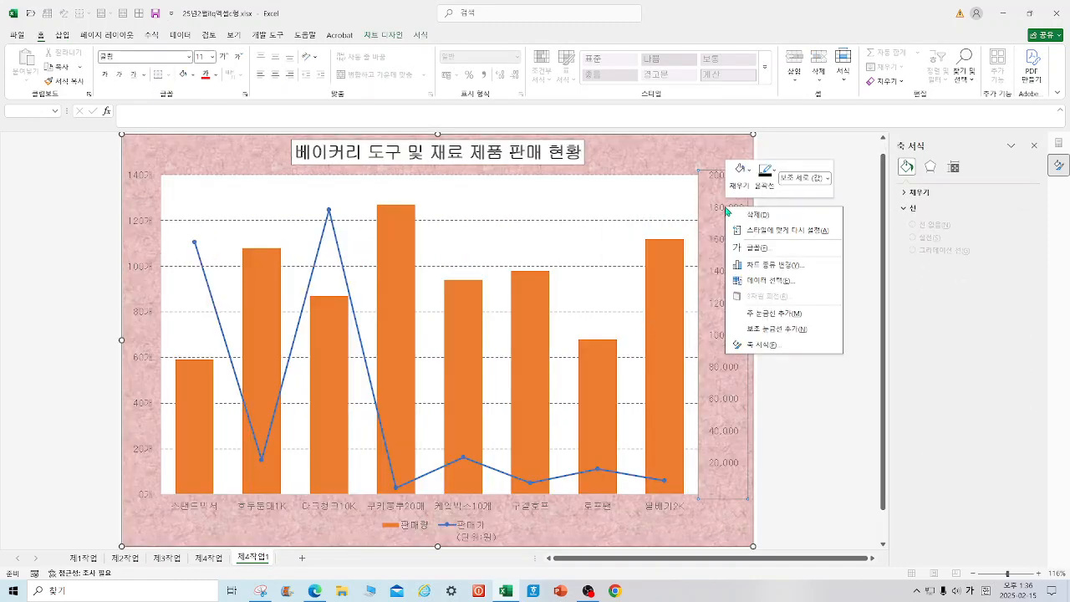
pyautogui.click(763, 347)
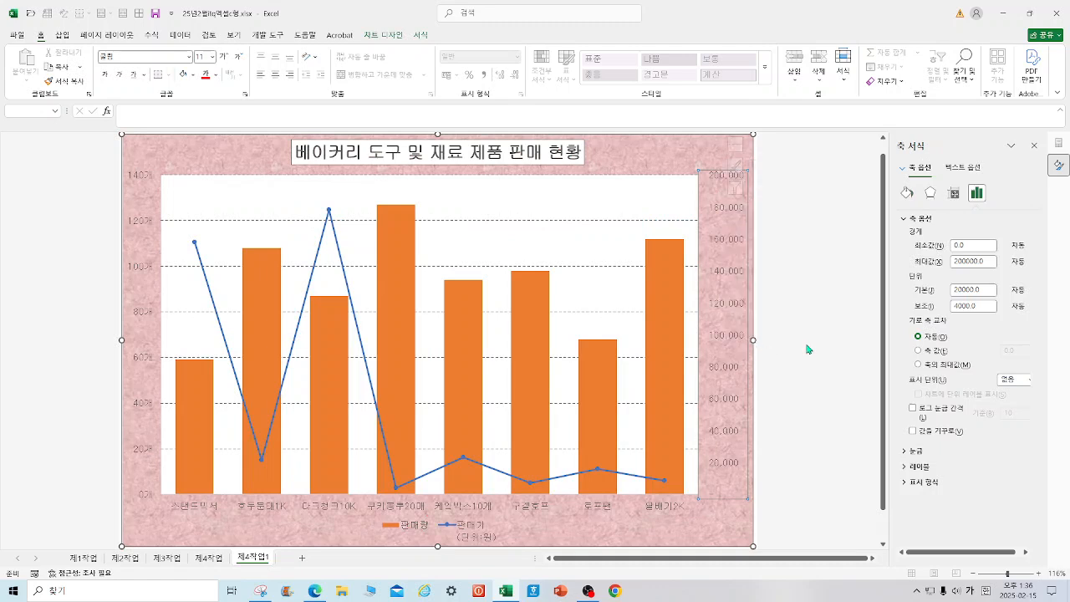
pyautogui.click(961, 289)
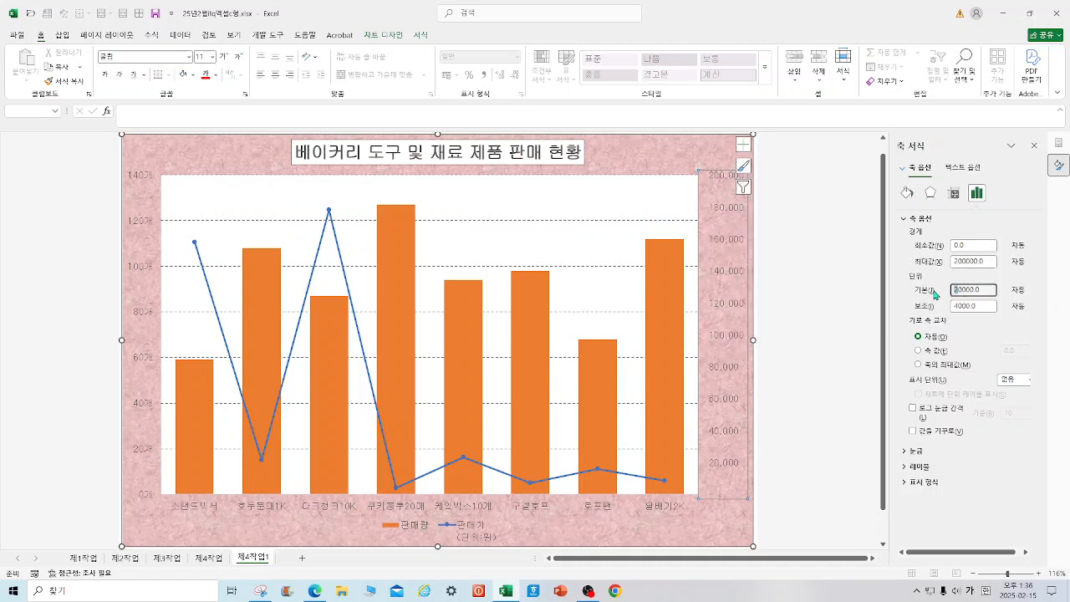
pyautogui.write('5')
pyautogui.click(802, 418)
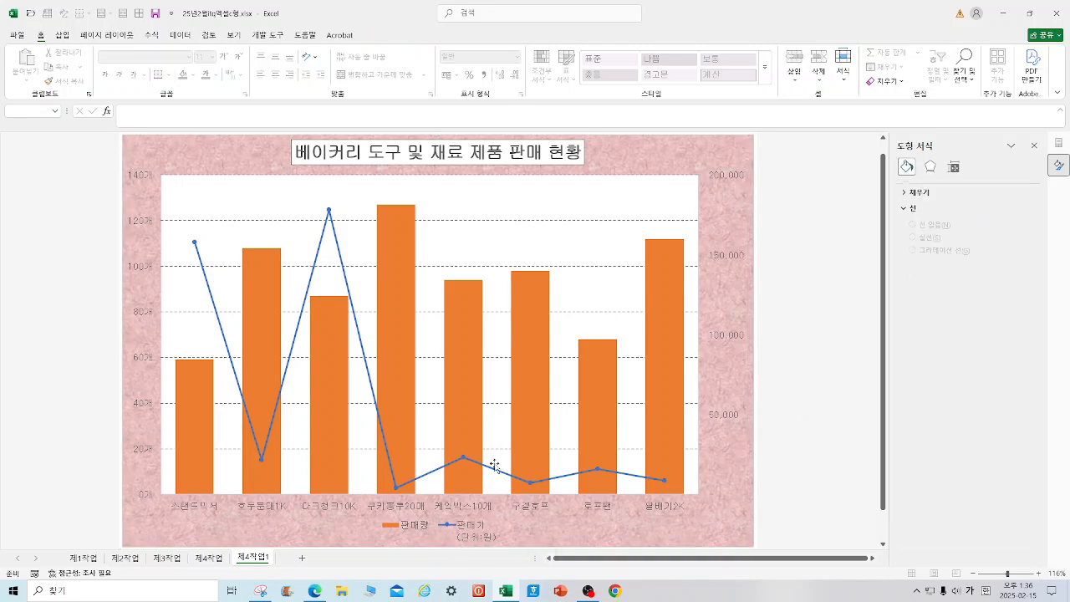
# - Edit the chart's price data series so that its name reads 판매가(단위:원) on a single line
pyautogui.rightClick(659, 153)
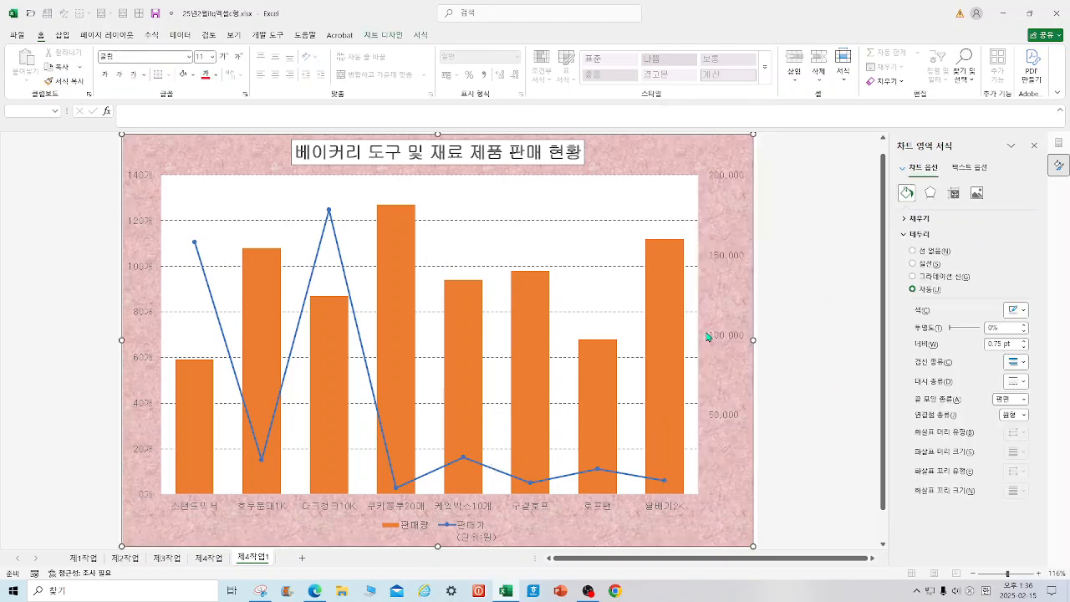
pyautogui.click(704, 328)
pyautogui.click(356, 282)
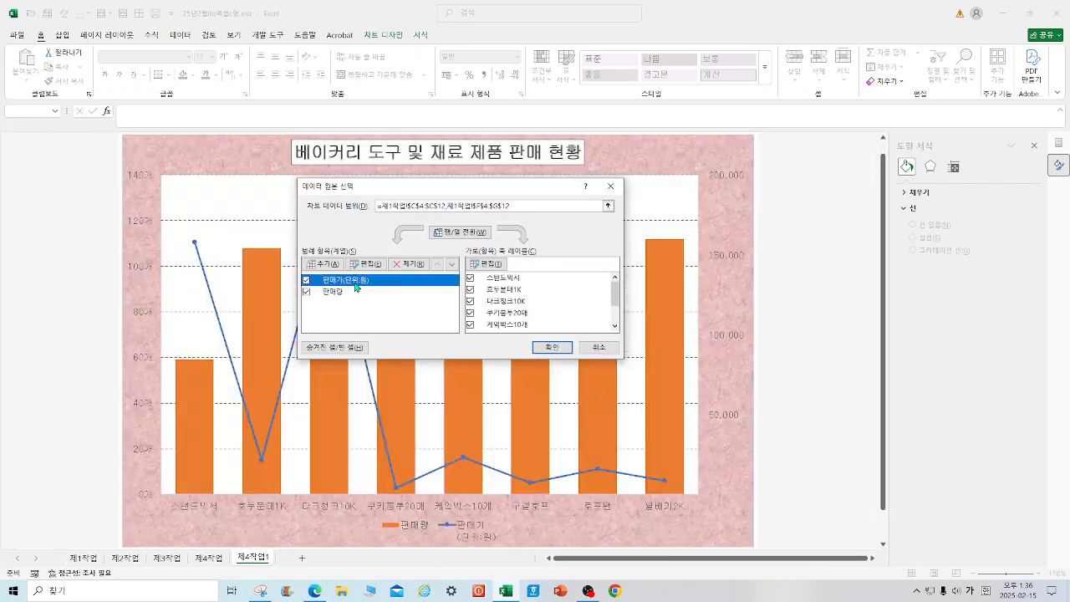
pyautogui.click(368, 265)
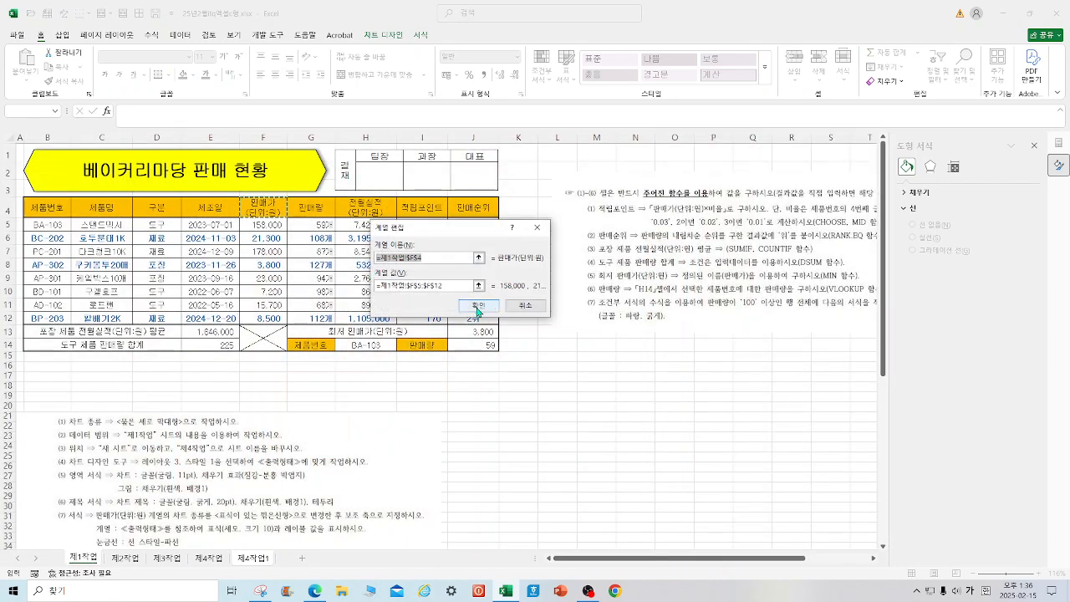
pyautogui.write('판매가')
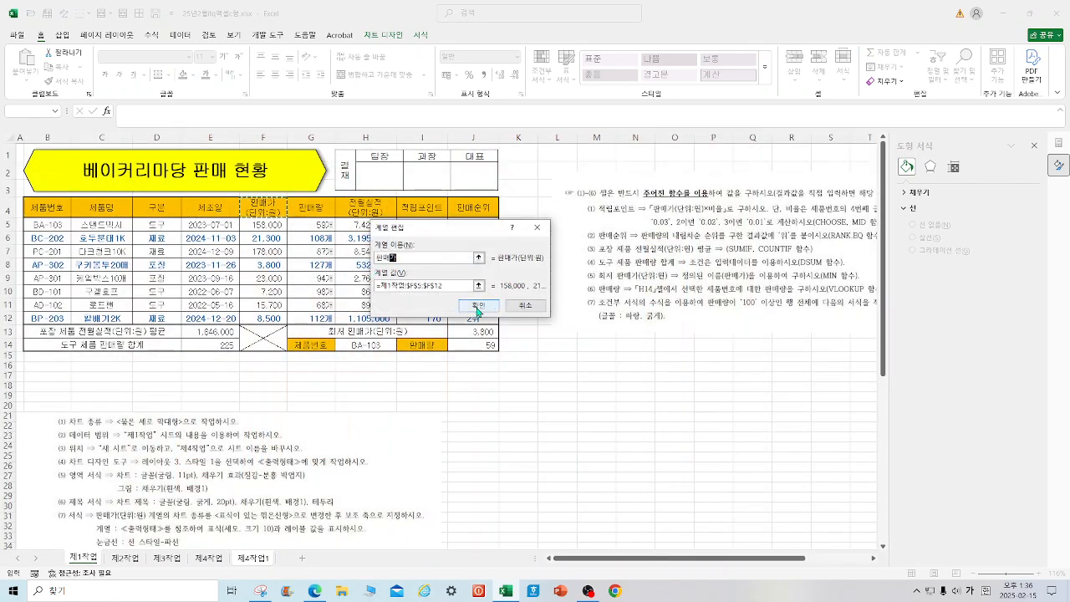
pyautogui.write('(단위:원')
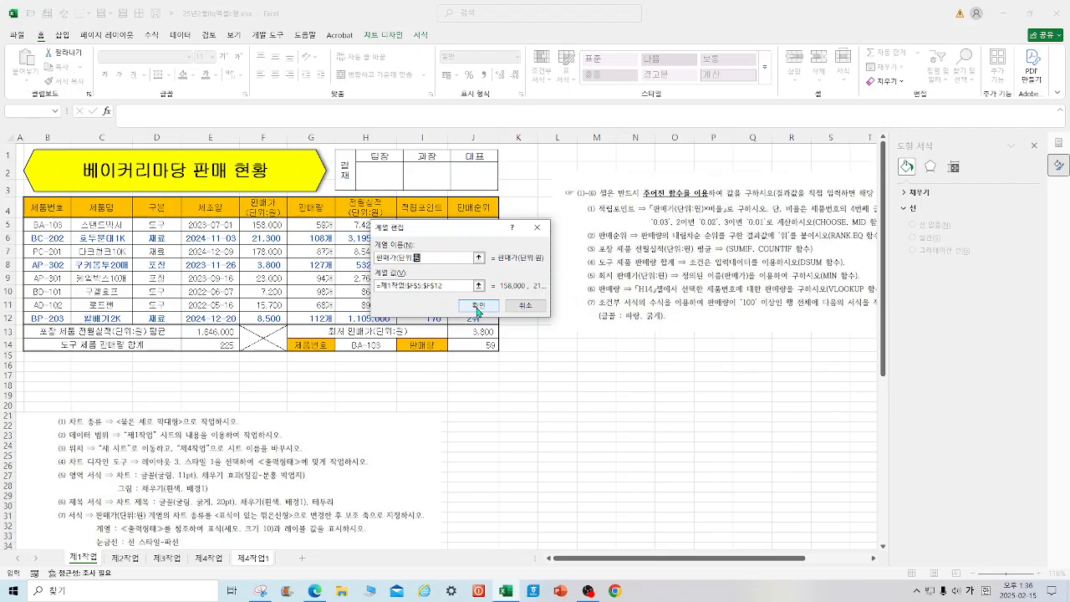
pyautogui.click(483, 307)
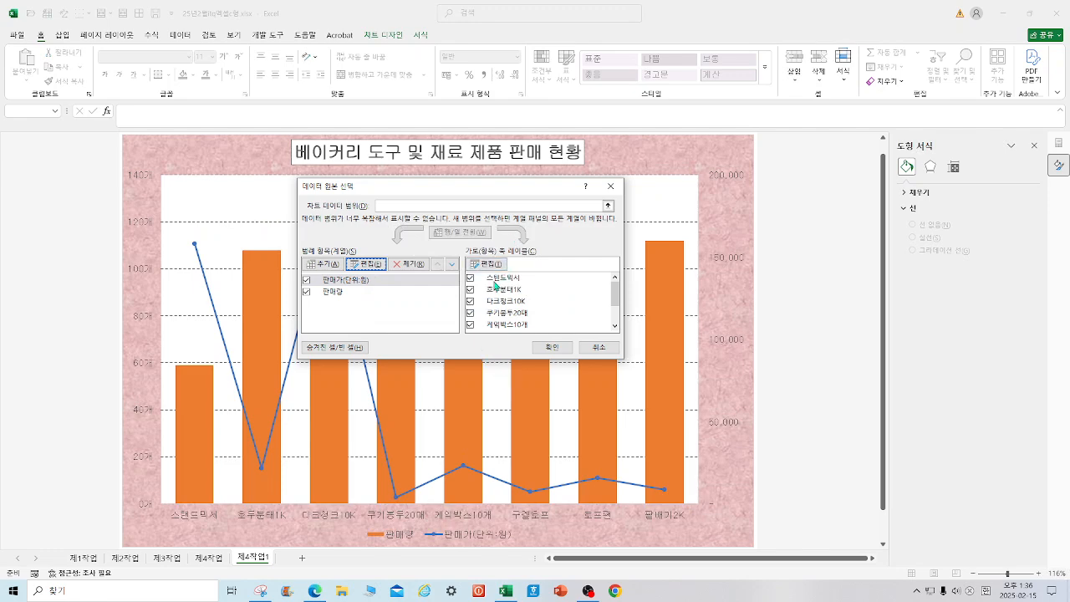
# - Exclude the categories 쿠키봉투20매 and 케익박스10개 from the chart's data source
pyautogui.click(471, 313)
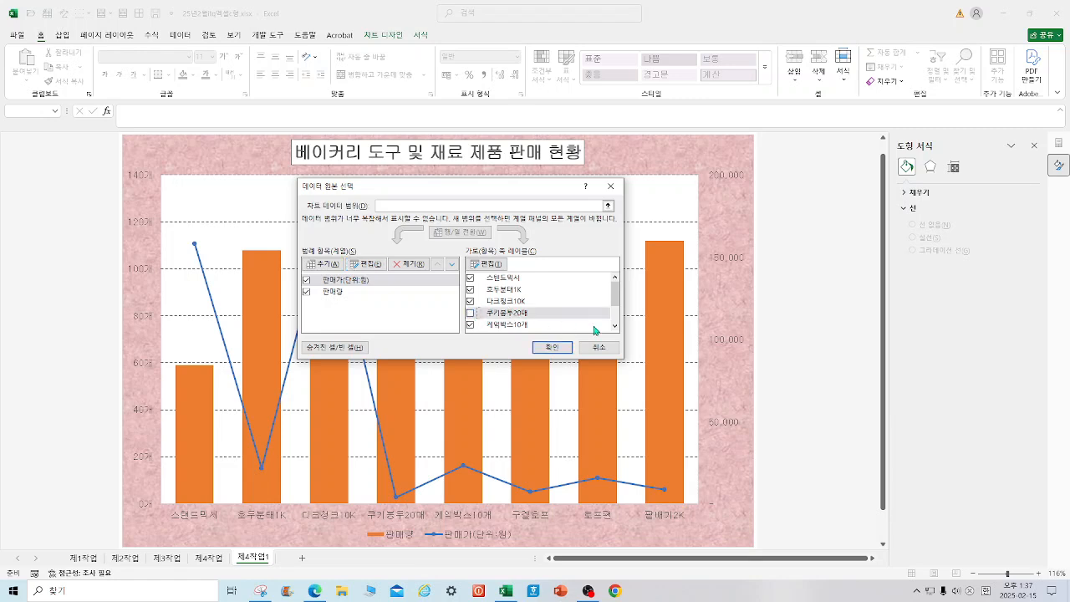
pyautogui.scroll(-1, 623, 310)
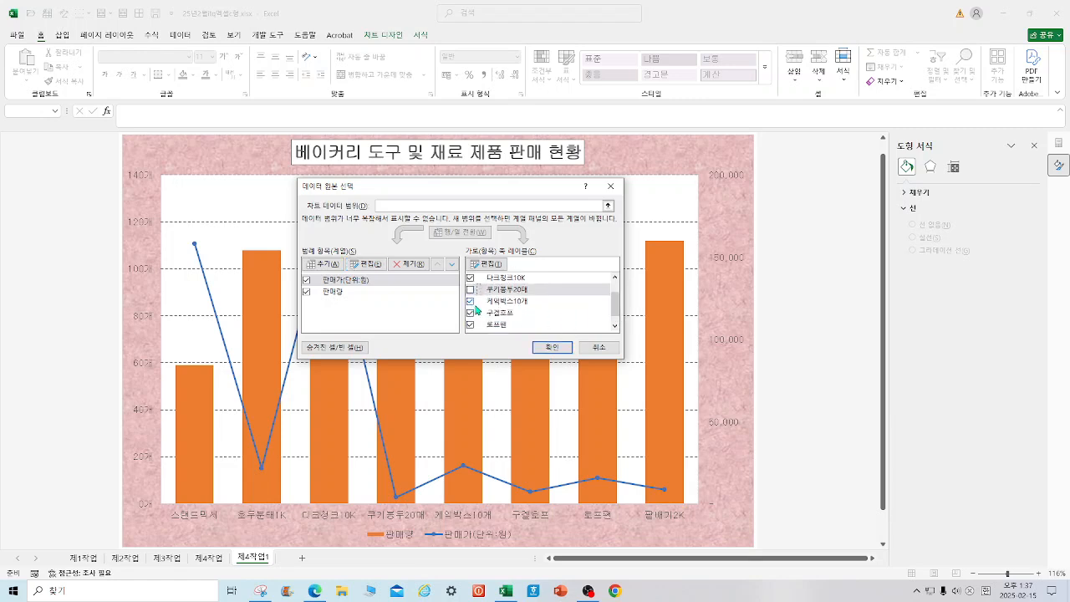
pyautogui.click(470, 300)
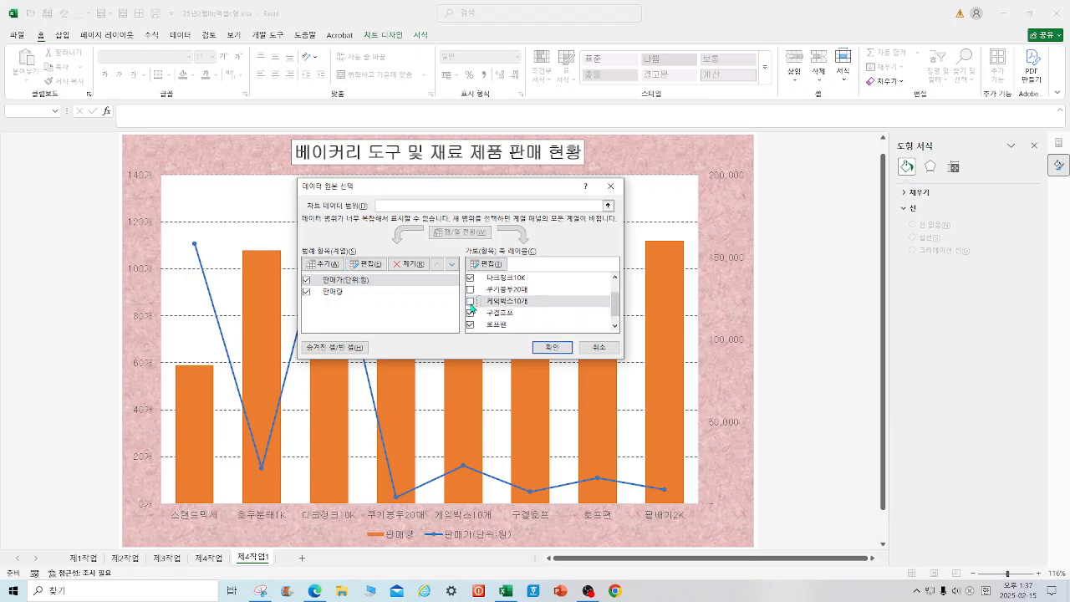
pyautogui.click(552, 347)
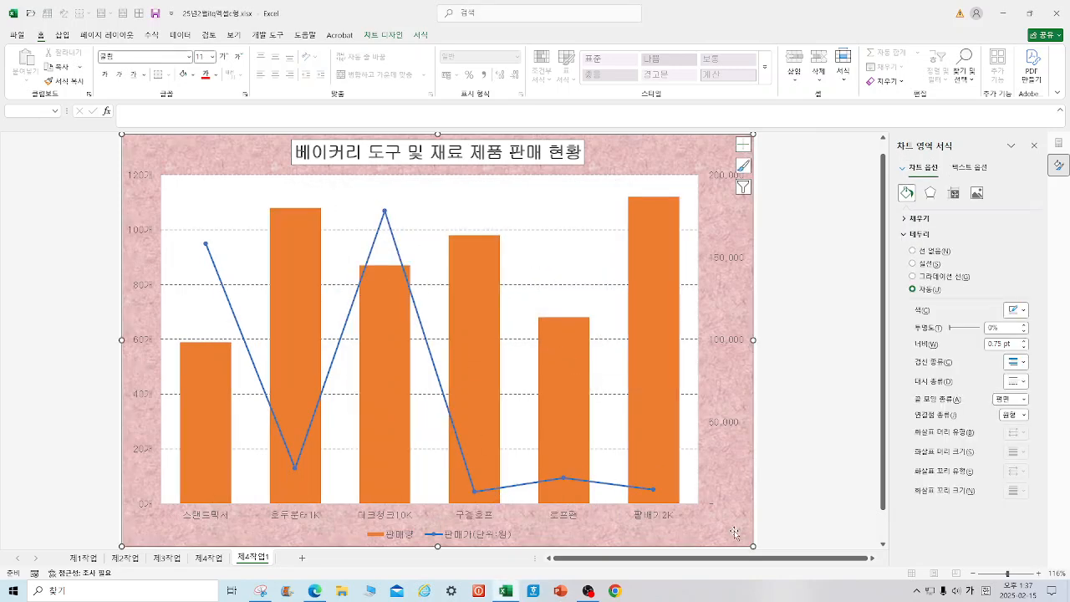
# - Check the line markers on sheet 제4작업, and give the 판매가(단위:원) series on 제4작업1 built-in triangle markers of size 10
pyautogui.click(214, 559)
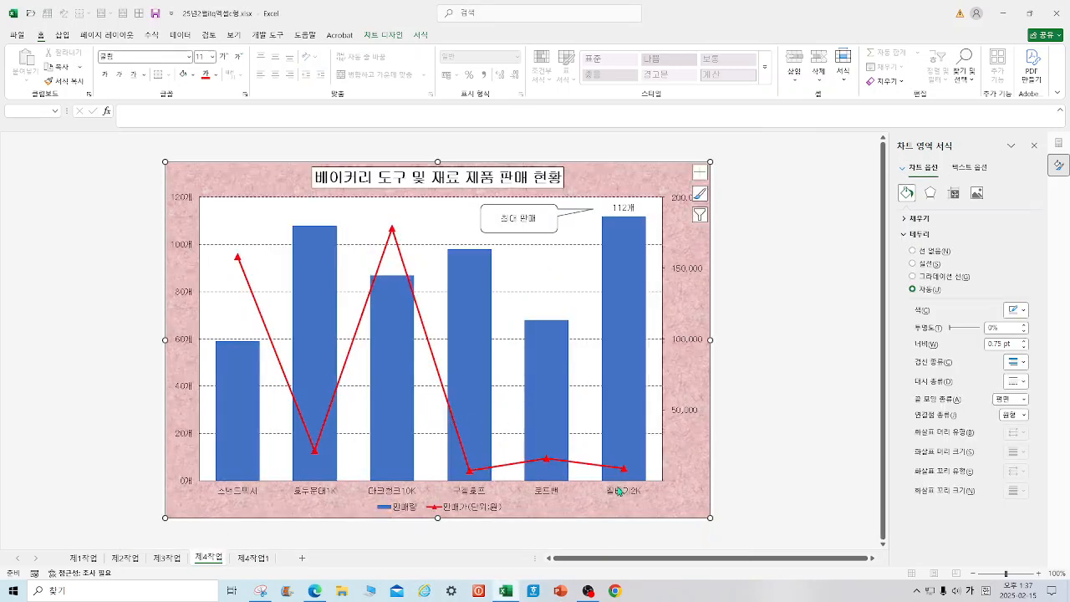
pyautogui.click(255, 558)
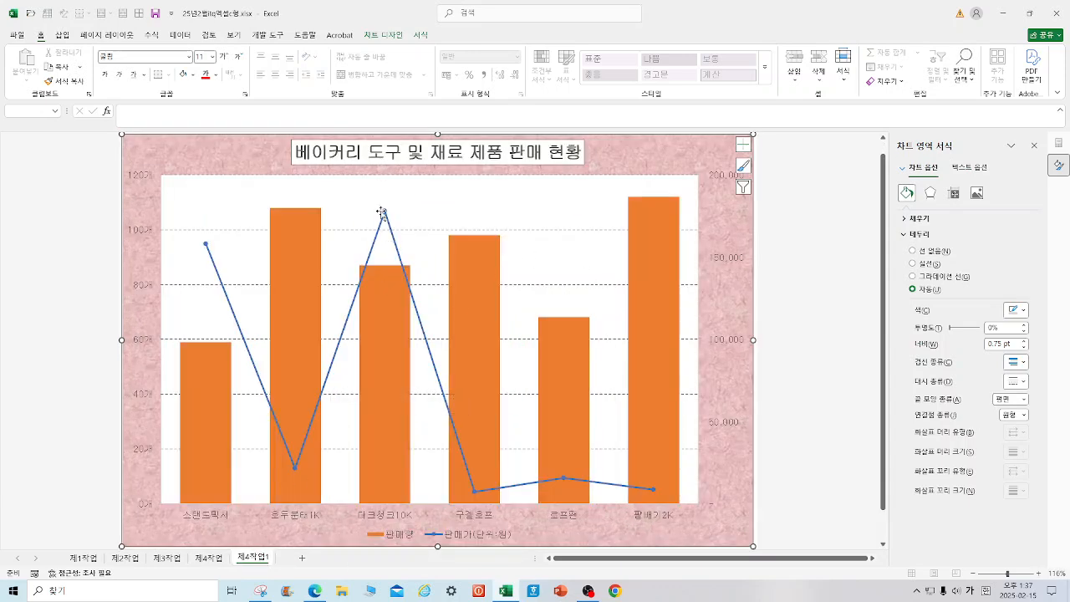
pyautogui.click(385, 214)
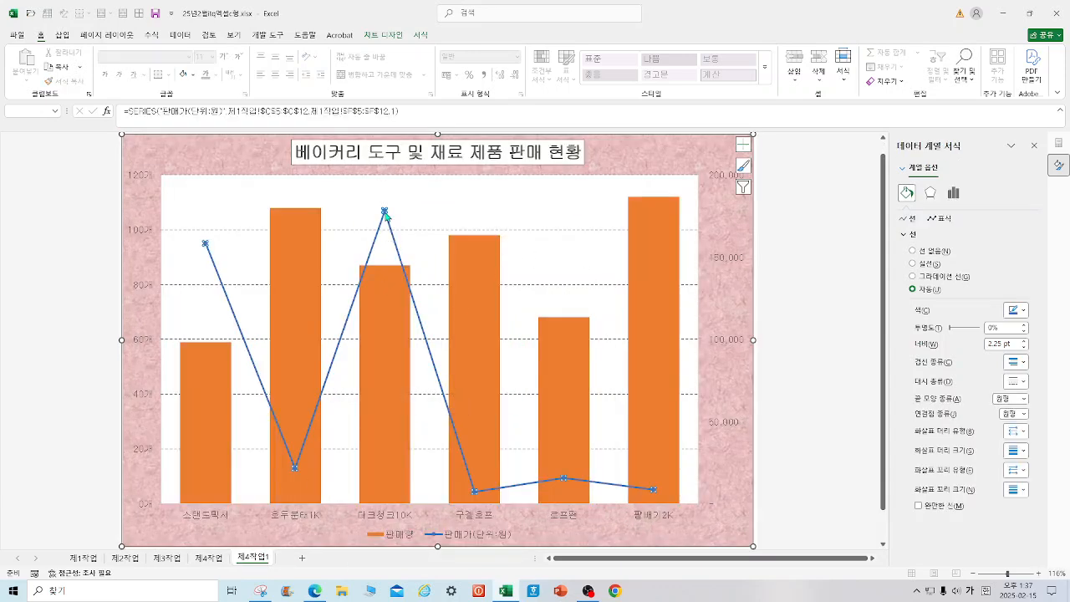
pyautogui.click(942, 219)
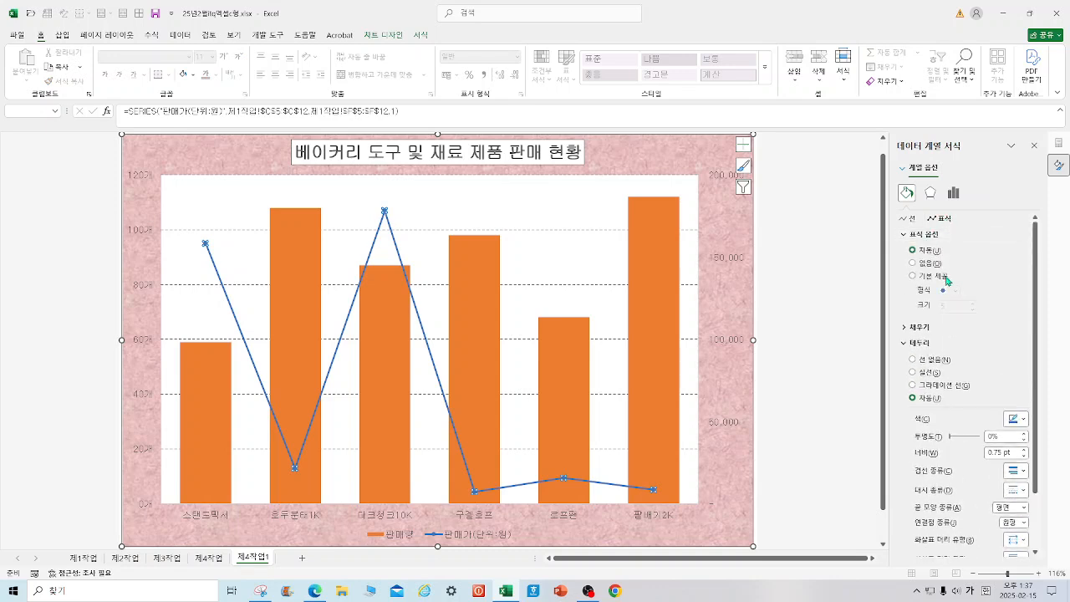
pyautogui.click(942, 281)
pyautogui.click(955, 291)
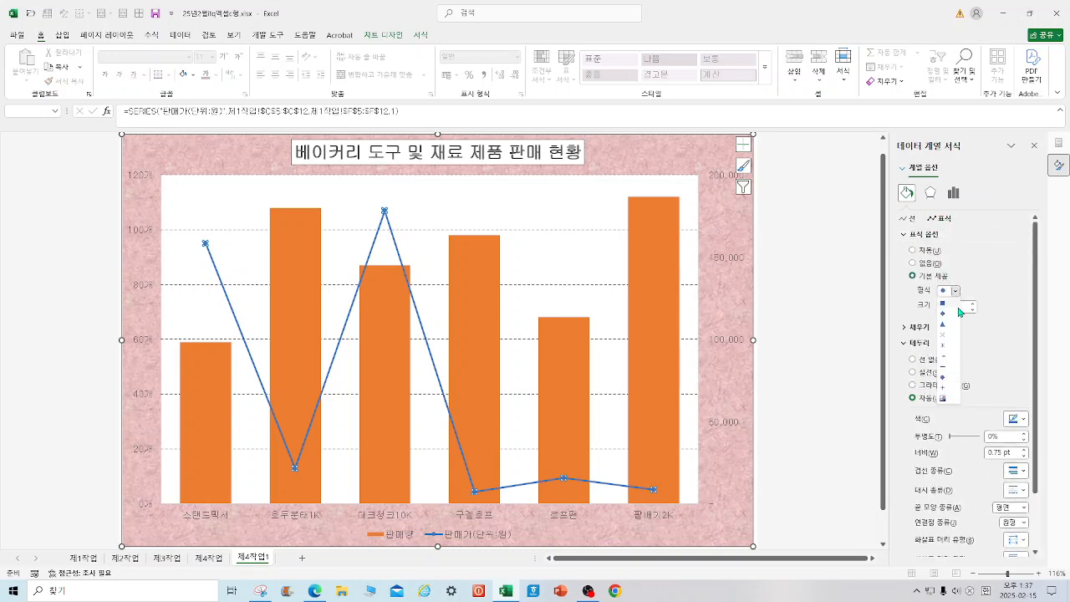
pyautogui.click(947, 324)
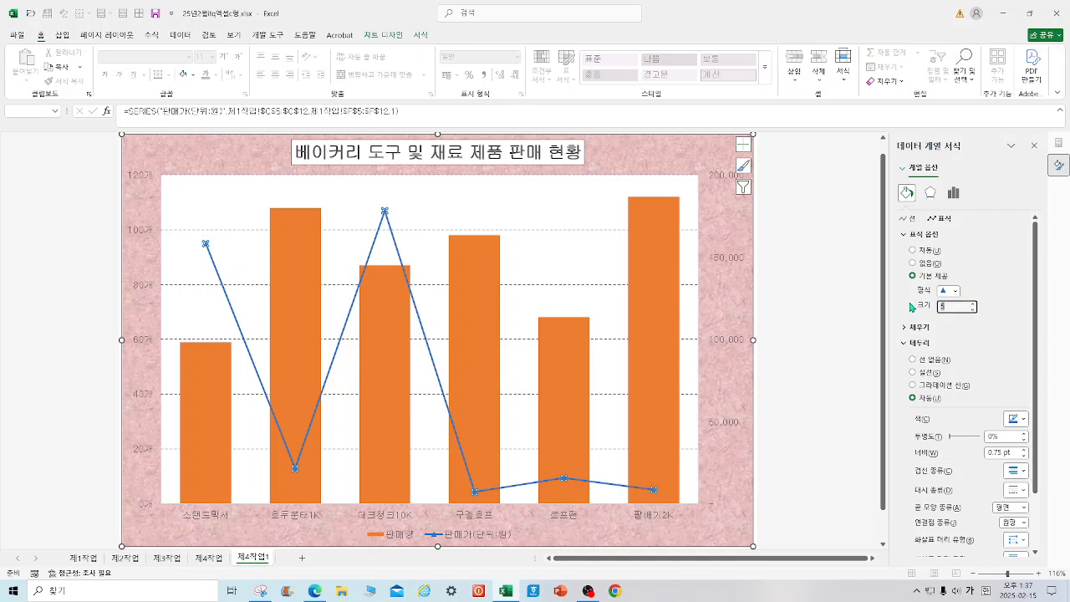
pyautogui.write('10')
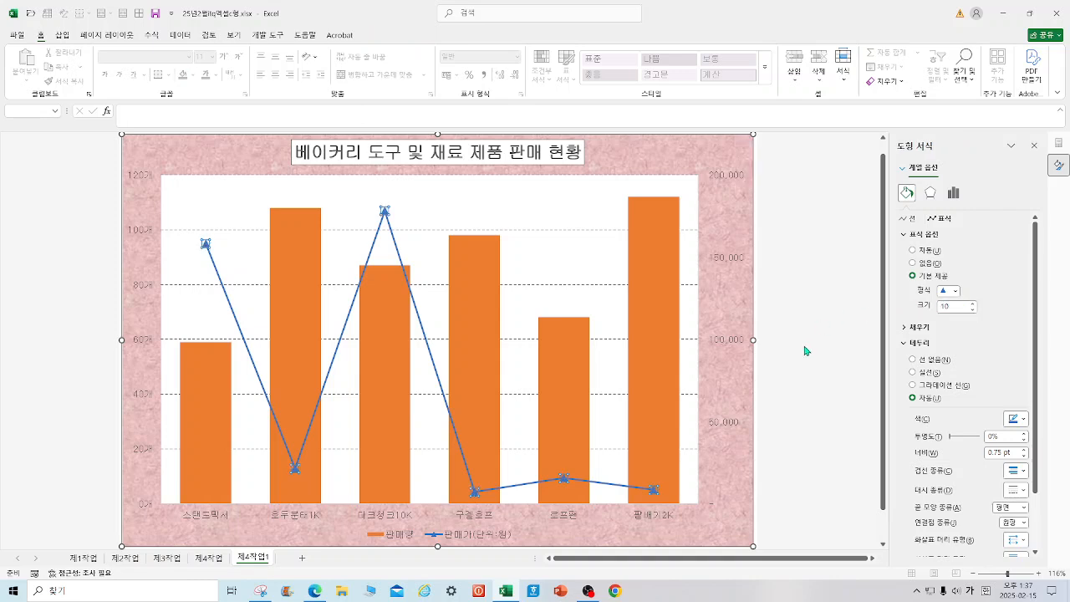
pyautogui.click(808, 346)
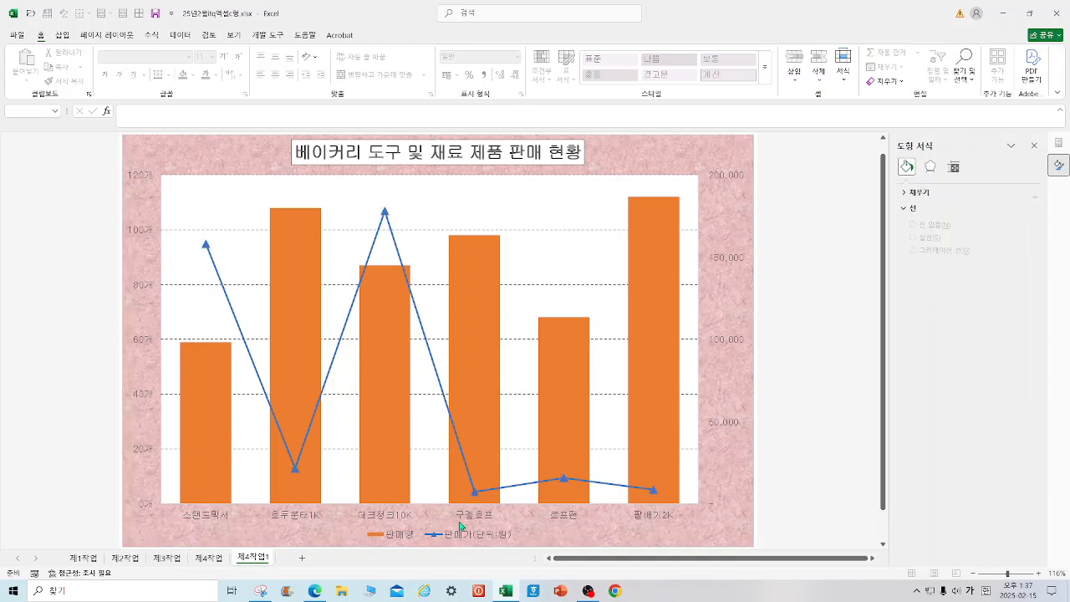
# - Apply a solid black outline to the whole chart area
pyautogui.click(712, 165)
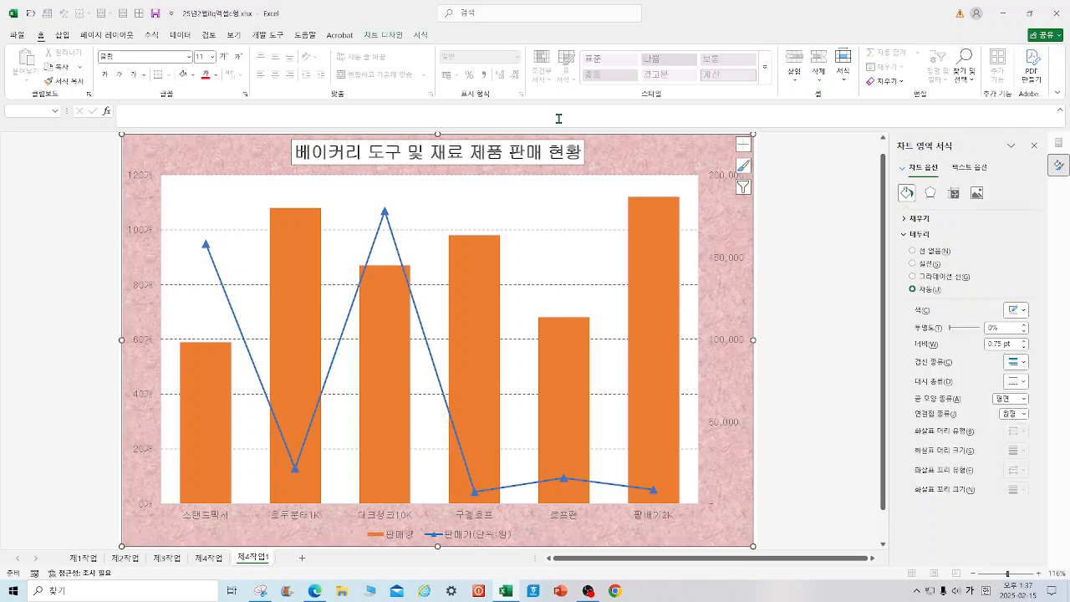
pyautogui.click(421, 35)
pyautogui.click(454, 66)
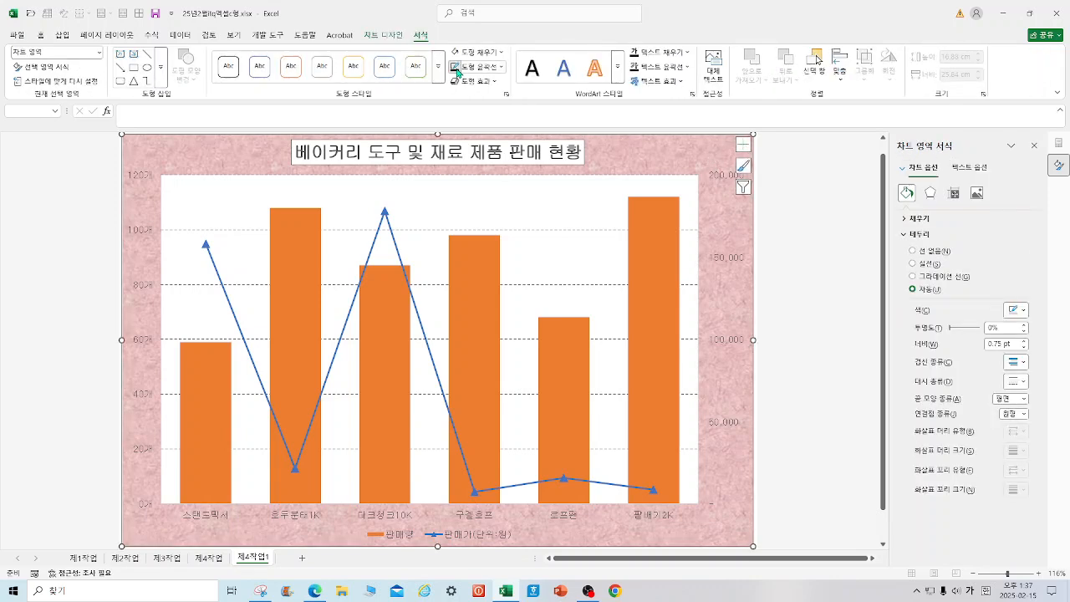
# - Apply solid black lines to the secondary vertical, primary vertical and horizontal category axes
pyautogui.click(714, 181)
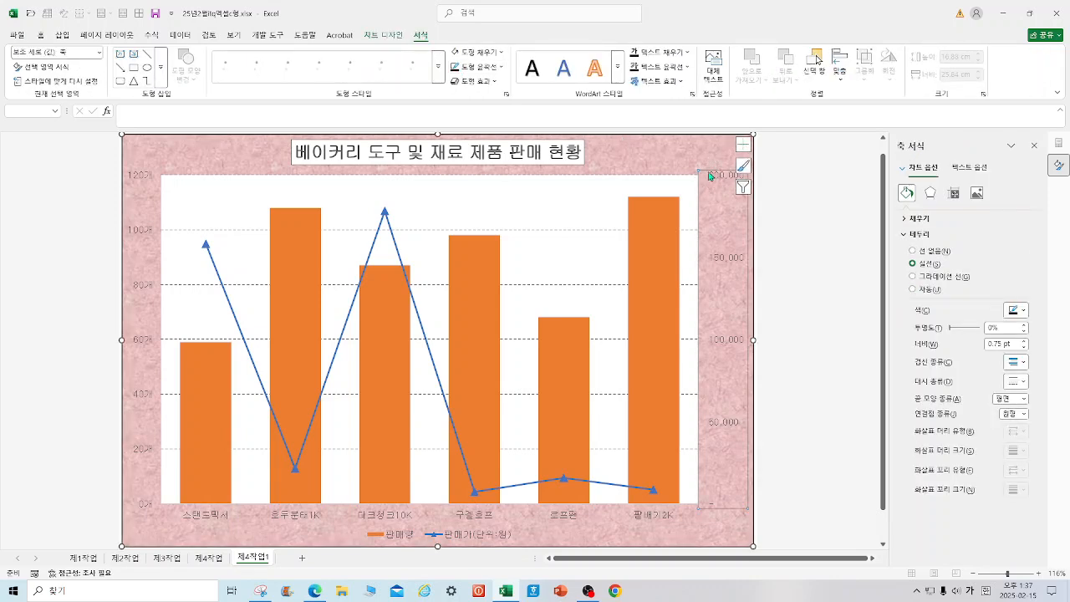
pyautogui.click(456, 69)
pyautogui.click(147, 235)
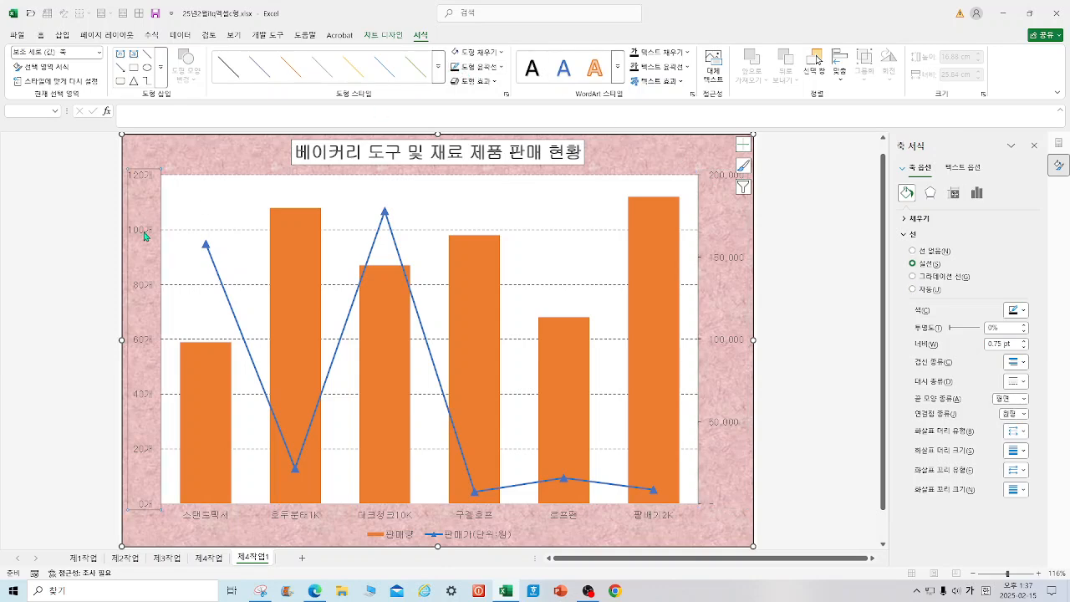
pyautogui.click(455, 68)
pyautogui.click(398, 520)
pyautogui.click(455, 67)
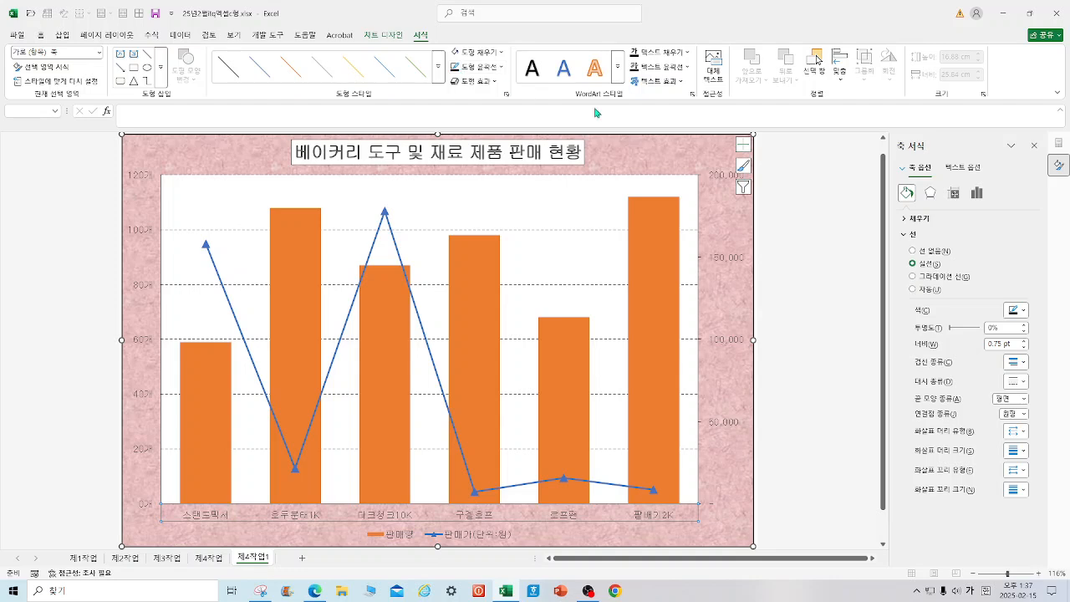
pyautogui.click(800, 196)
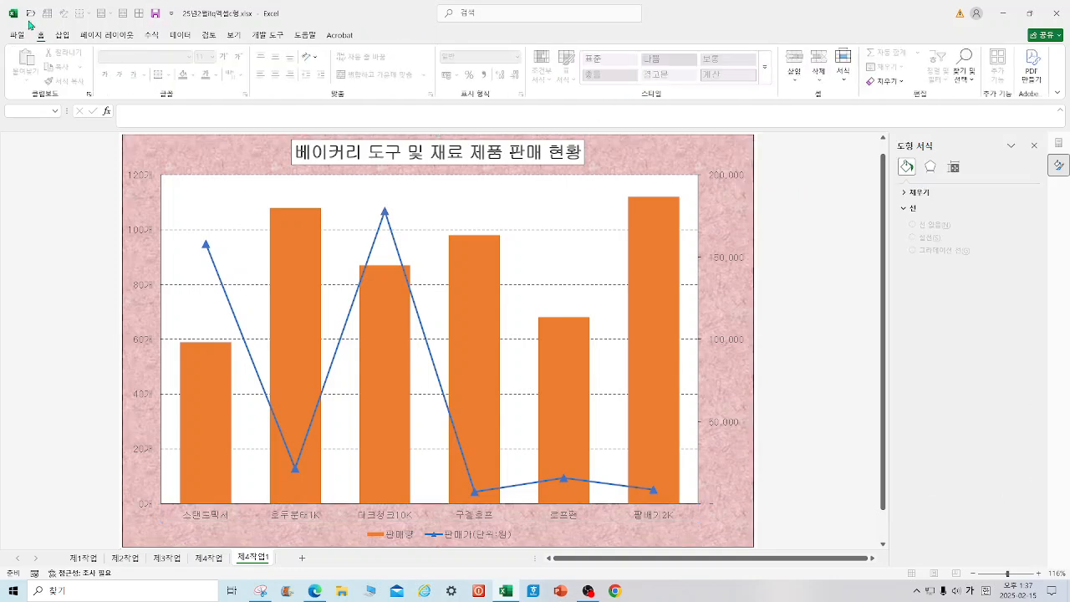